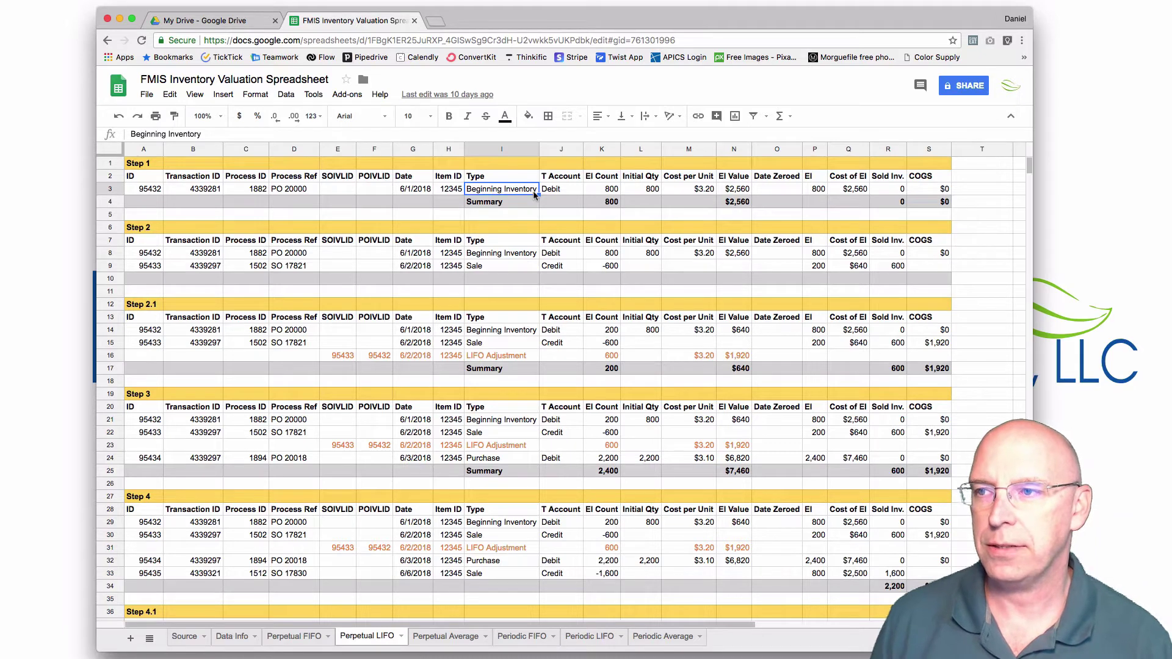
Step: Examine the beginning inventory's count and unit cost in Step 1, and the sale's type, T account and count in Step 2
left_click(588, 190)
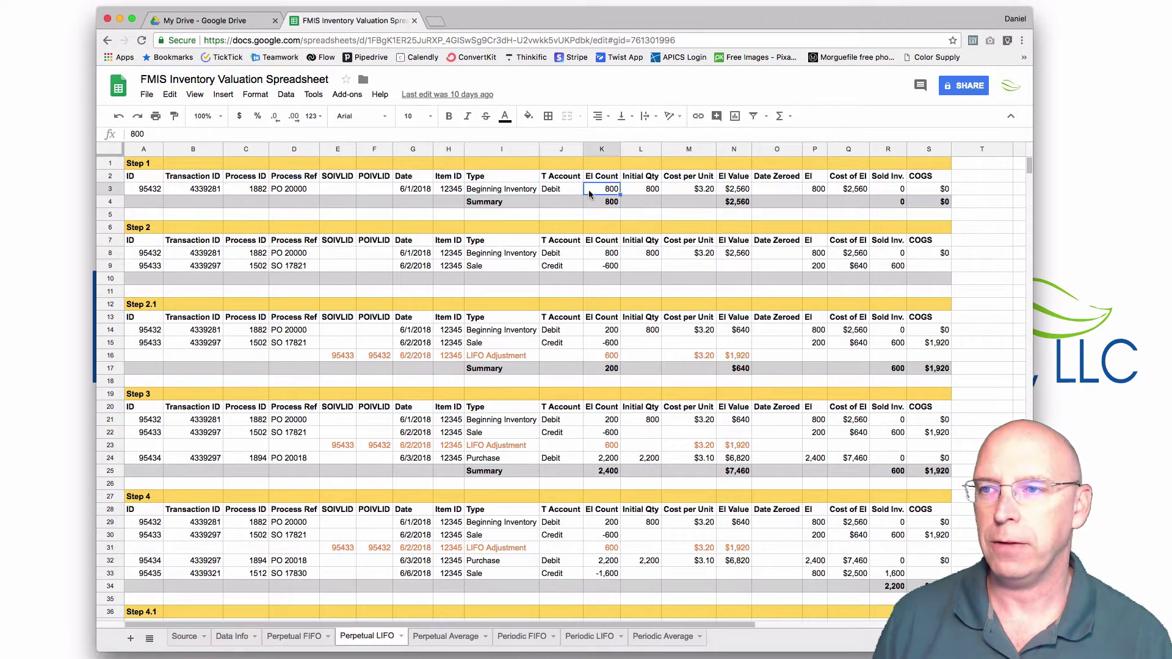
left_click(687, 191)
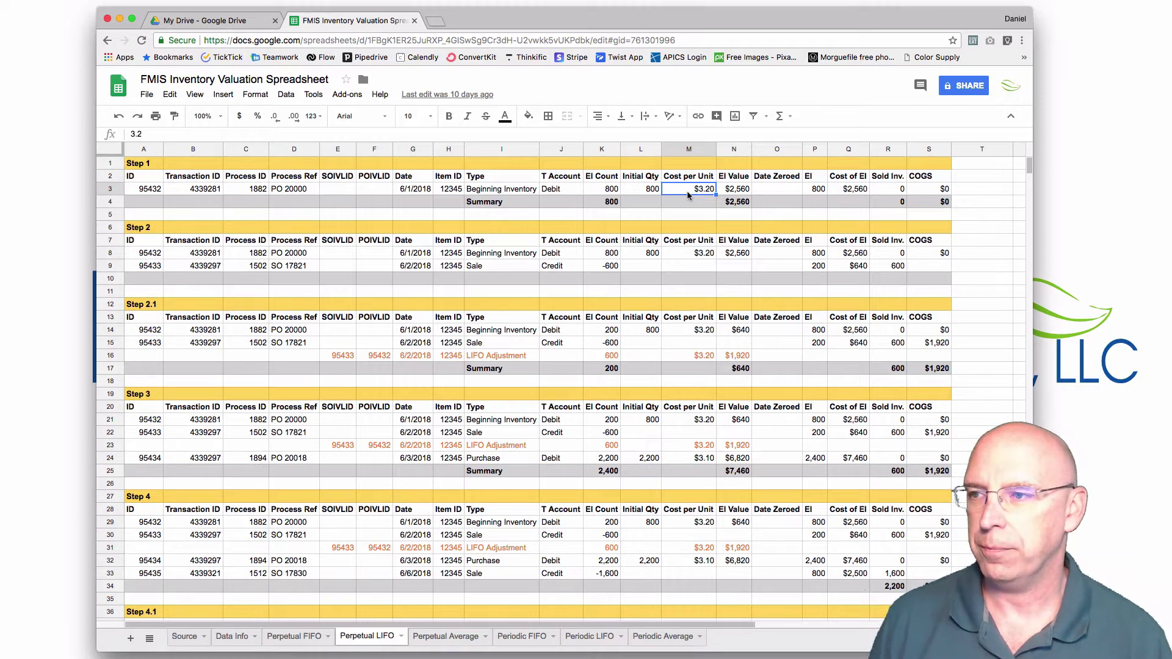
left_click(513, 270)
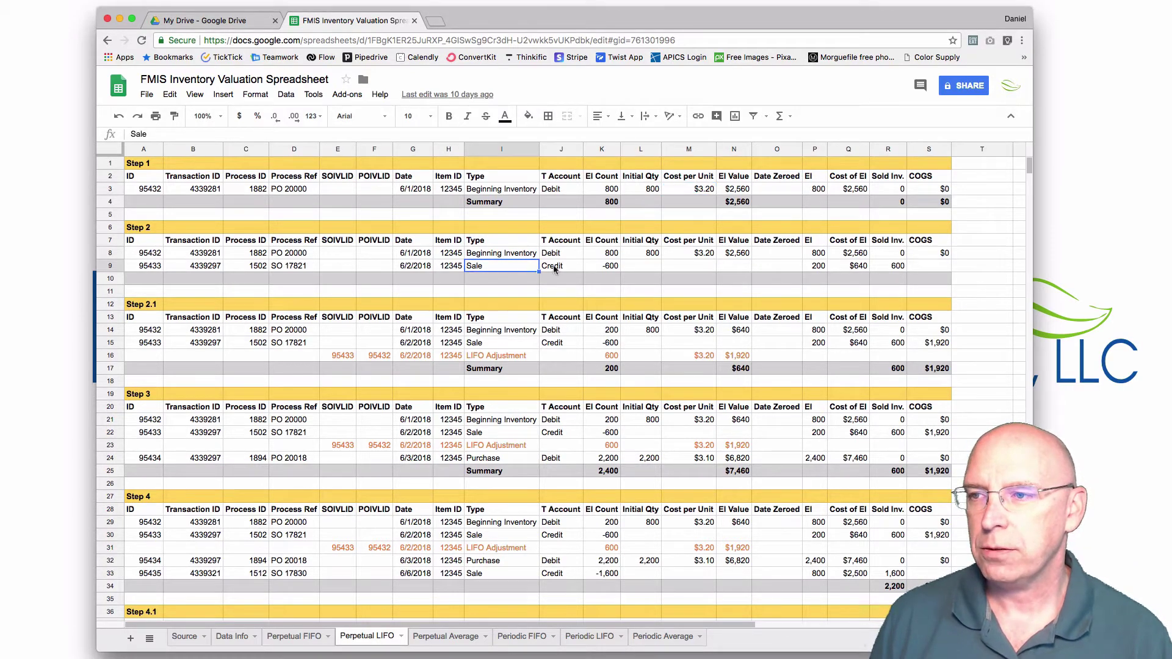
left_click(556, 268)
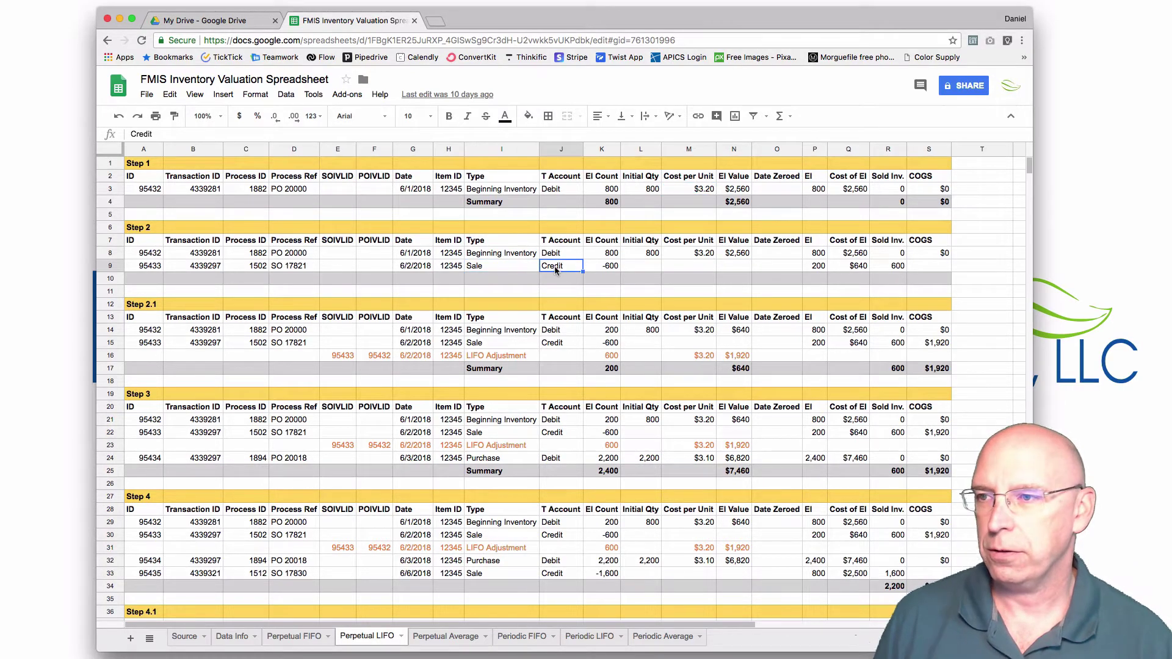
left_click(596, 269)
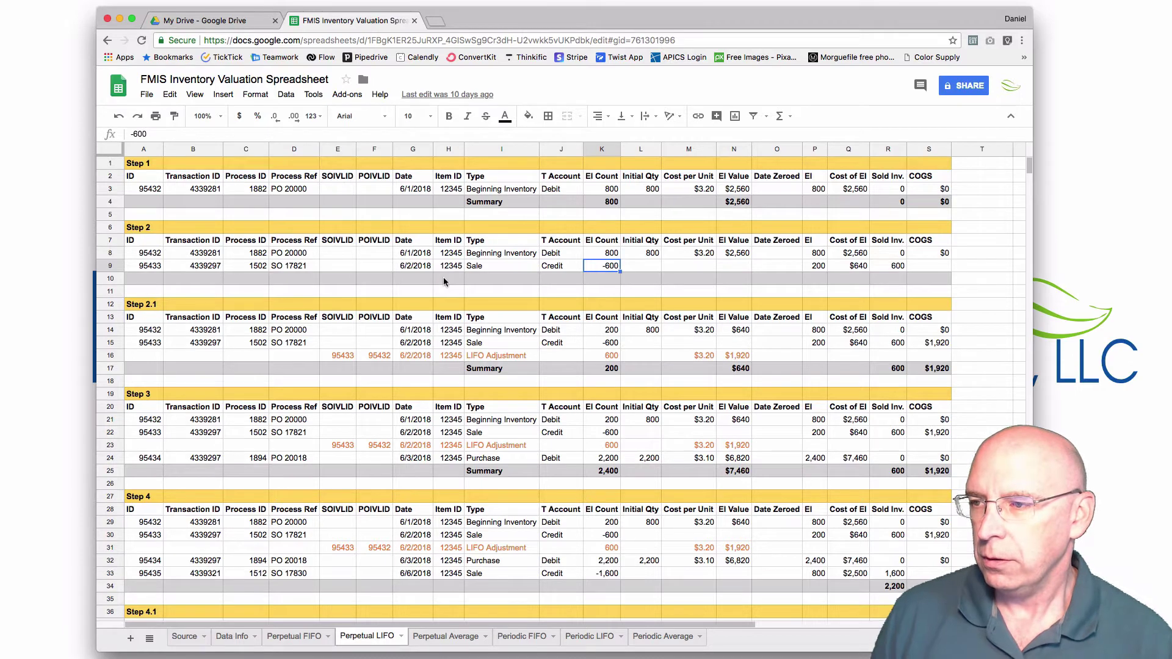
Step: Trace the Step 2.1 LIFO Adjustment's SOIVLID and POIVLID to the sale in row 15 and the beginning inventory in row 14
left_click(510, 356)
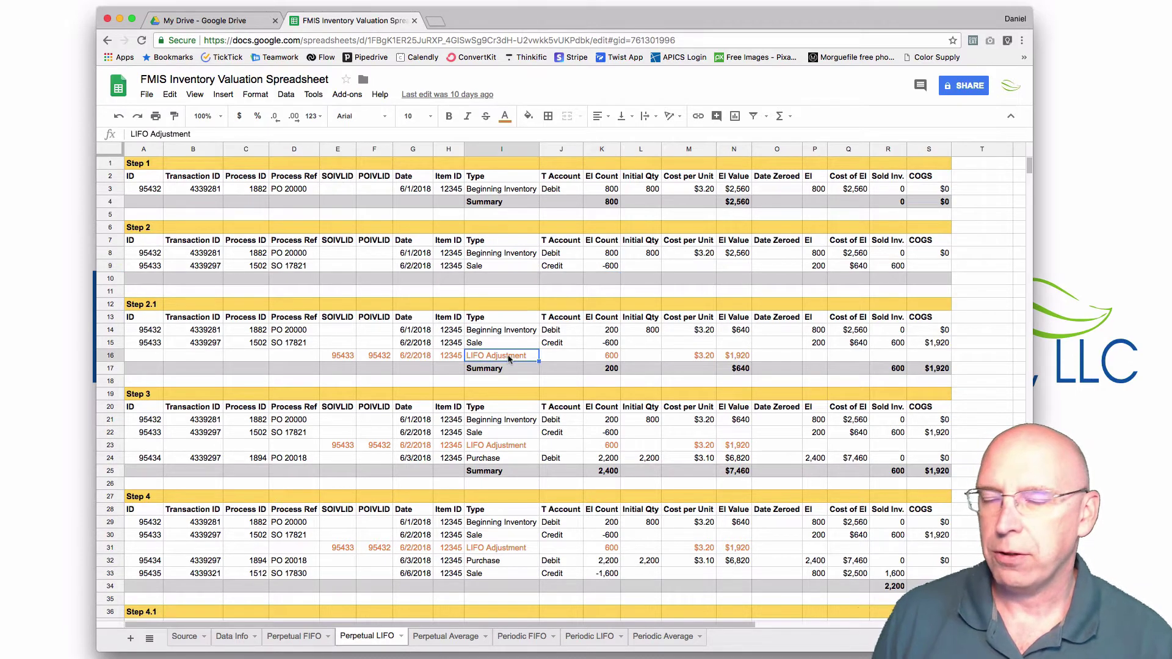
left_click(349, 359)
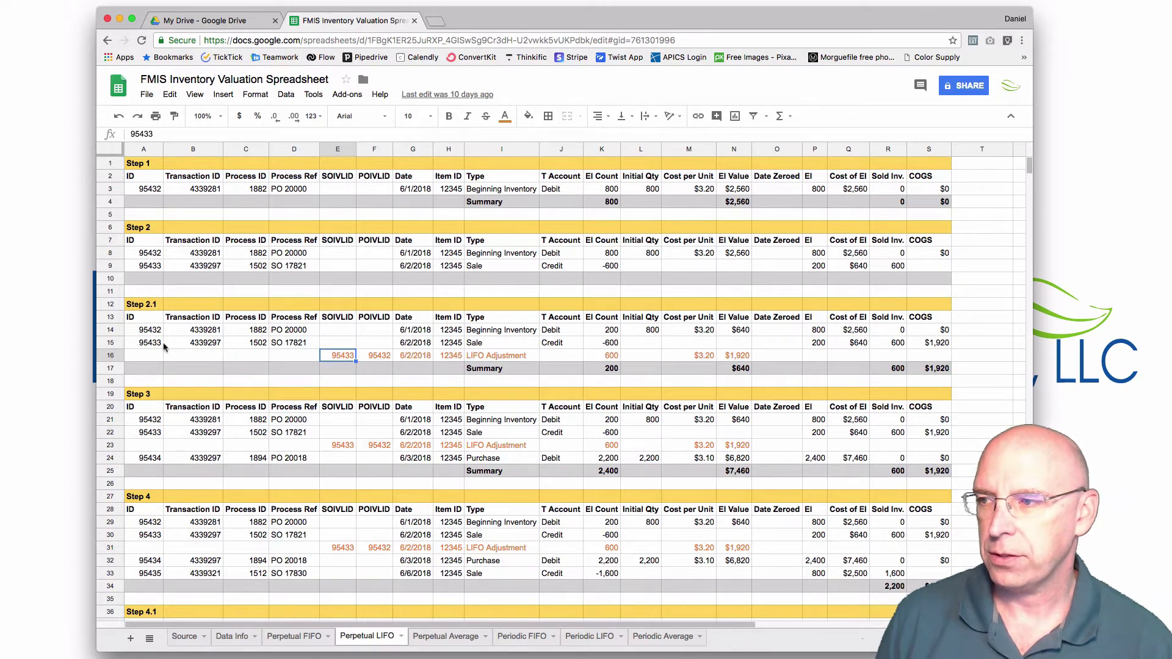
left_click(119, 340)
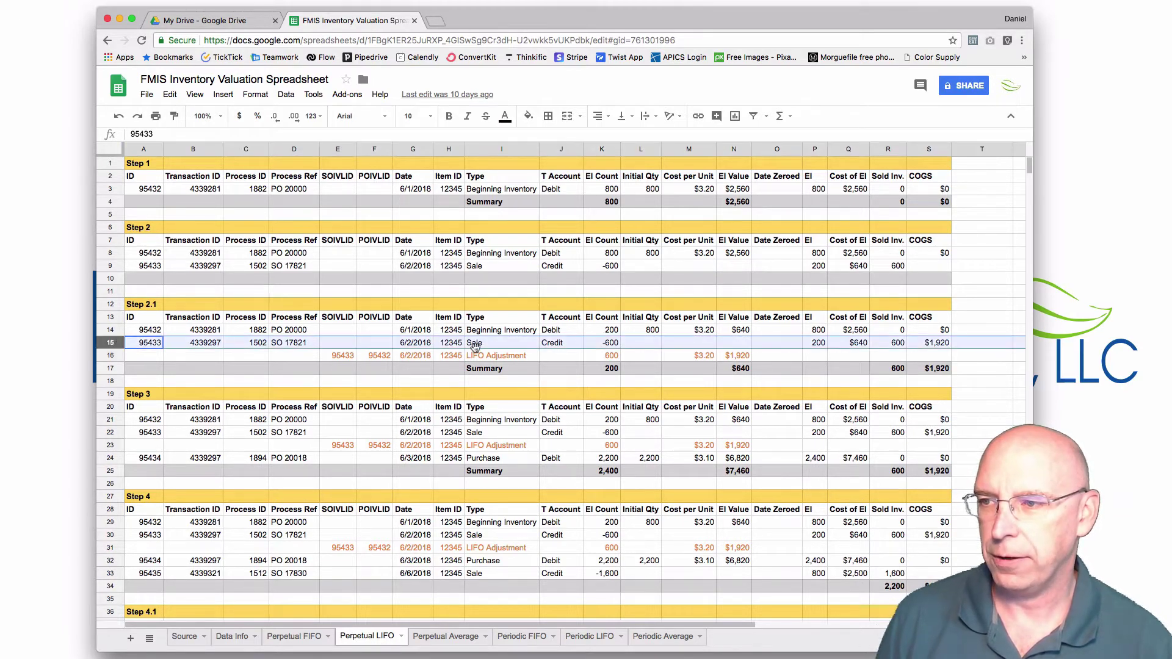
left_click(377, 357)
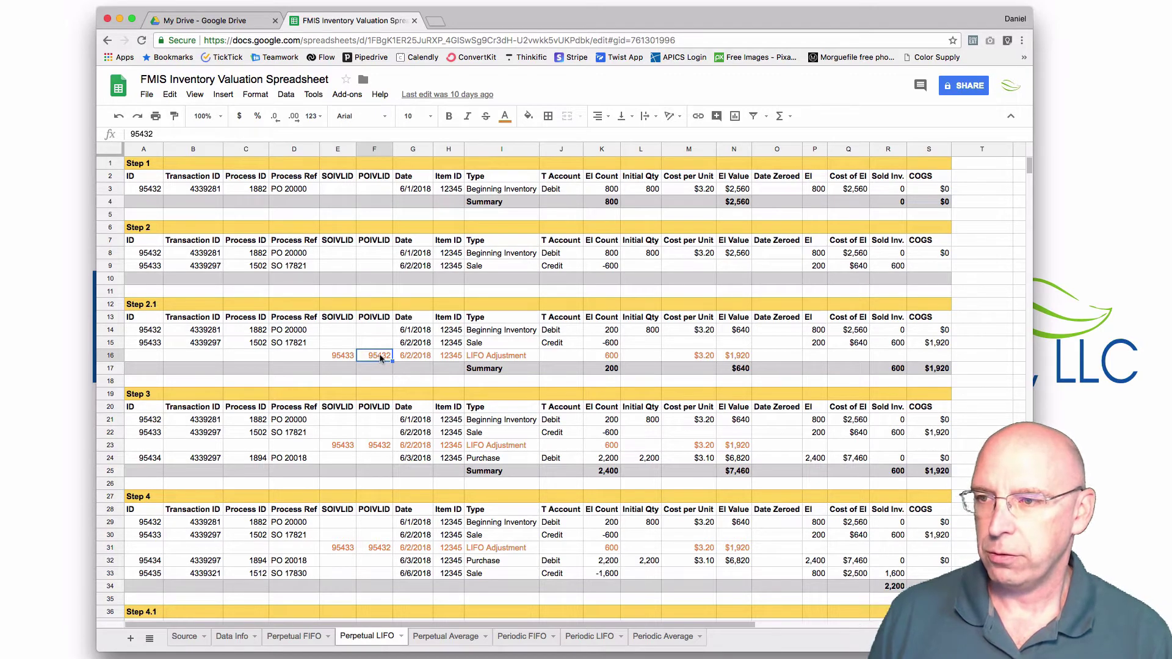
left_click(116, 330)
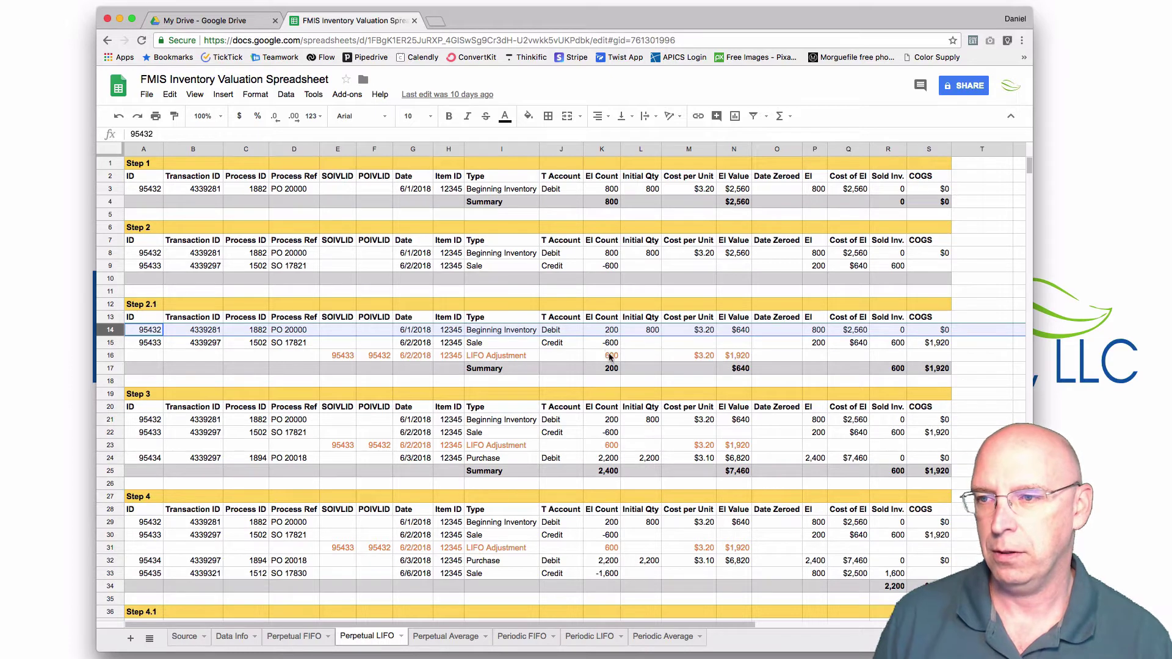
Step: Review Step 2.1's adjustment cost and value, the sale's COGS and ending inventory figures, and the summary's EI Count and EI Value
left_click(706, 359)
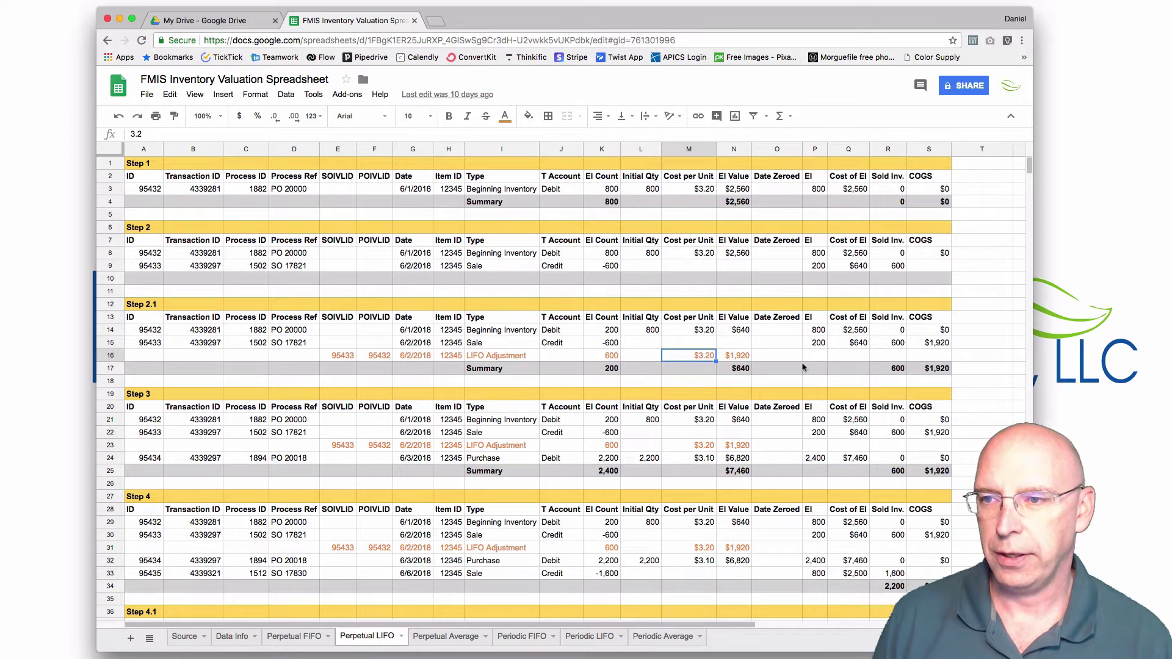
left_click(745, 360)
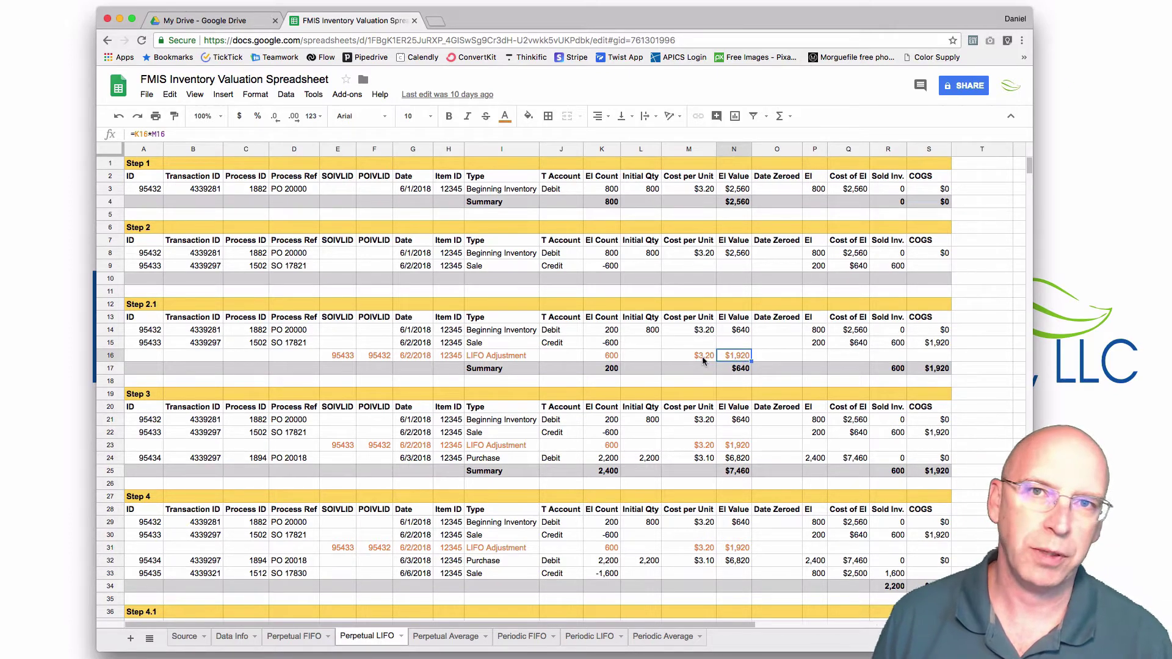
left_click(940, 346)
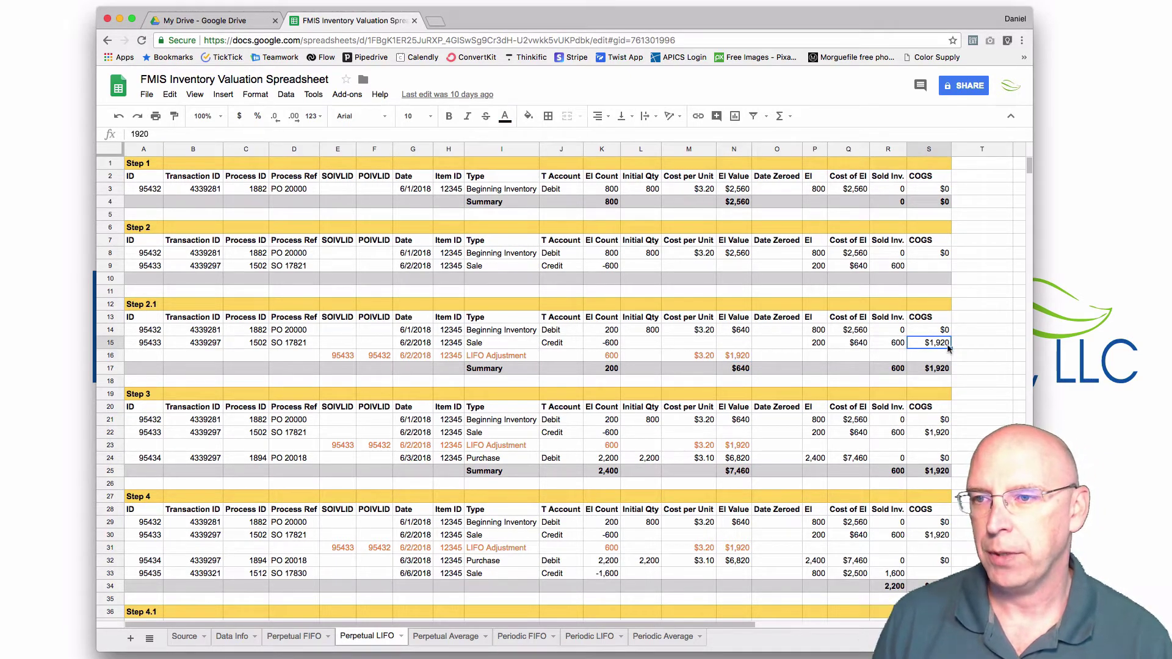
left_click(817, 346)
left_click(852, 347)
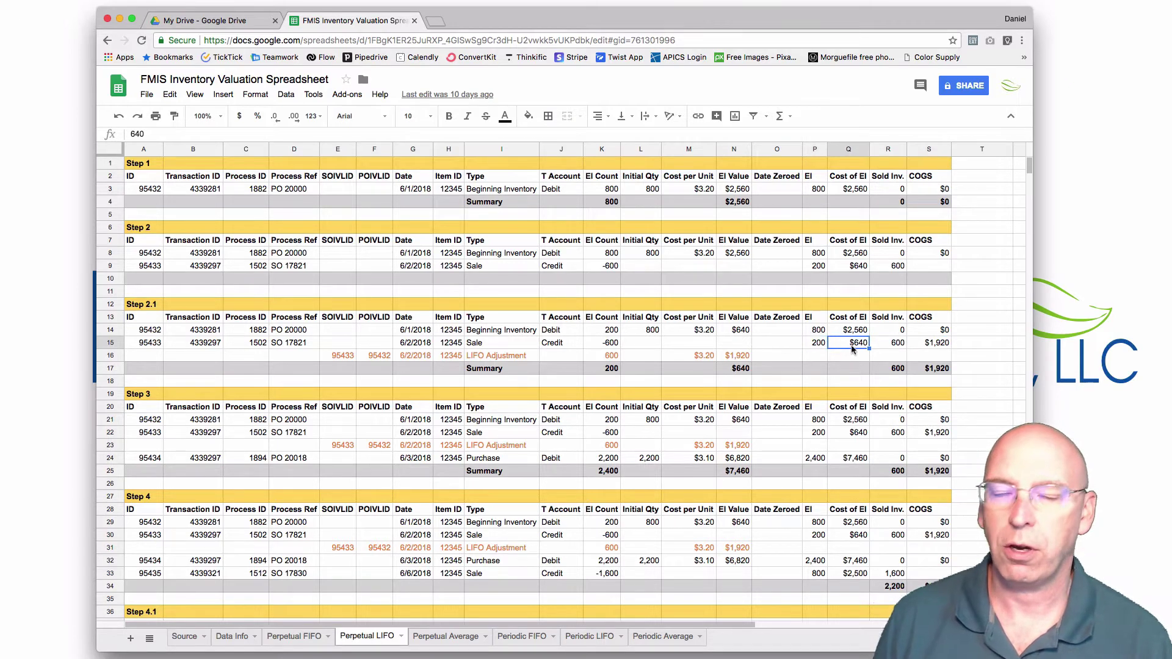
left_click(603, 370)
left_click(739, 368)
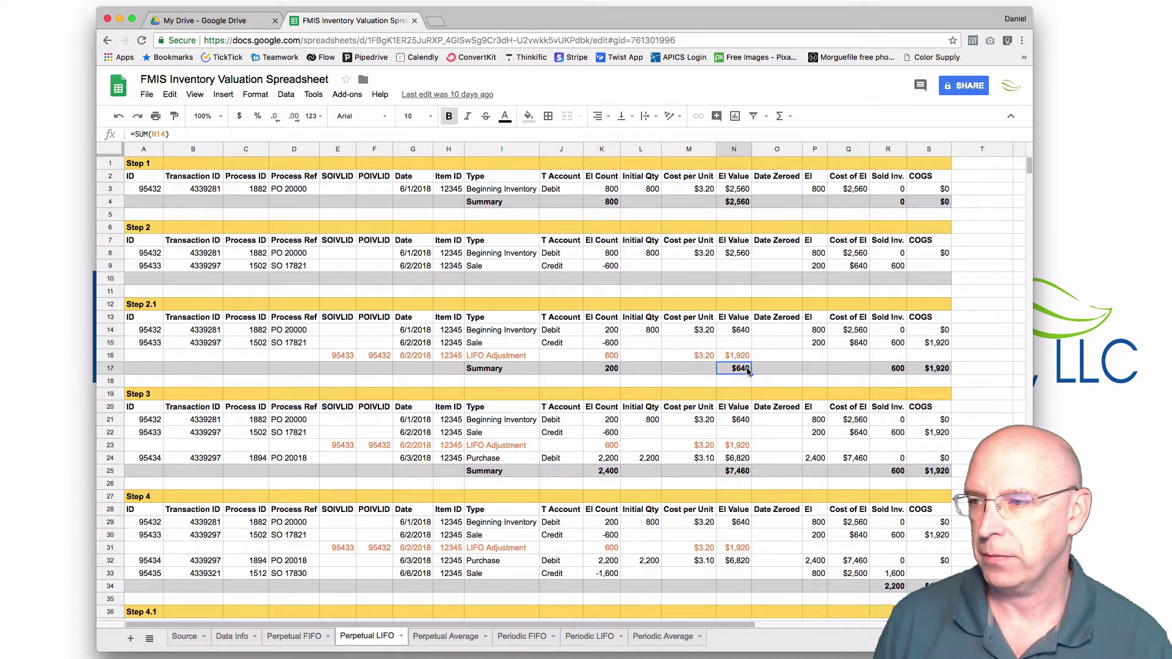
Step: Examine the Step 3 purchase's quantity, unit cost and ending inventory against the preceding sale, plus the summary's EI Count and EI Value
scroll(745, 376, "down", 3)
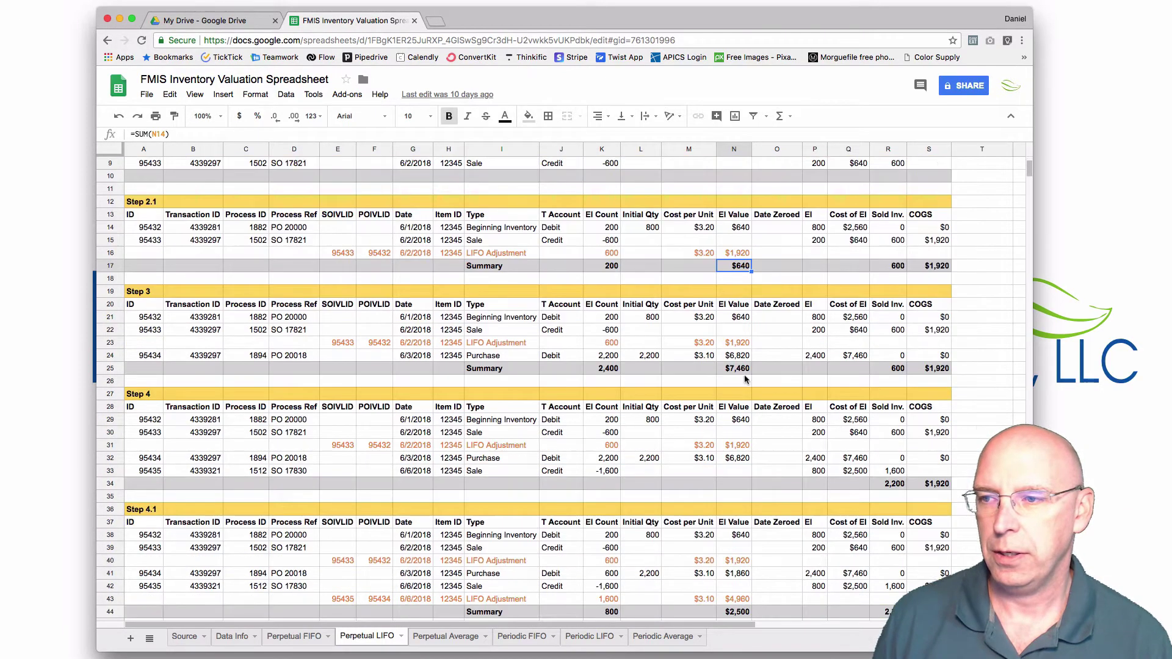
left_click(497, 357)
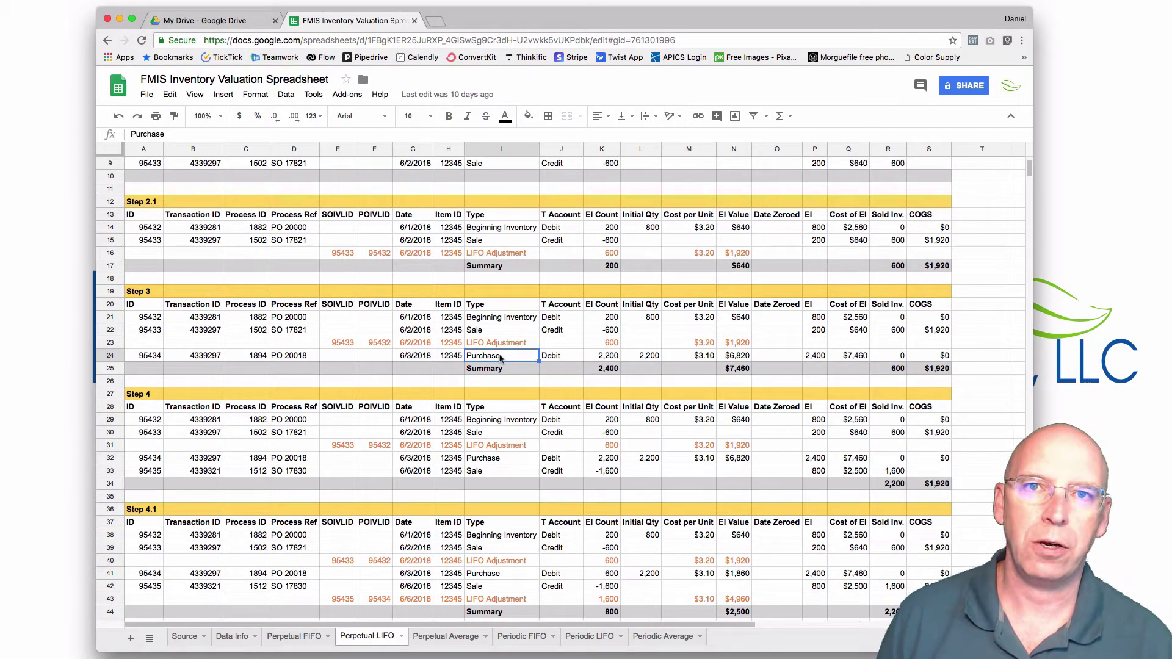
left_click(591, 357)
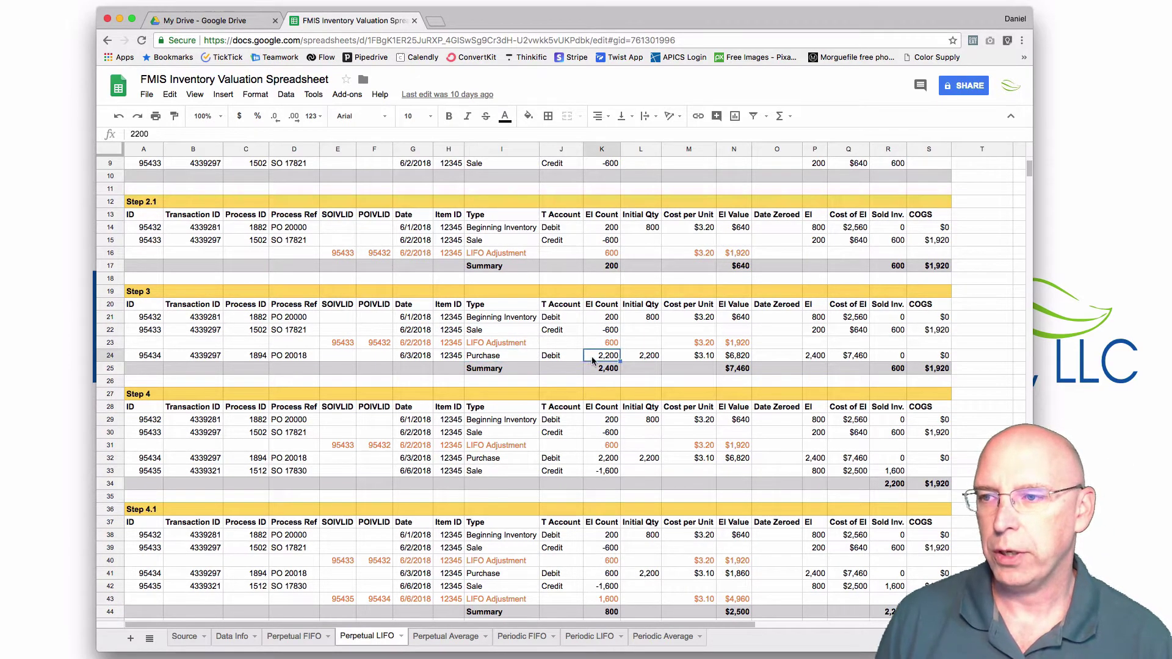
left_click(676, 356)
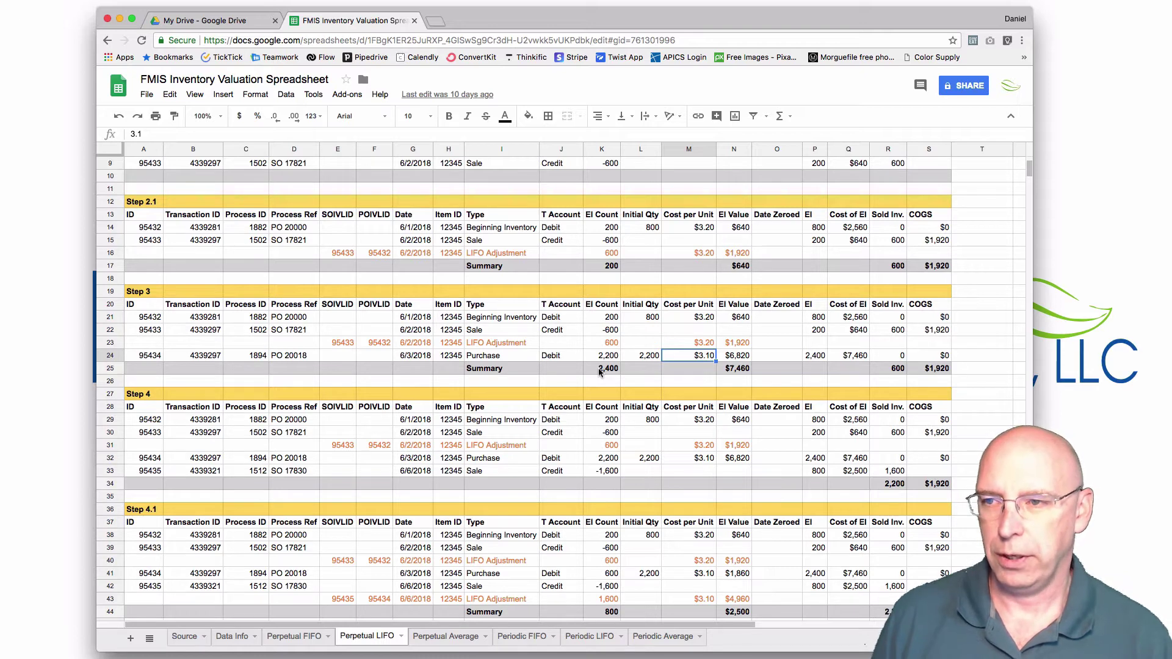
left_click(823, 331)
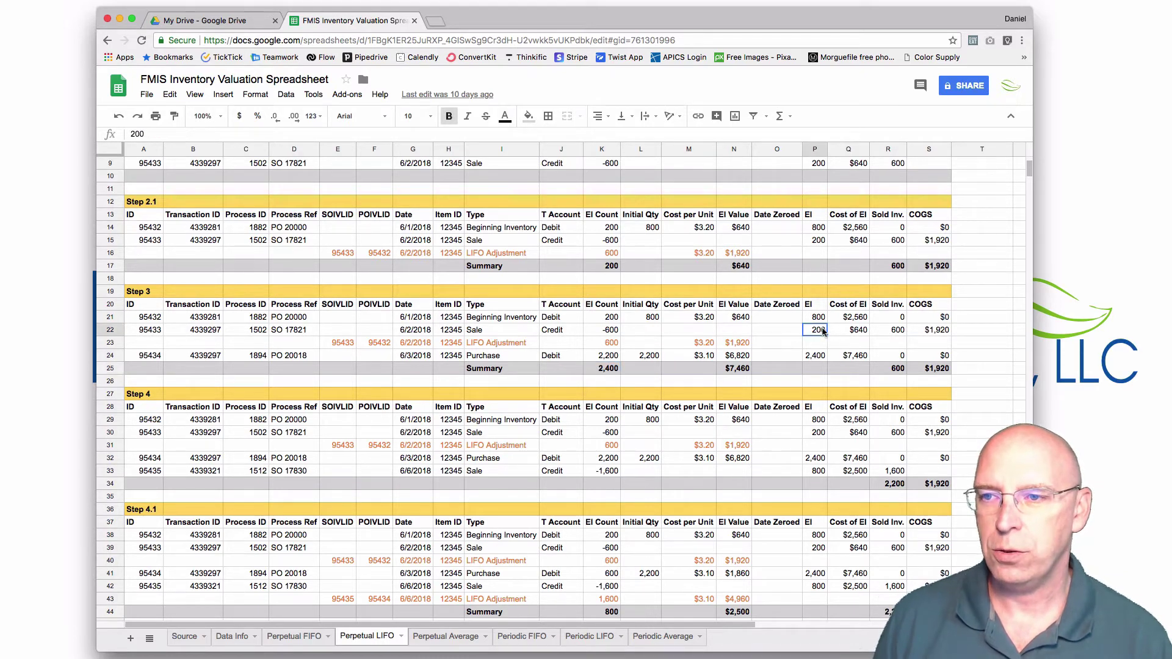
left_click(648, 358)
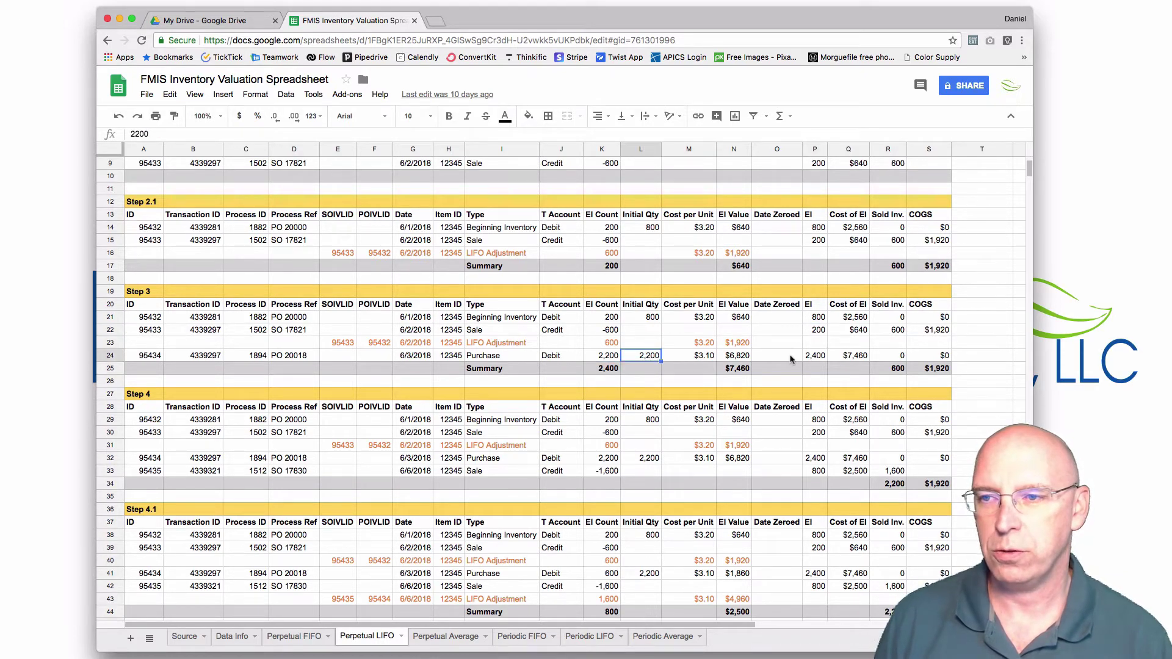
left_click(814, 357)
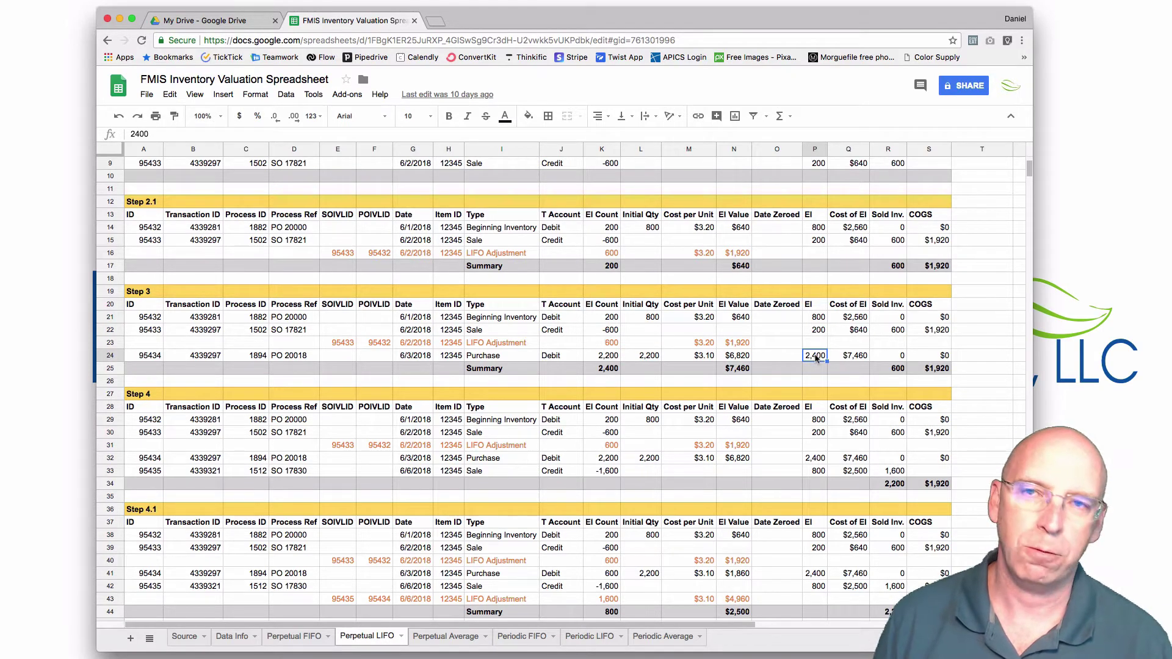
left_click(606, 370)
left_click(737, 370)
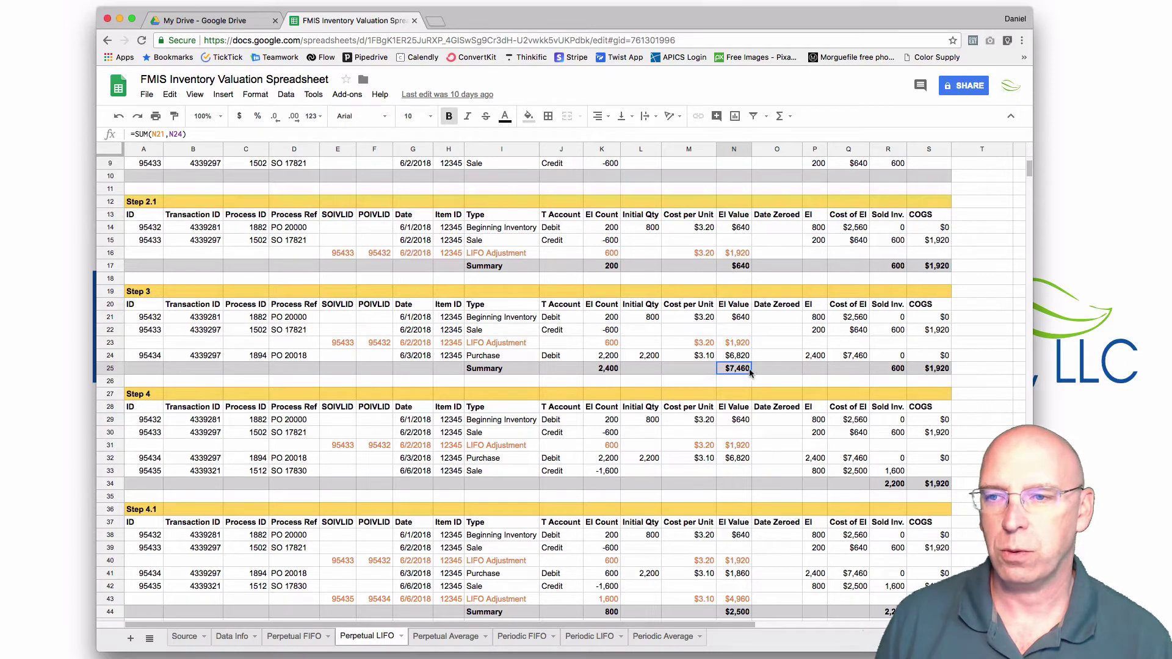
Step: Compare the EI Count of the 6/6/2018 sale in Step 4 with that of the purchase above it
scroll(751, 368, "down", 5)
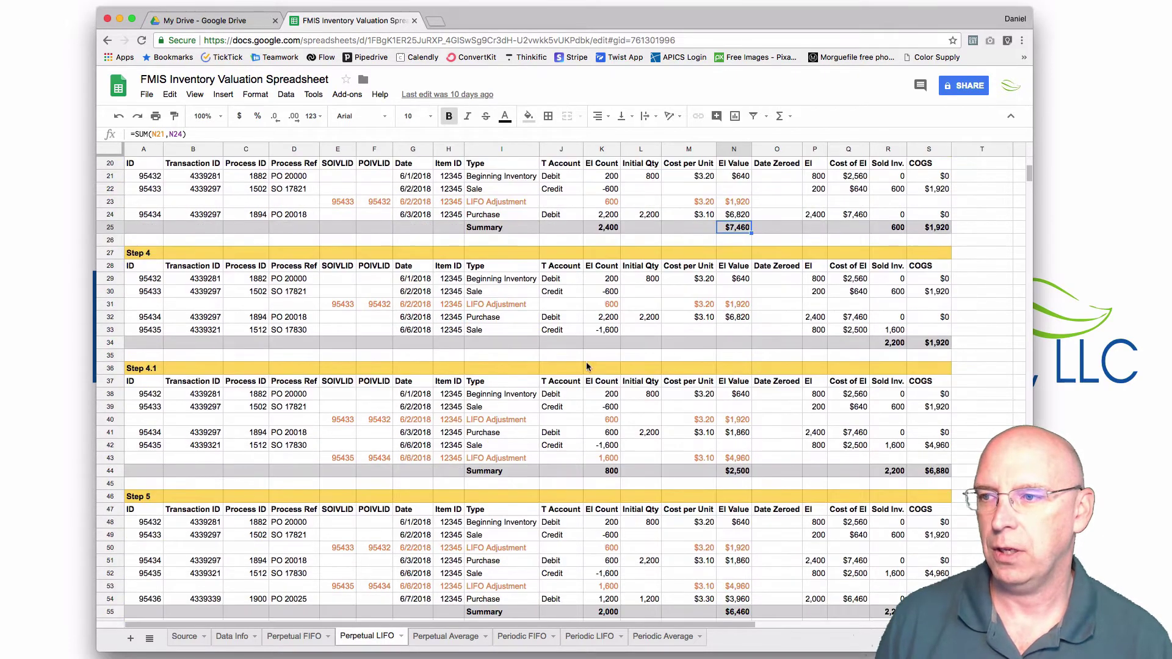
left_click(492, 330)
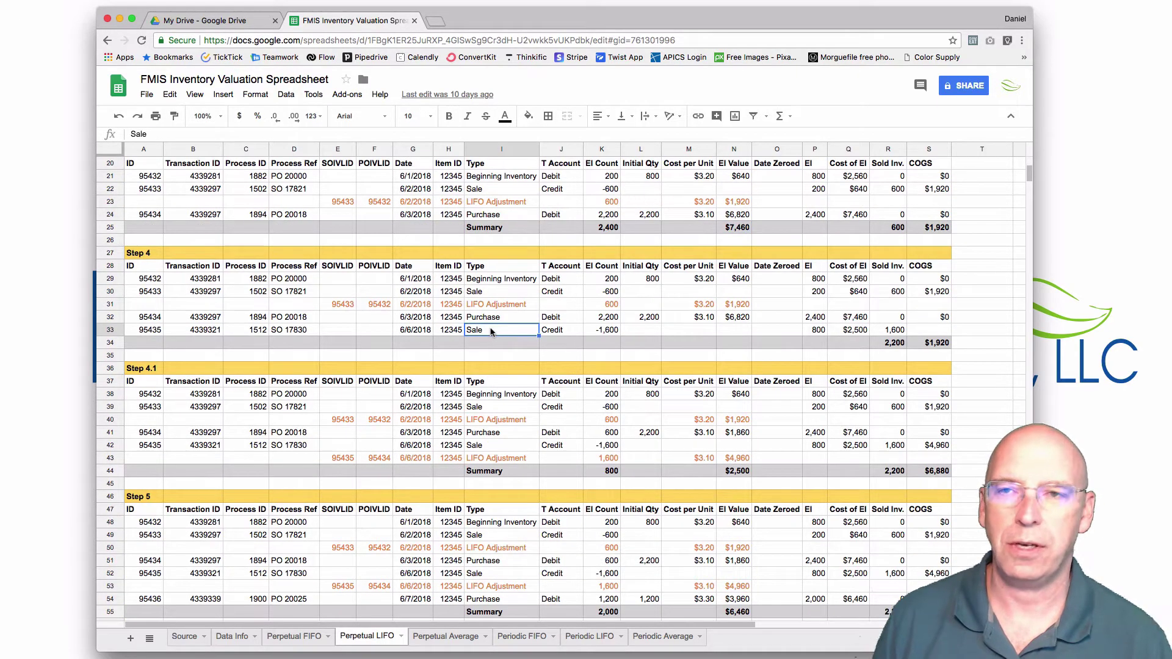
left_click(602, 331)
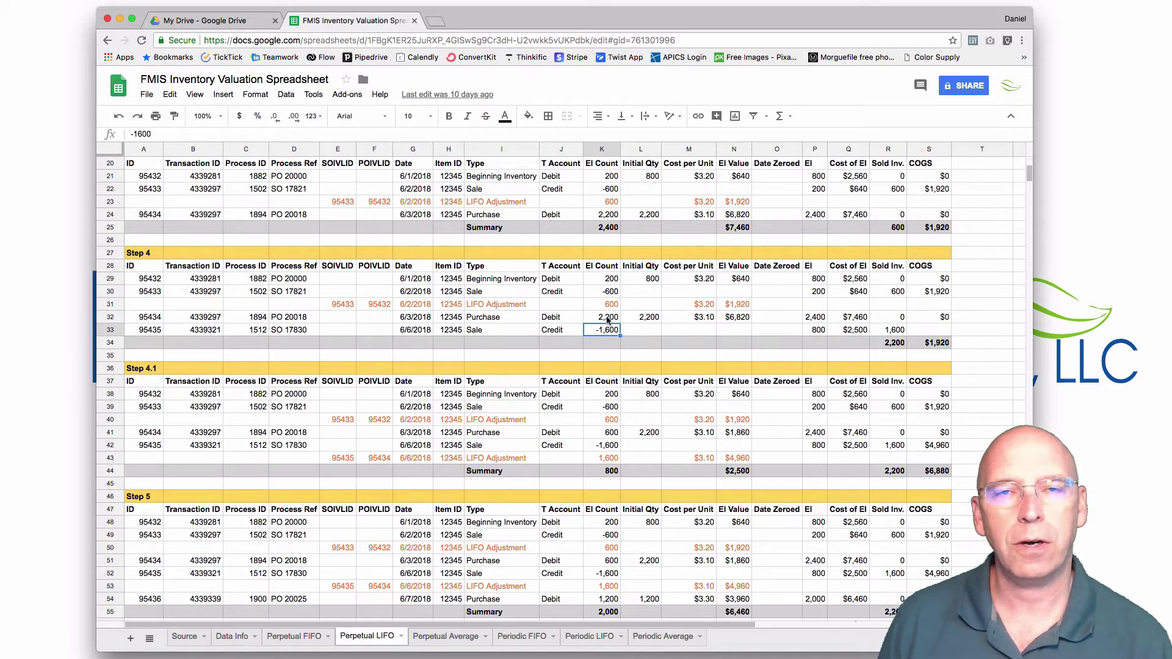
left_click(604, 318)
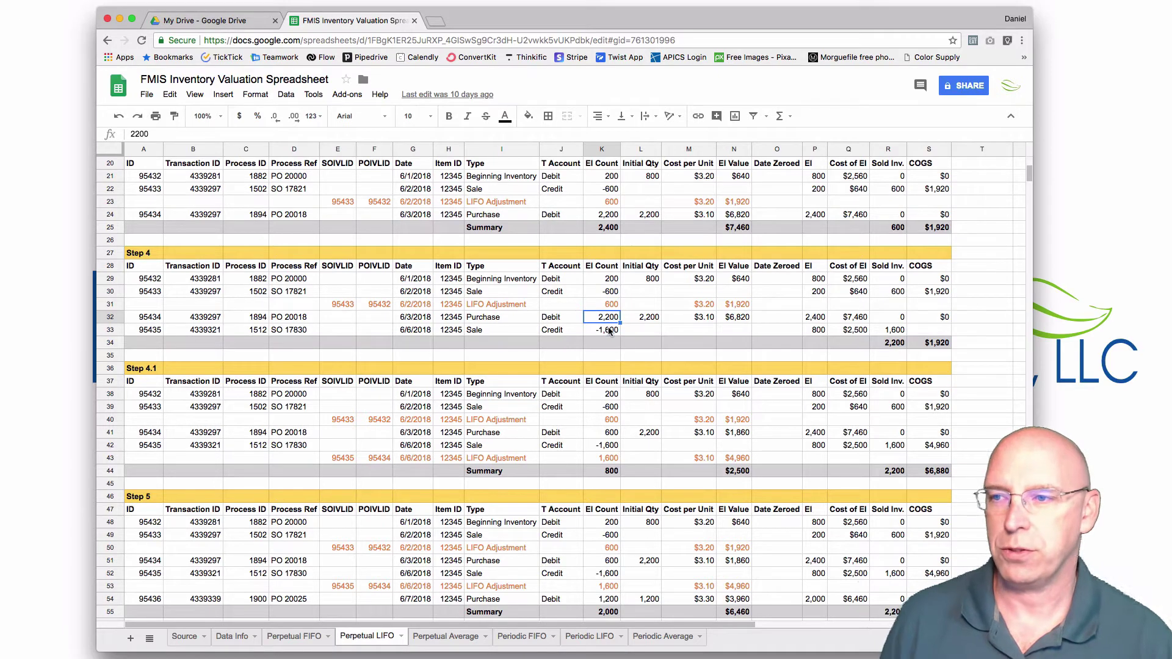
left_click(609, 332)
Step: Trace the 6/6/2018 LIFO Adjustment's SOIVLID and POIVLID in Step 4.1 to the sale in row 42 and the purchase in row 41
scroll(612, 335, "down", 2)
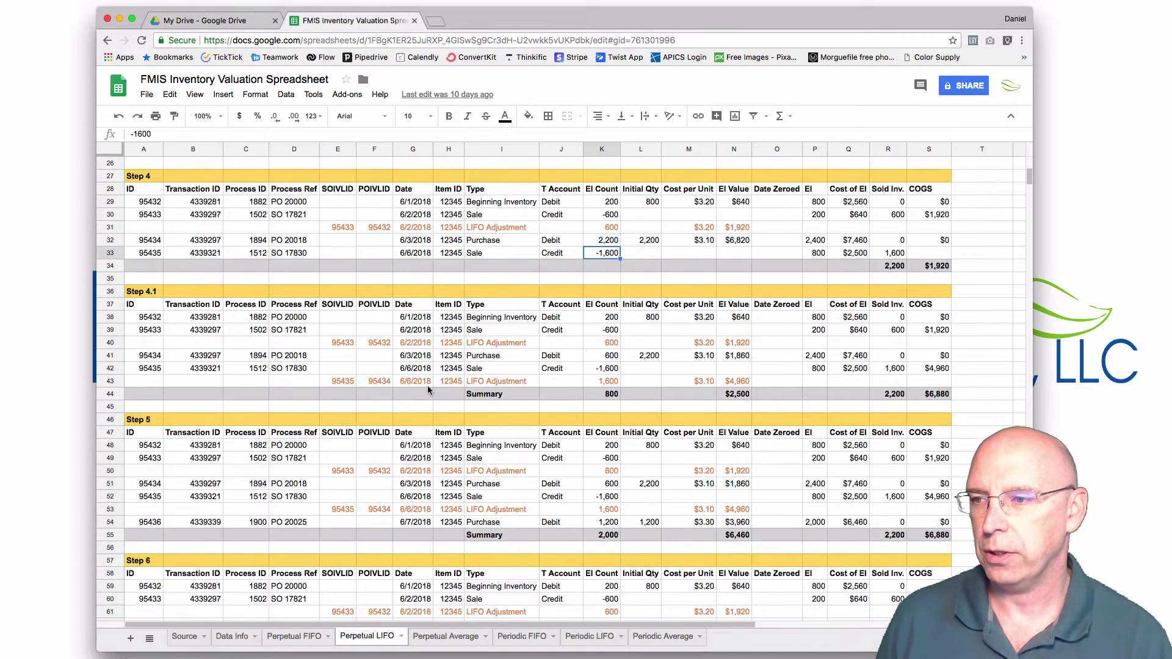
left_click(489, 382)
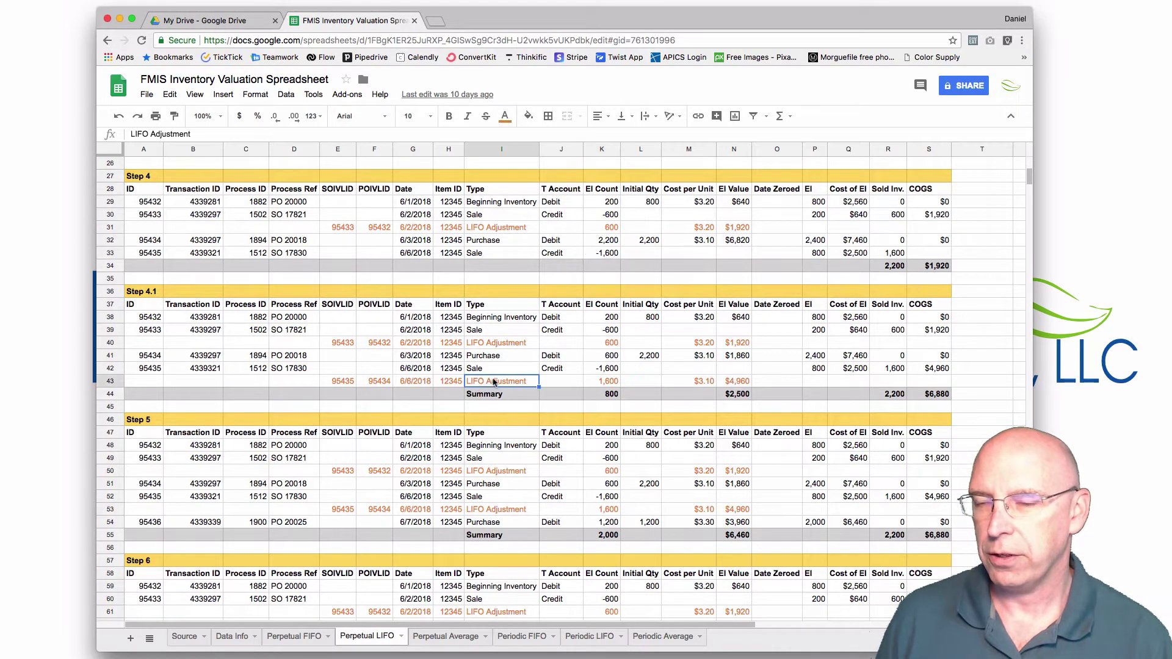
left_click(344, 383)
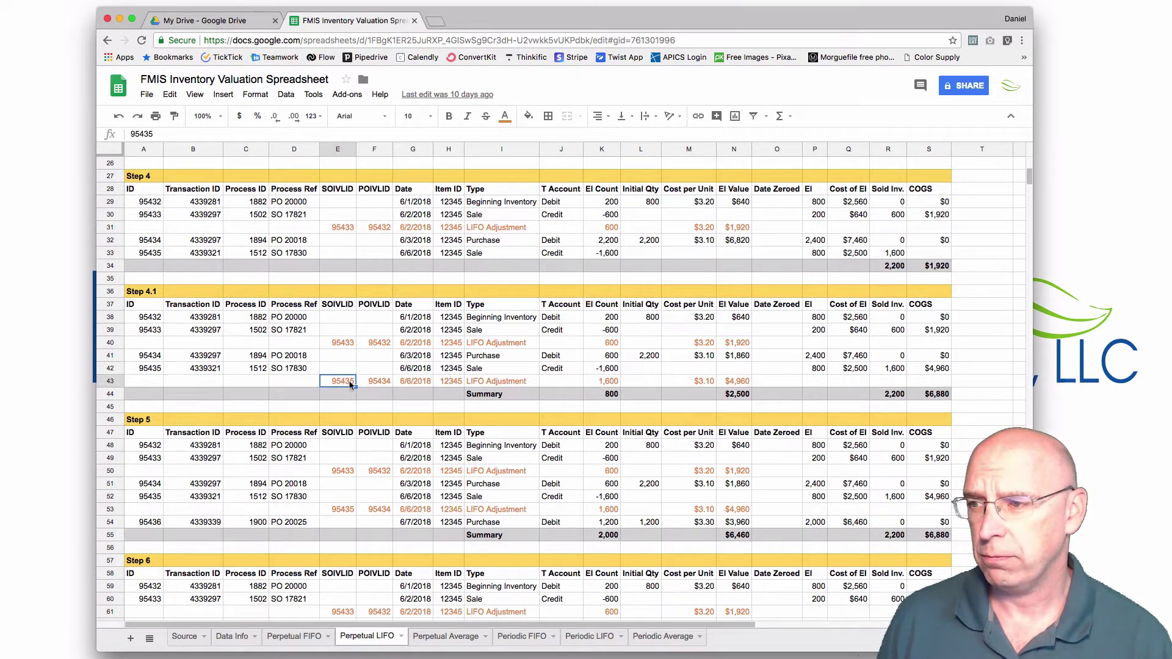
left_click(149, 369)
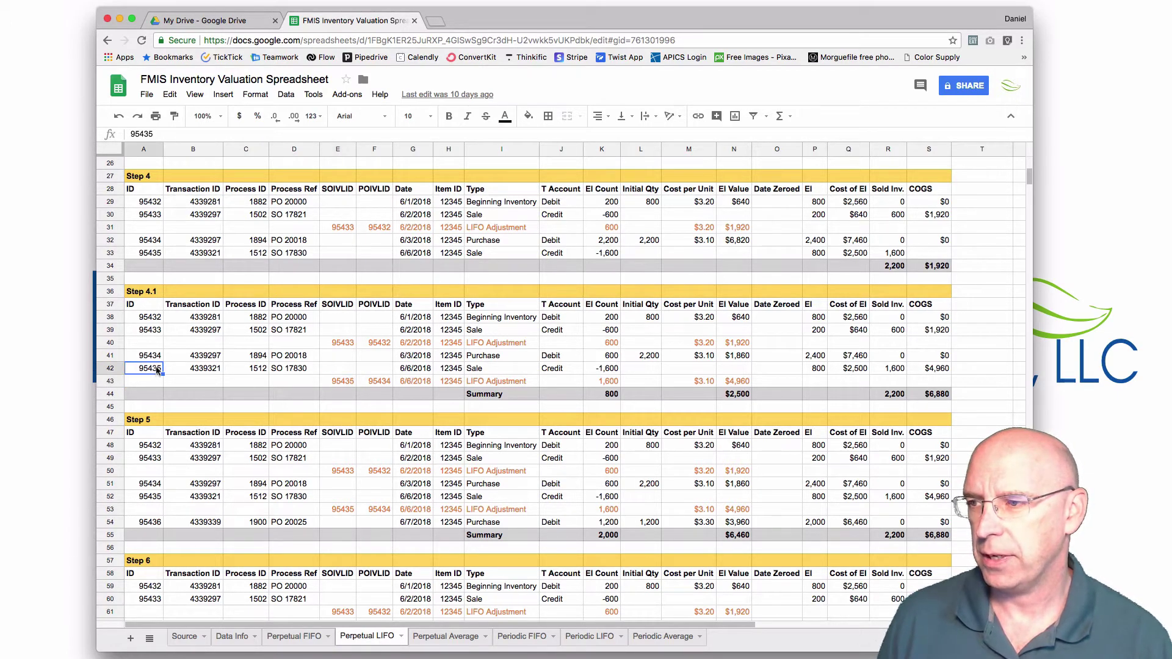
left_click(116, 369)
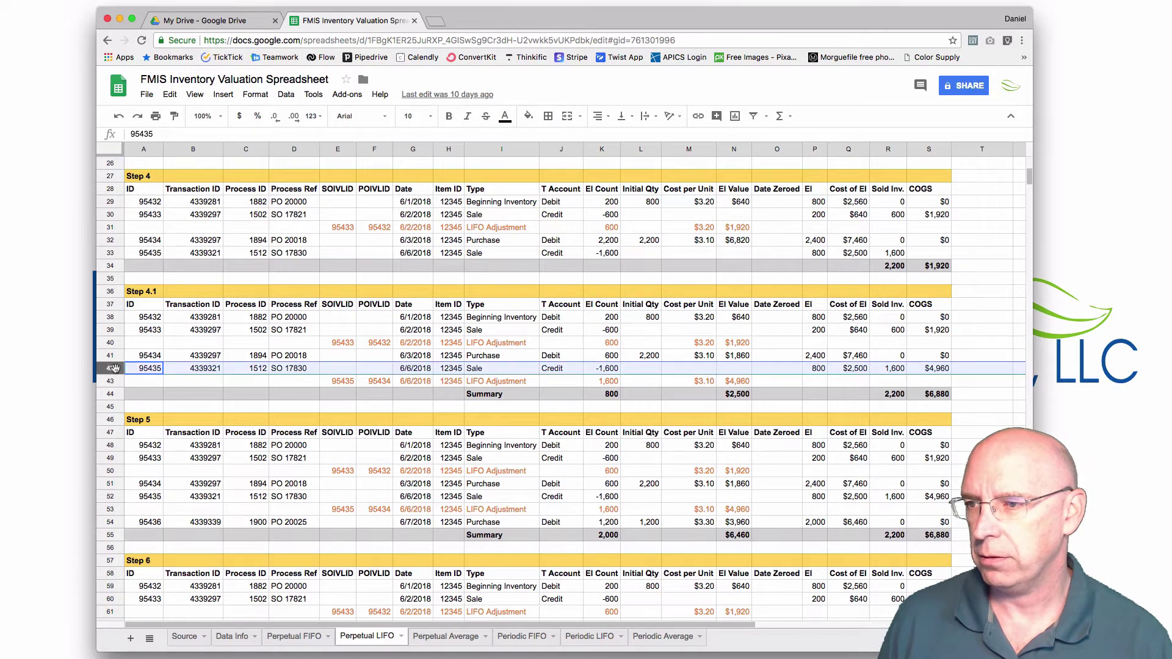
left_click(383, 384)
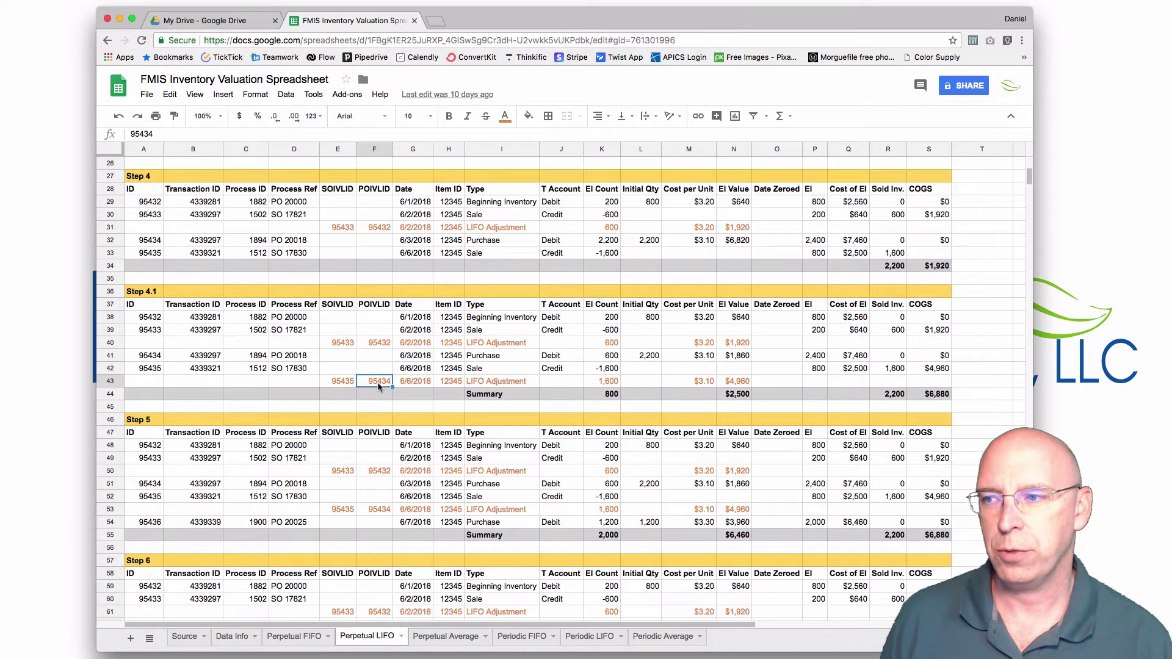
left_click(145, 357)
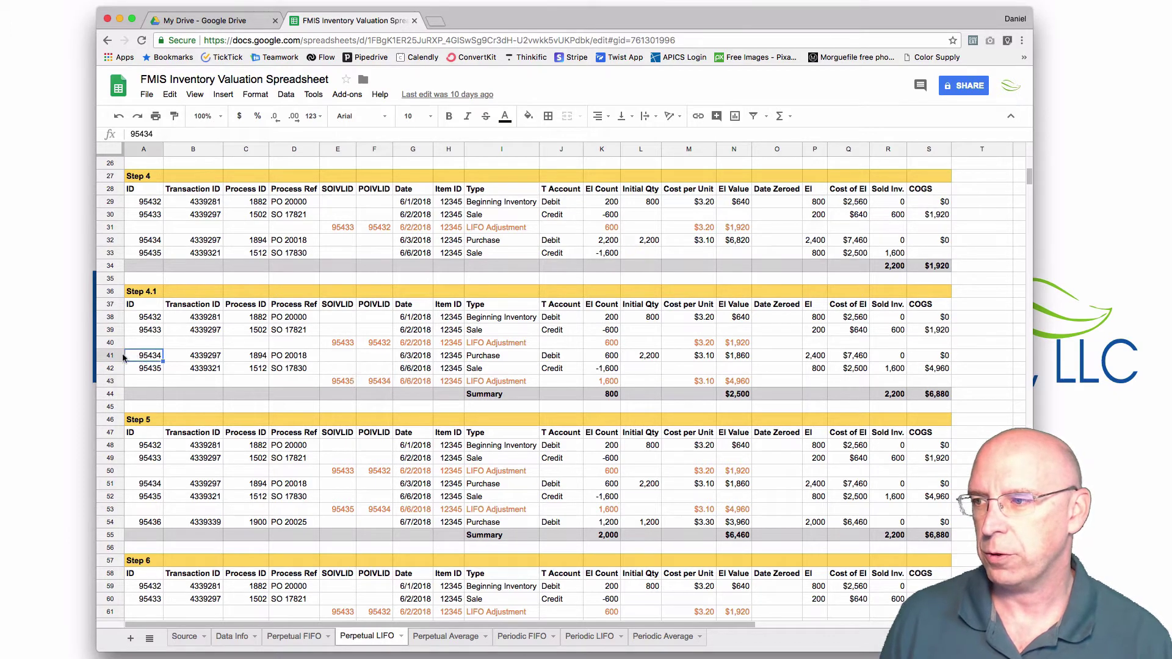
left_click(117, 355)
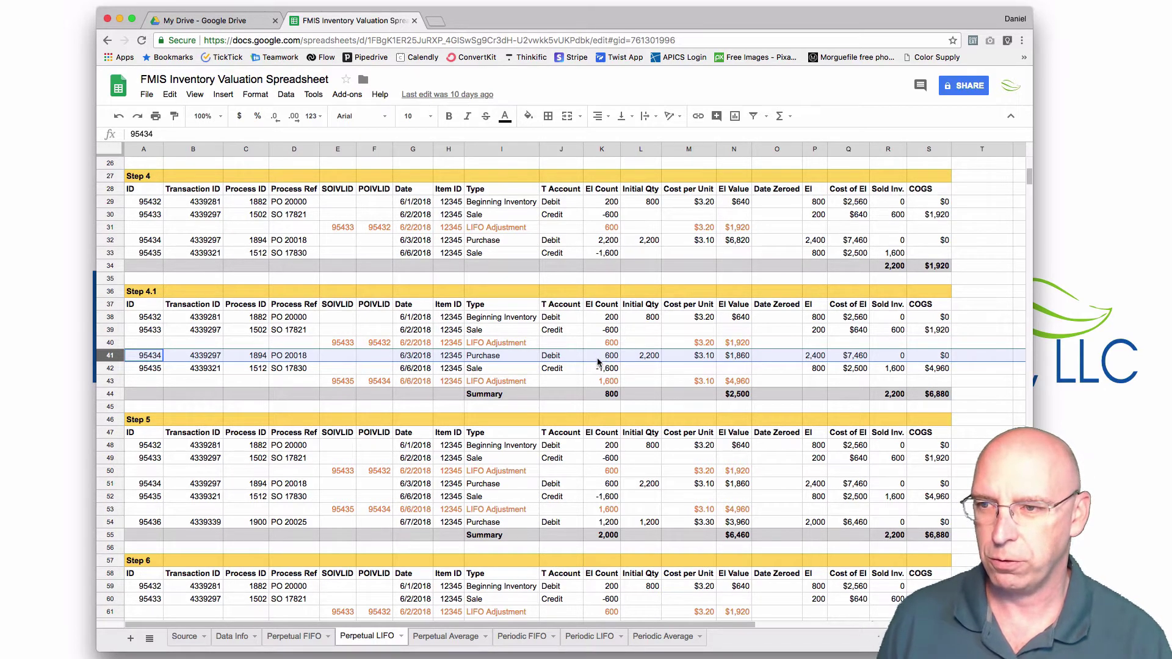
Step: Check the EI Count of Step 4.1's beginning inventory and 6/3/2018 purchase, comparing the purchase with its Step 4 row
left_click(603, 321)
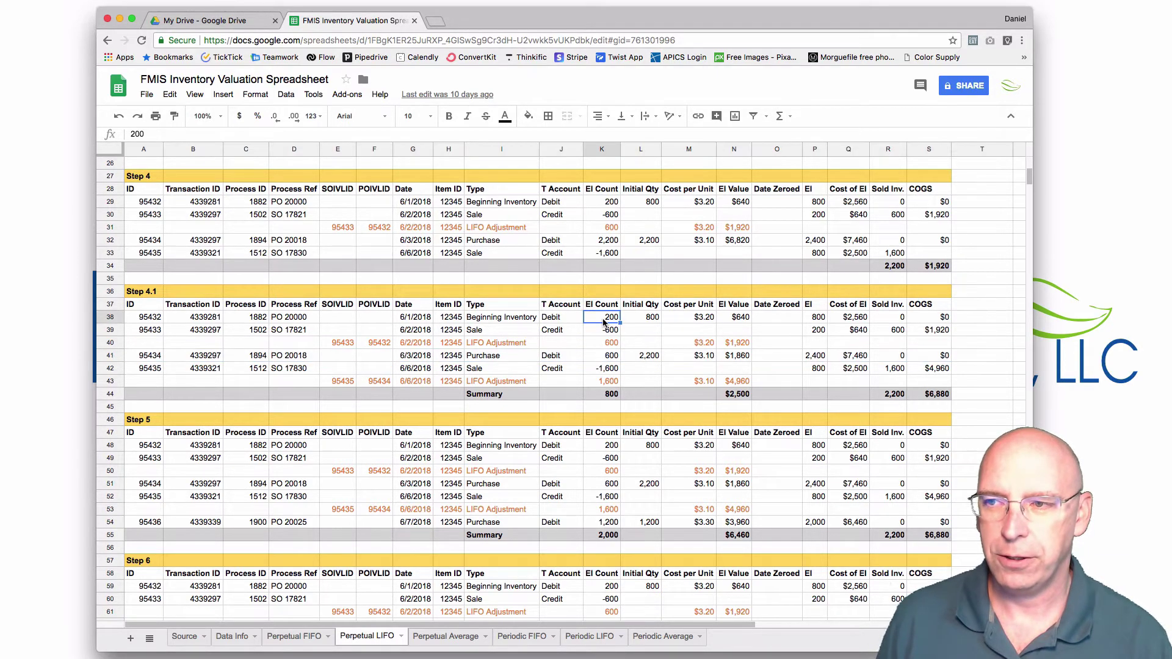
left_click(598, 358)
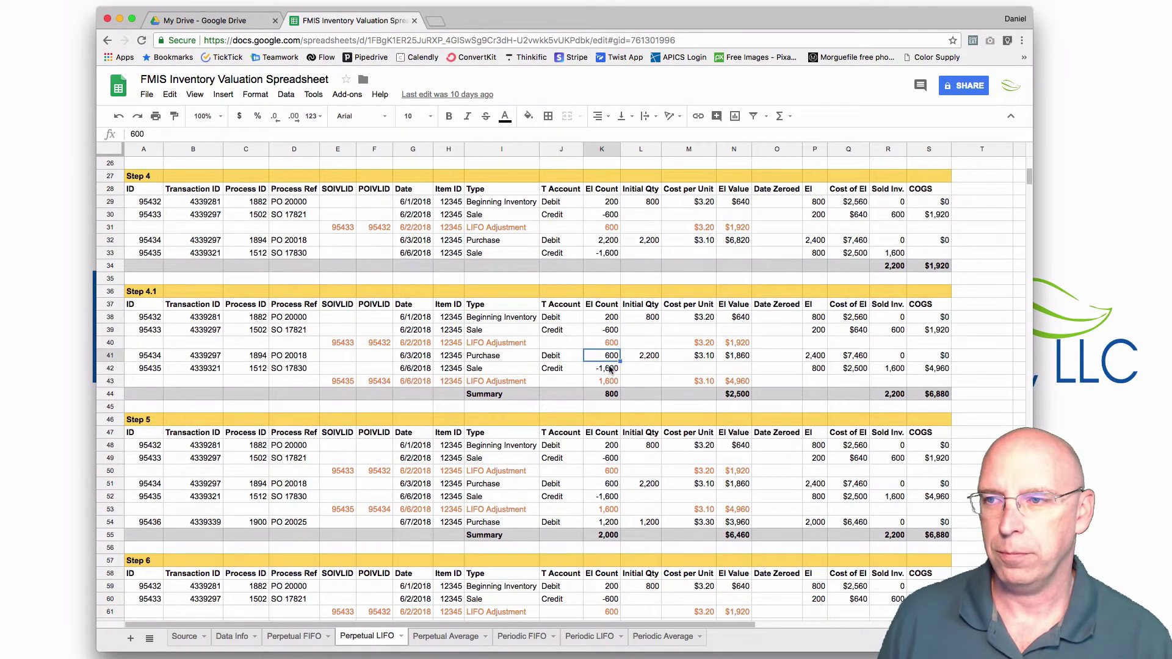
left_click(490, 243)
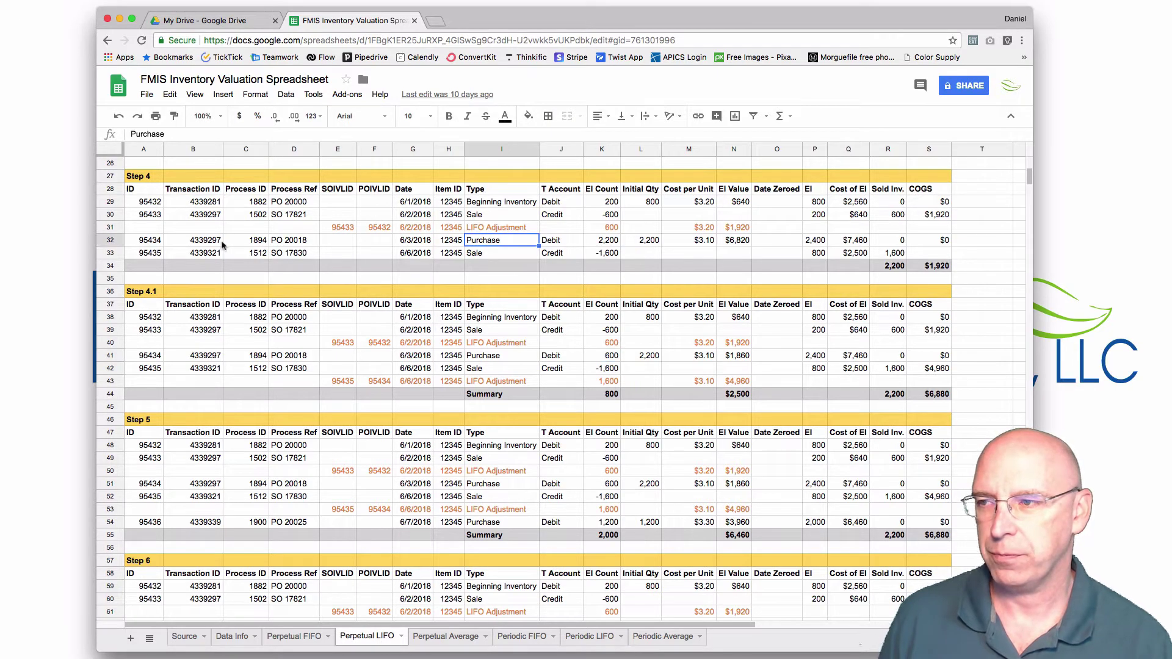
left_click(111, 240)
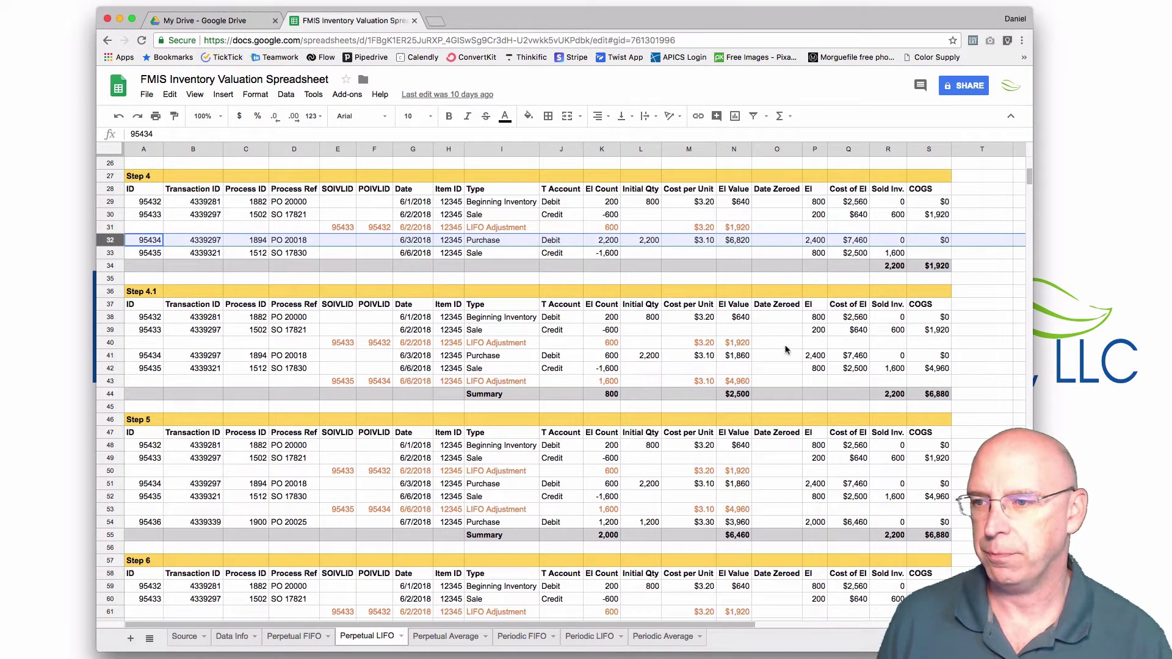
Step: Examine the EI Count and Cost per Unit of Step 5's 6/7/2018 purchase, plus the summary's EI Count and EI Value
scroll(786, 350, "down", 3)
left_click(609, 411)
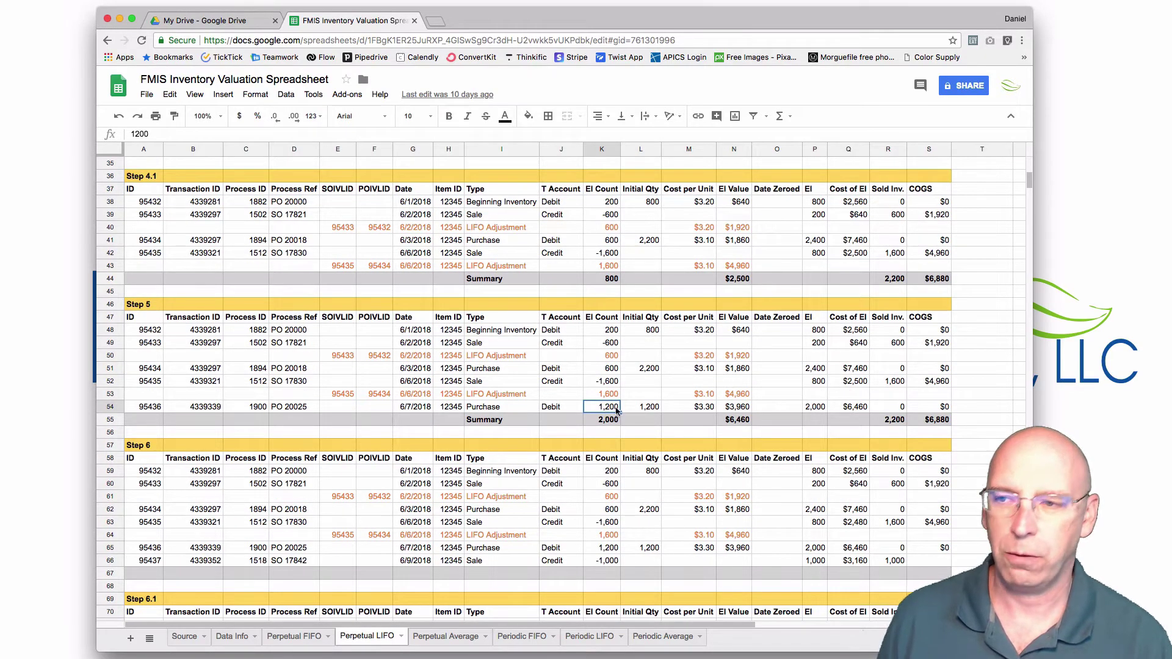
left_click(682, 409)
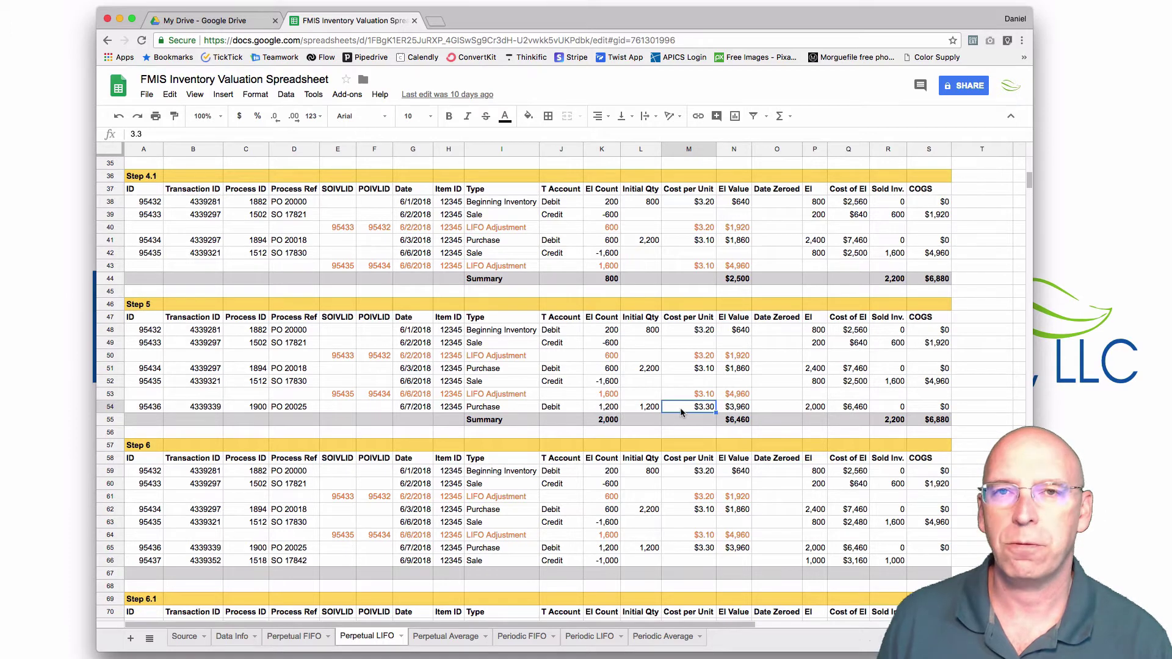
left_click(599, 423)
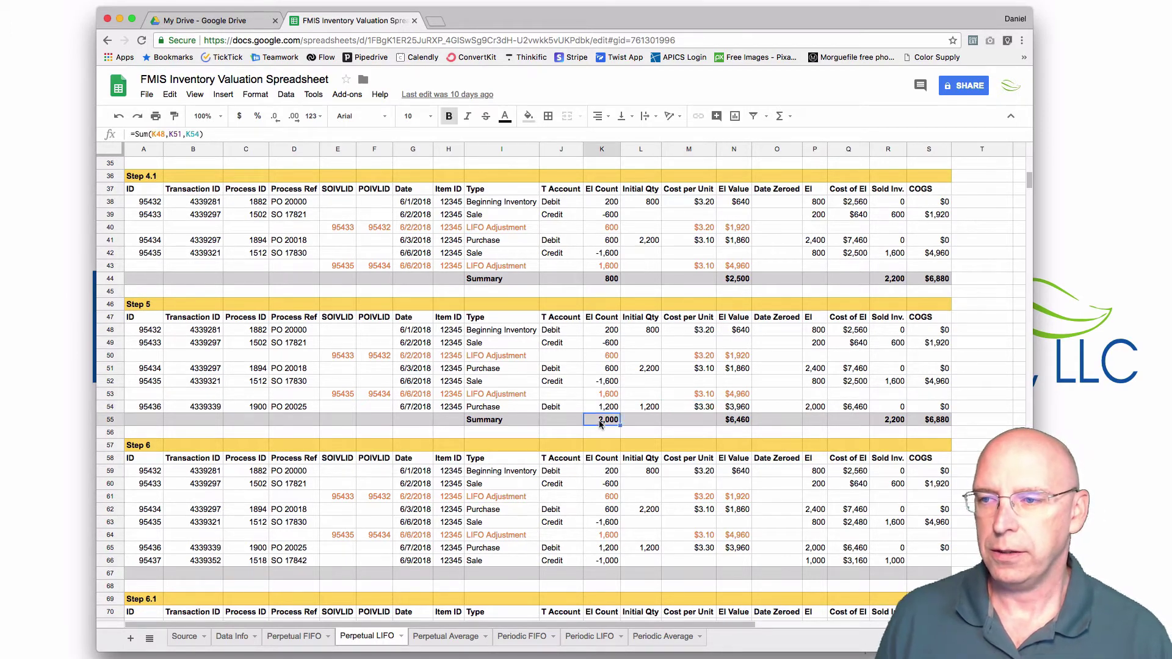
left_click(750, 420)
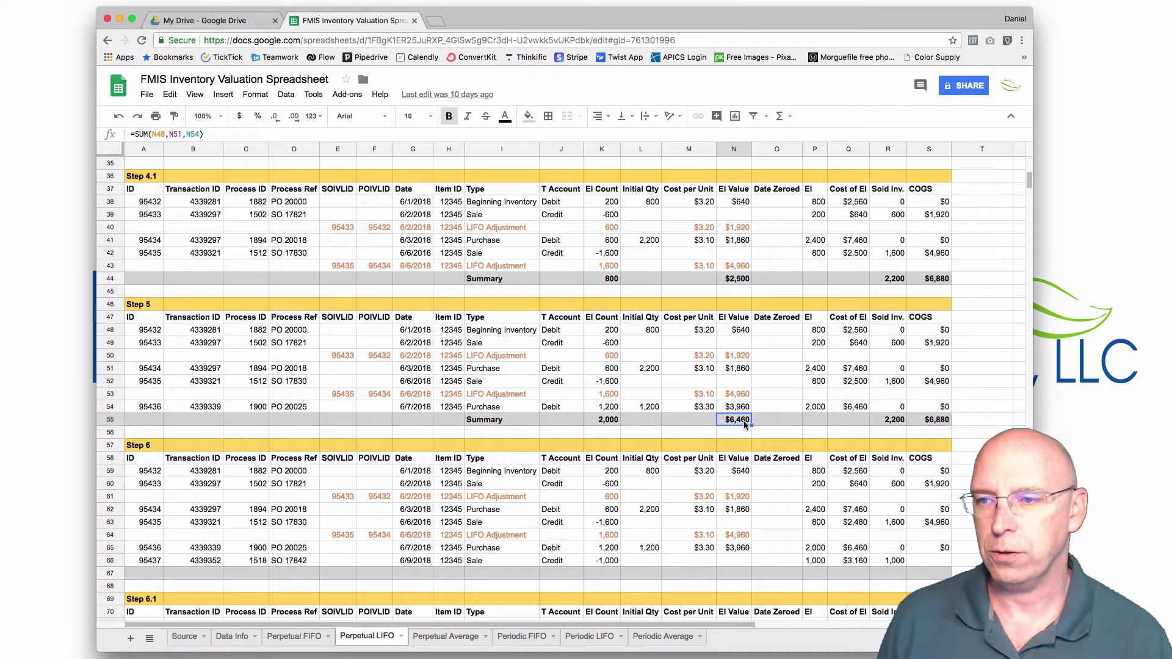
Step: Review the EI Count of the 6/9/2018 sale in Step 6 against the 6/7/2018 purchase above it
scroll(741, 424, "down", 2)
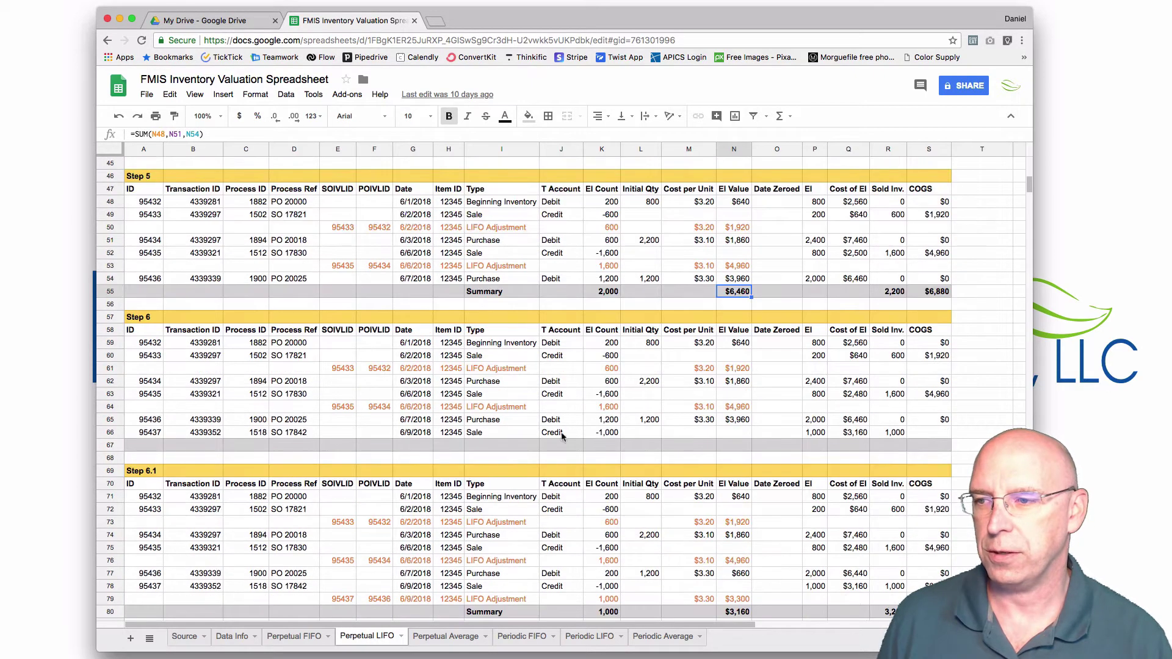
left_click(511, 435)
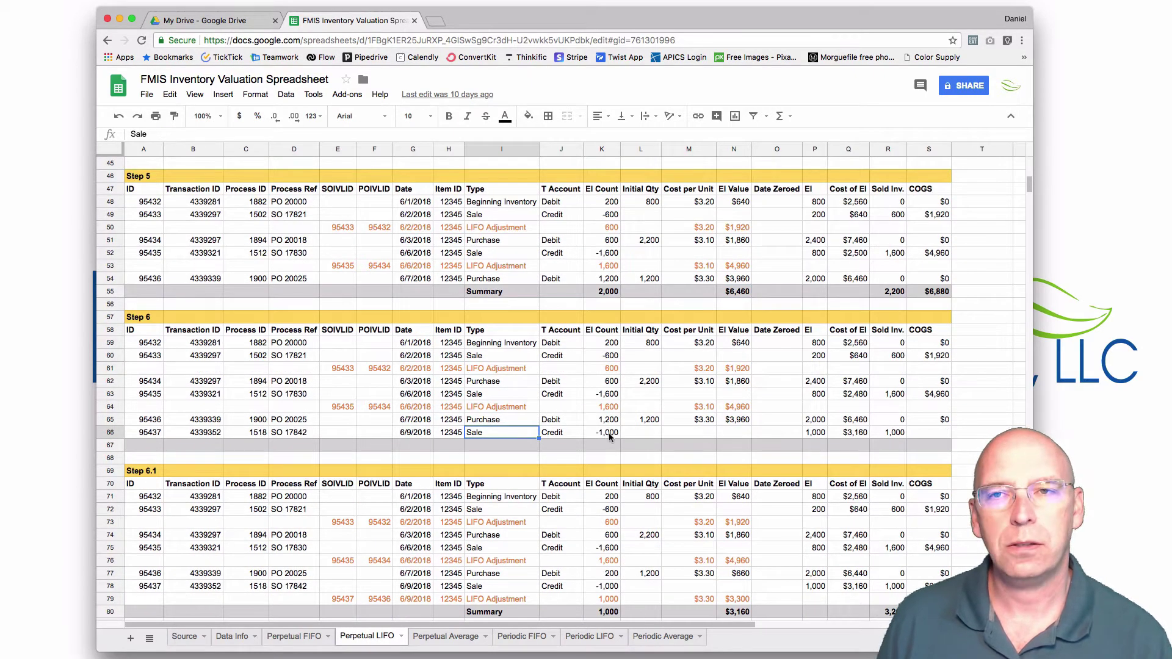
left_click(609, 435)
left_click(489, 435)
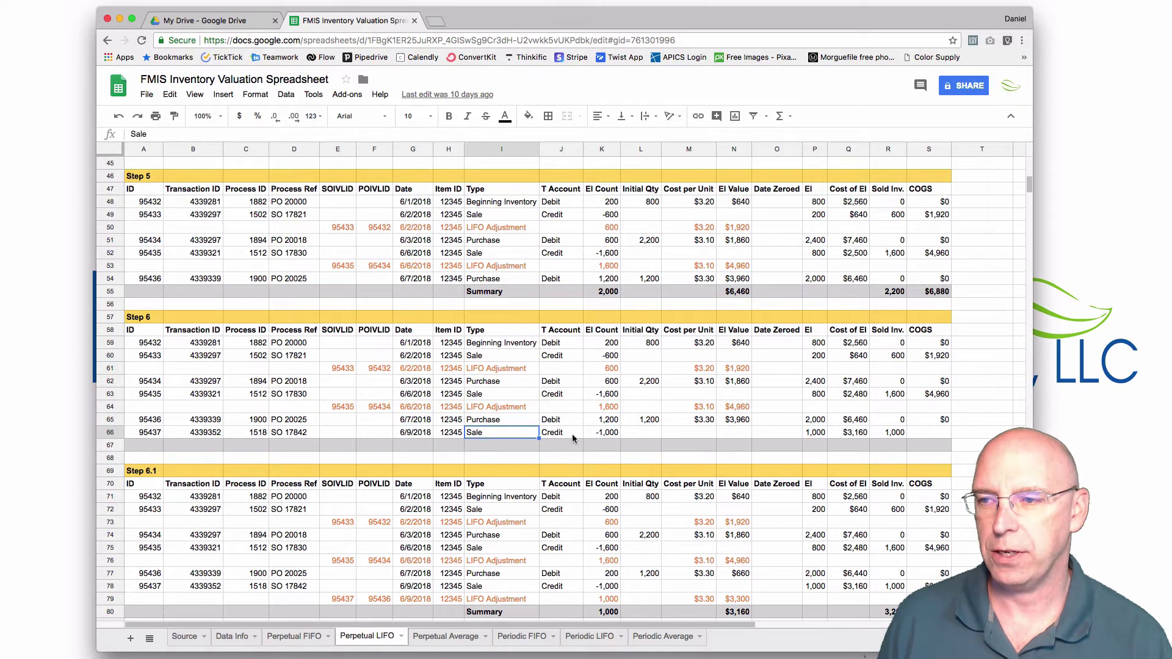
left_click(603, 433)
scroll(625, 438, "down", 5)
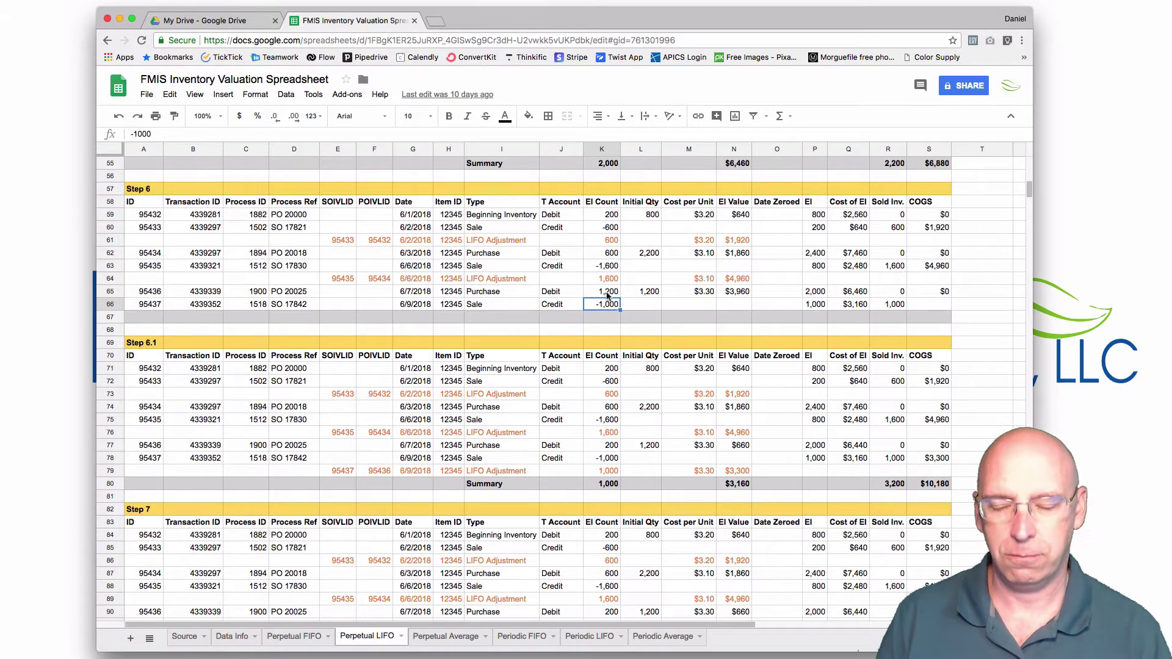
left_click(476, 295)
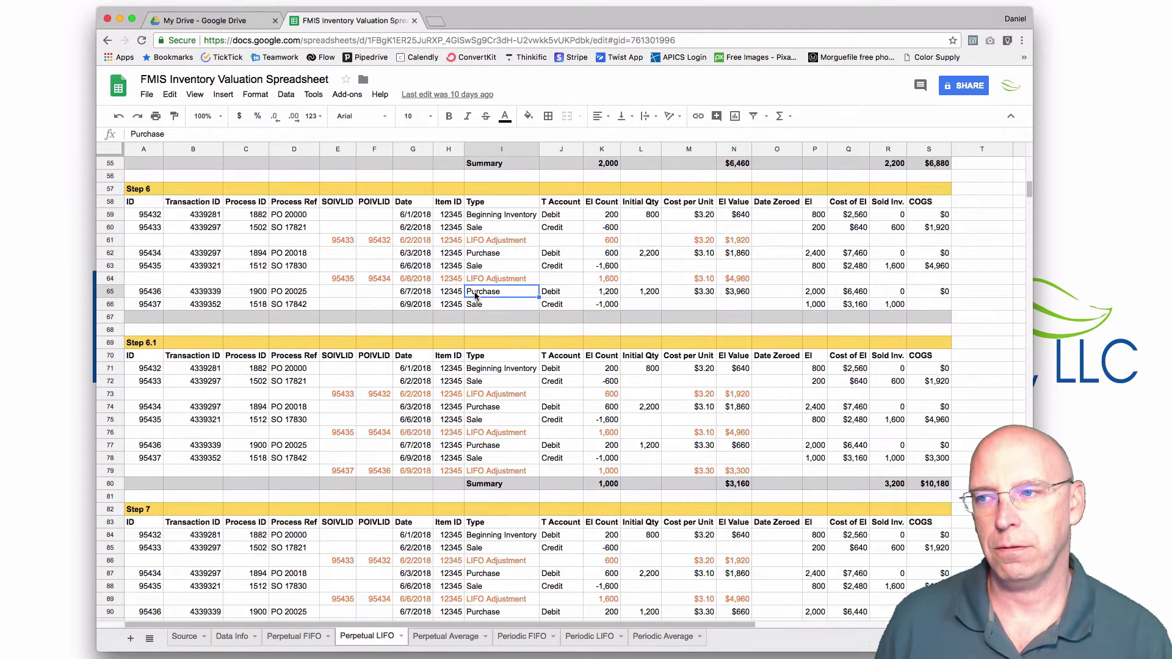
Step: Trace the 6/9/2018 LIFO Adjustment's SOIVLID and POIVLID in Step 6.1 to the sale in row 78 and the purchase in row 77
left_click(507, 472)
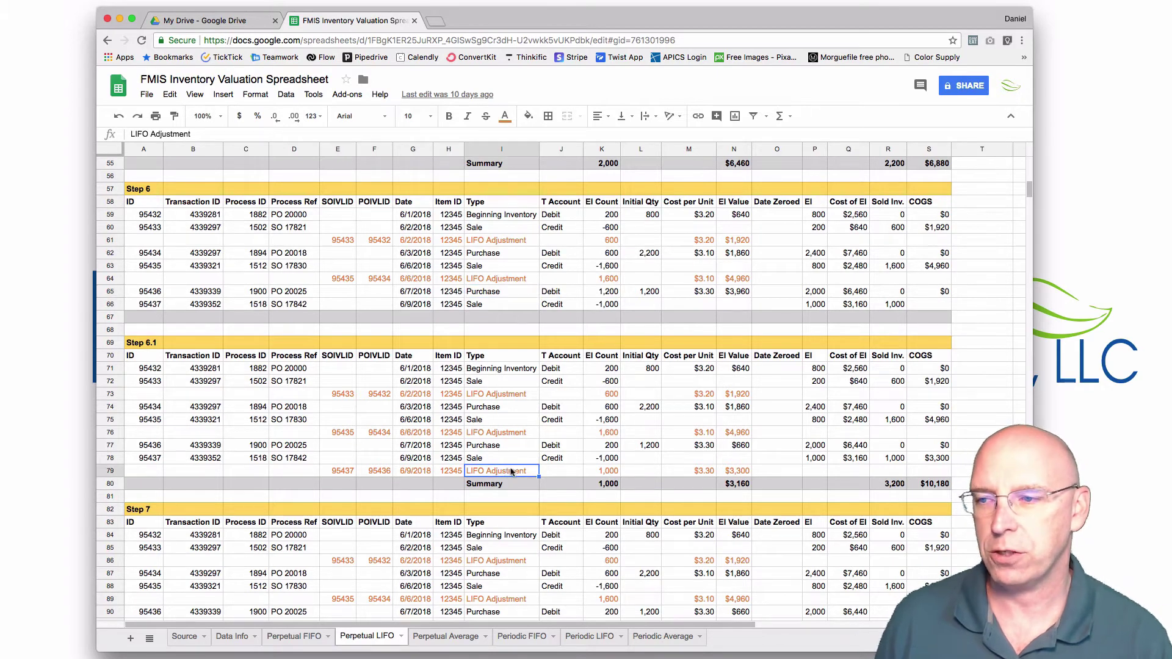
left_click(352, 473)
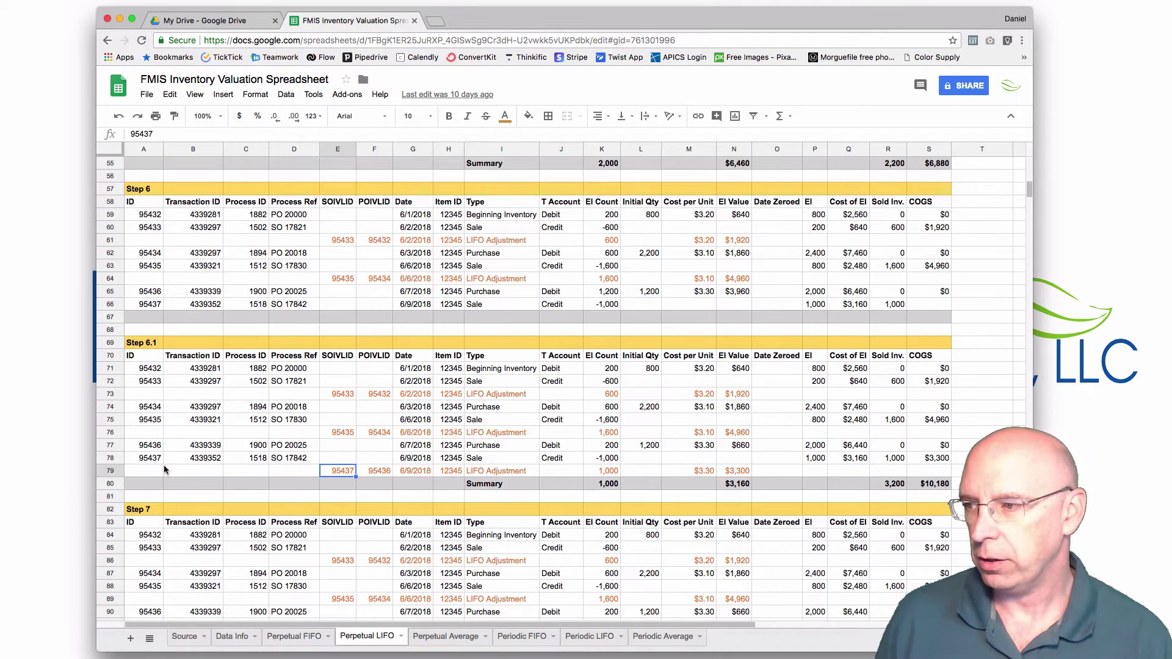
left_click(119, 458)
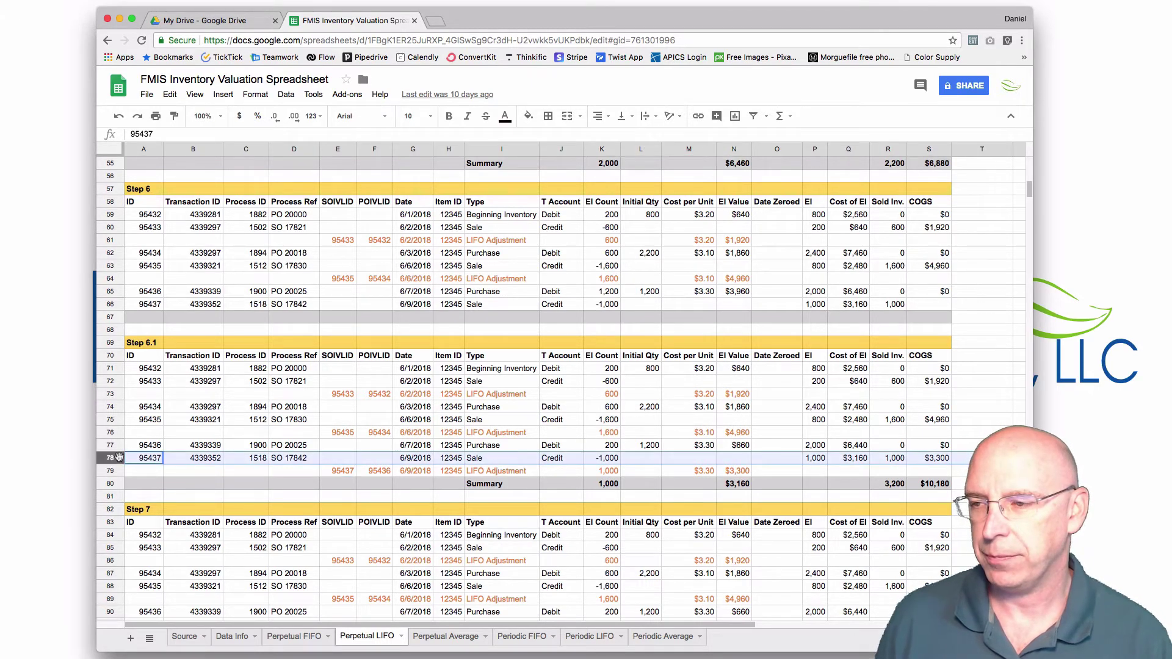
left_click(385, 473)
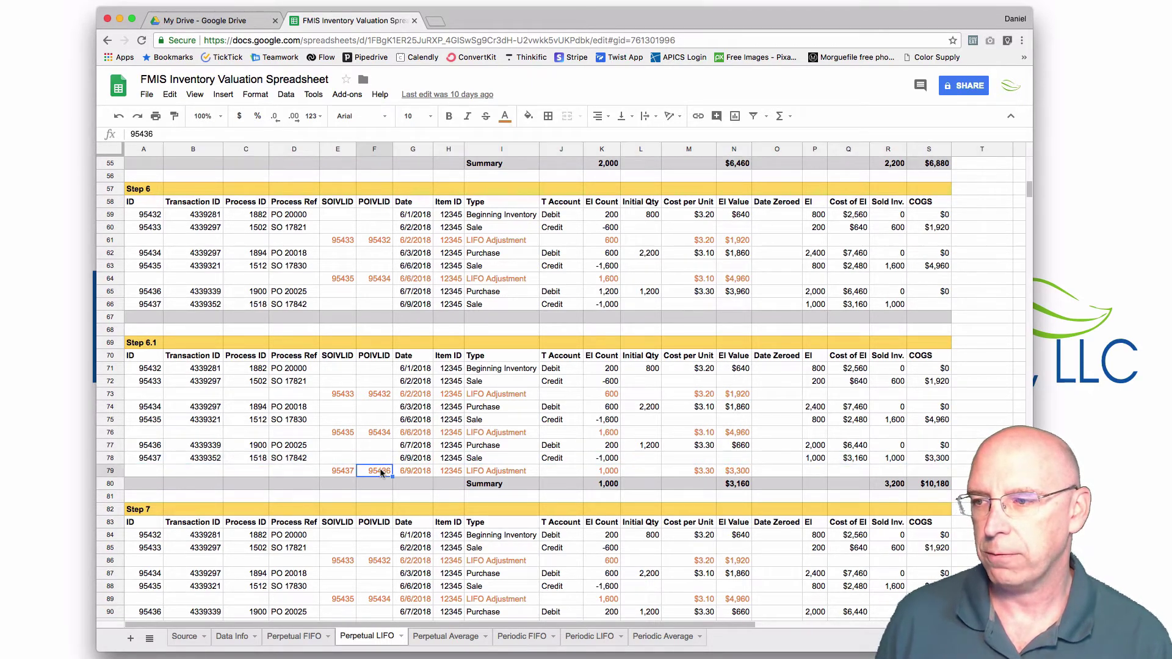
left_click(117, 445)
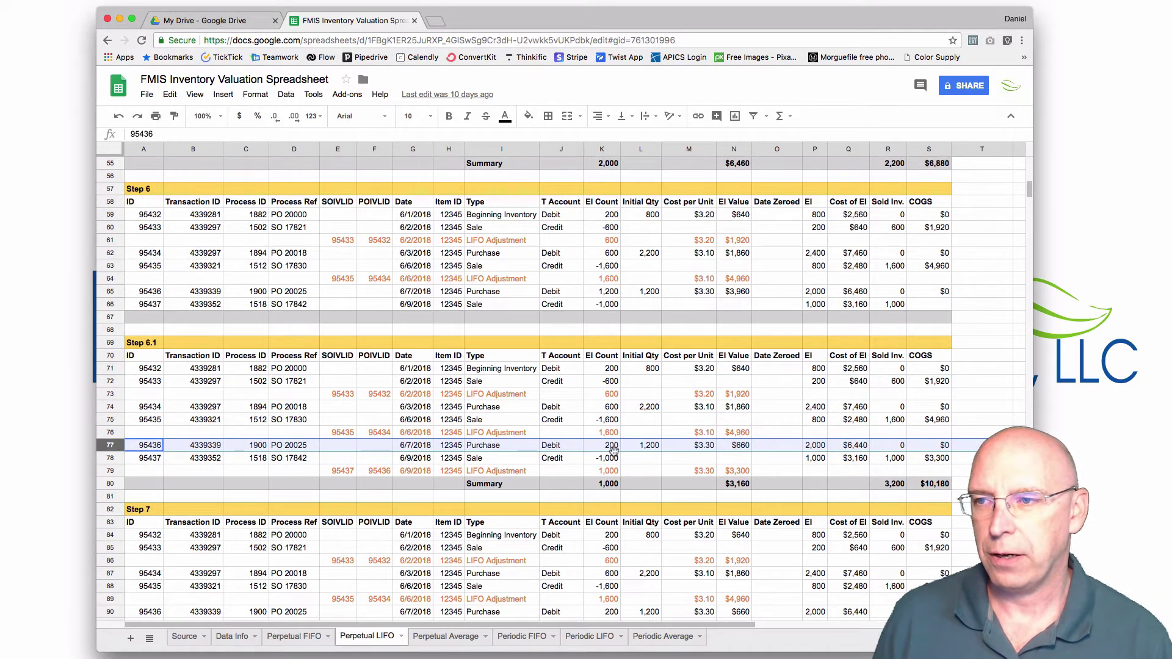
Step: Compare the 6/7/2018 purchase's EI Count between Steps 6 and 6.1, and check Step 6.1's summary EI Count and EI Value
left_click(606, 292)
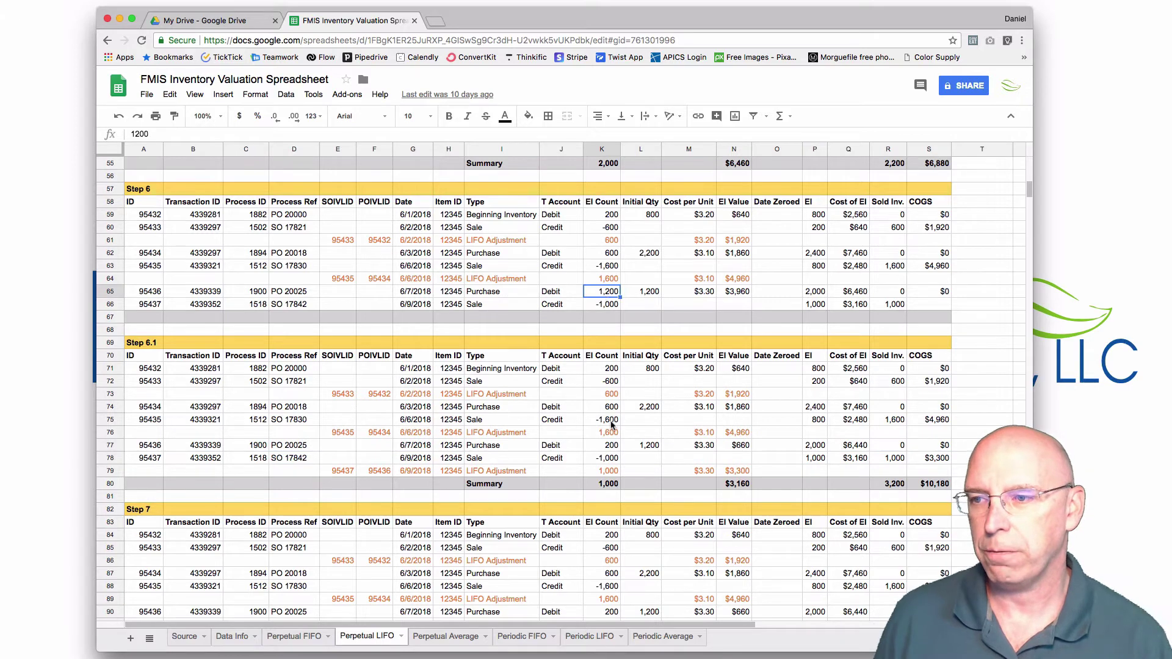
left_click(608, 445)
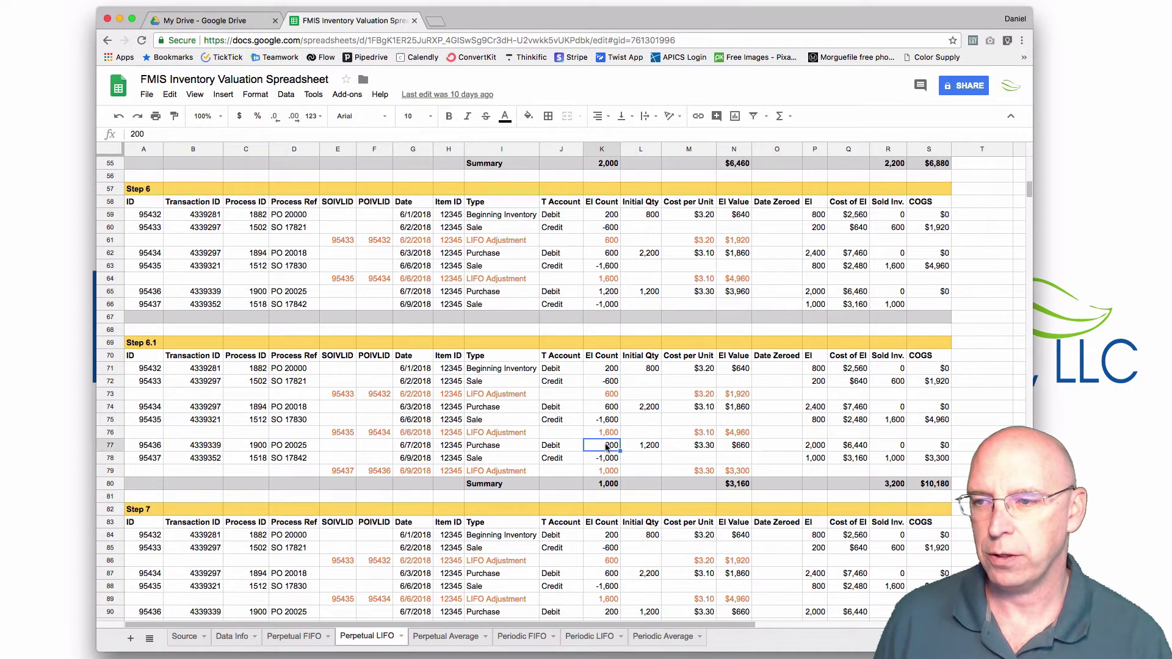
left_click(606, 484)
left_click(733, 484)
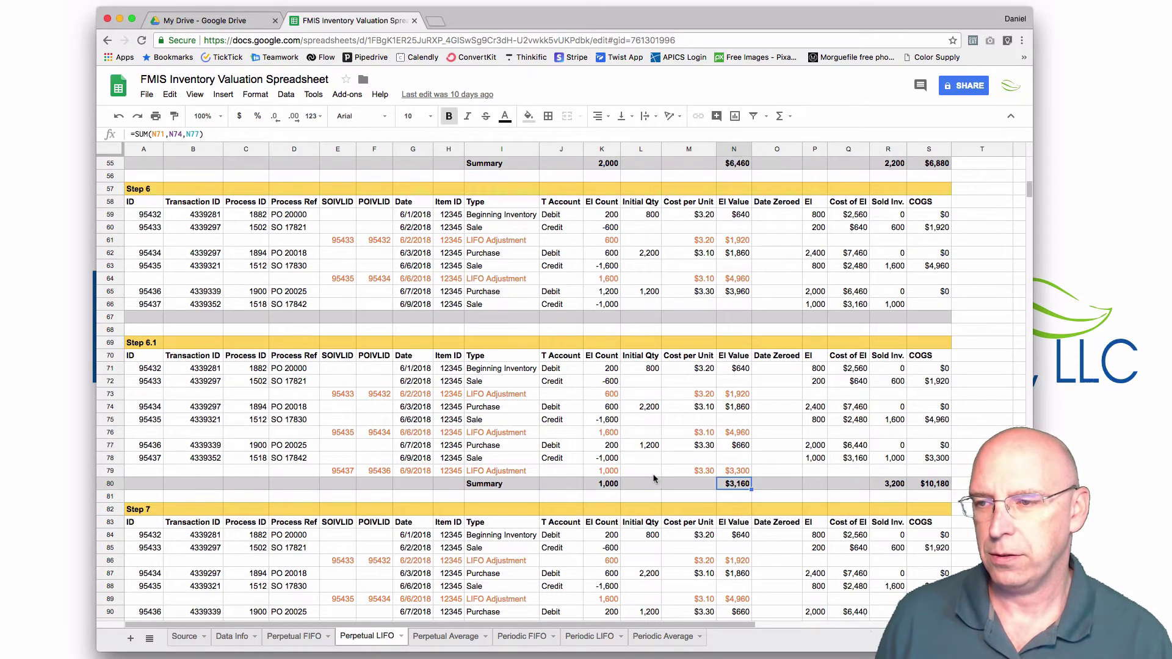
Step: Compare the Sold Inv. and COGS of Step 6.1's 6/9/2018 sale with the EI Value of its LIFO Adjustment
left_click(898, 462)
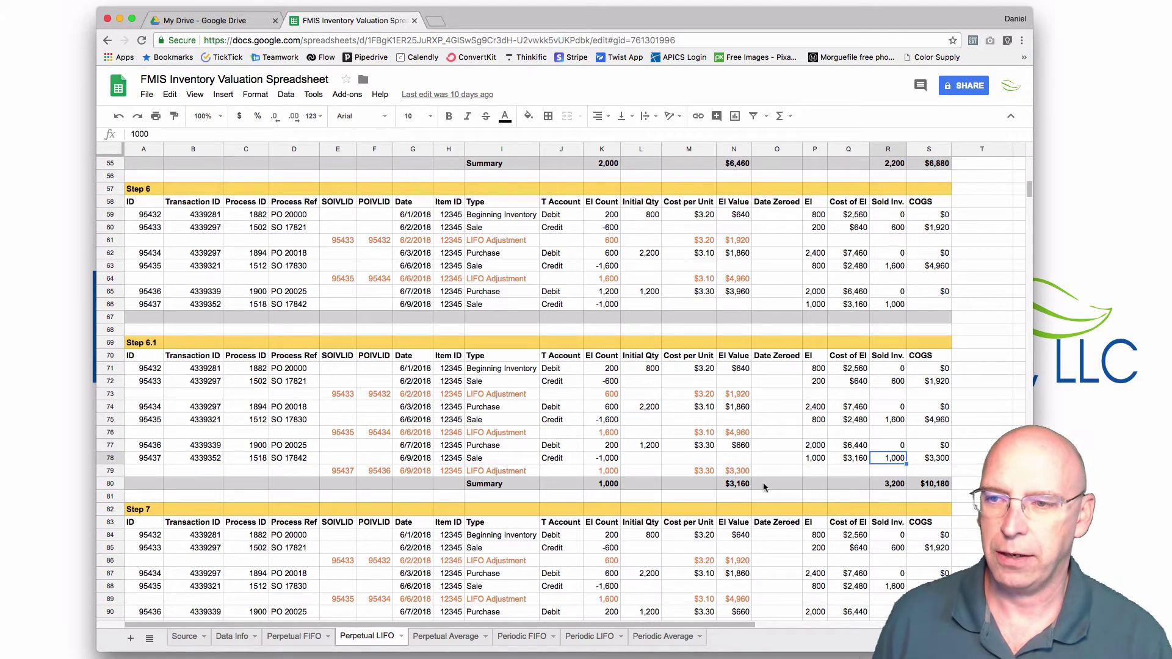
left_click(730, 472)
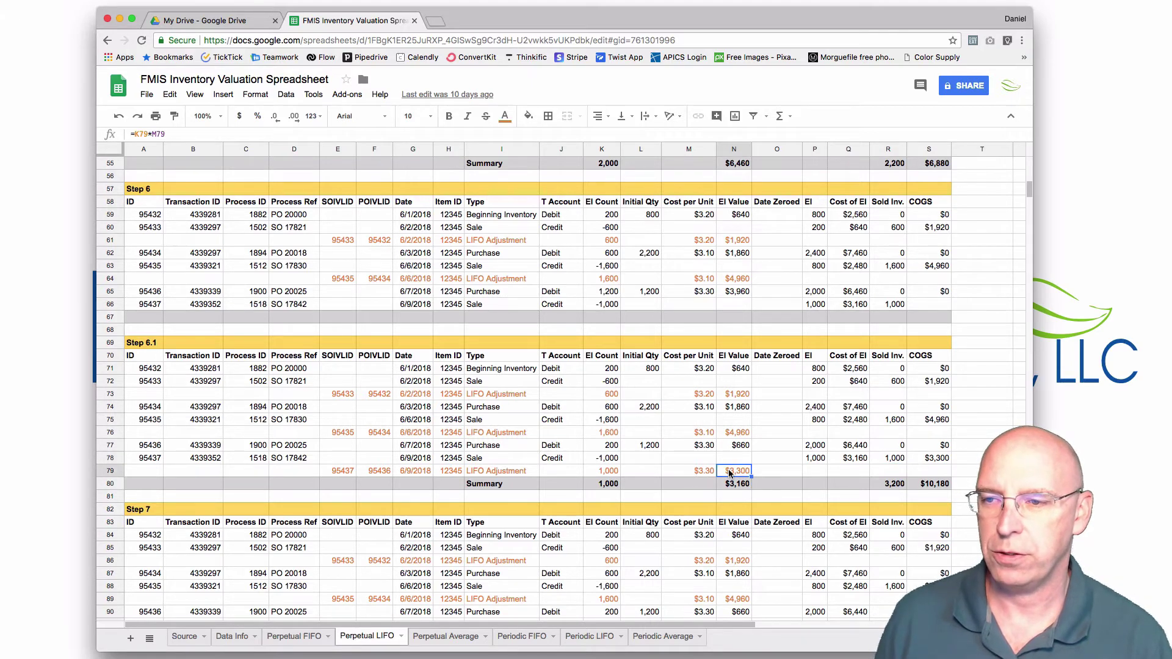
left_click(924, 458)
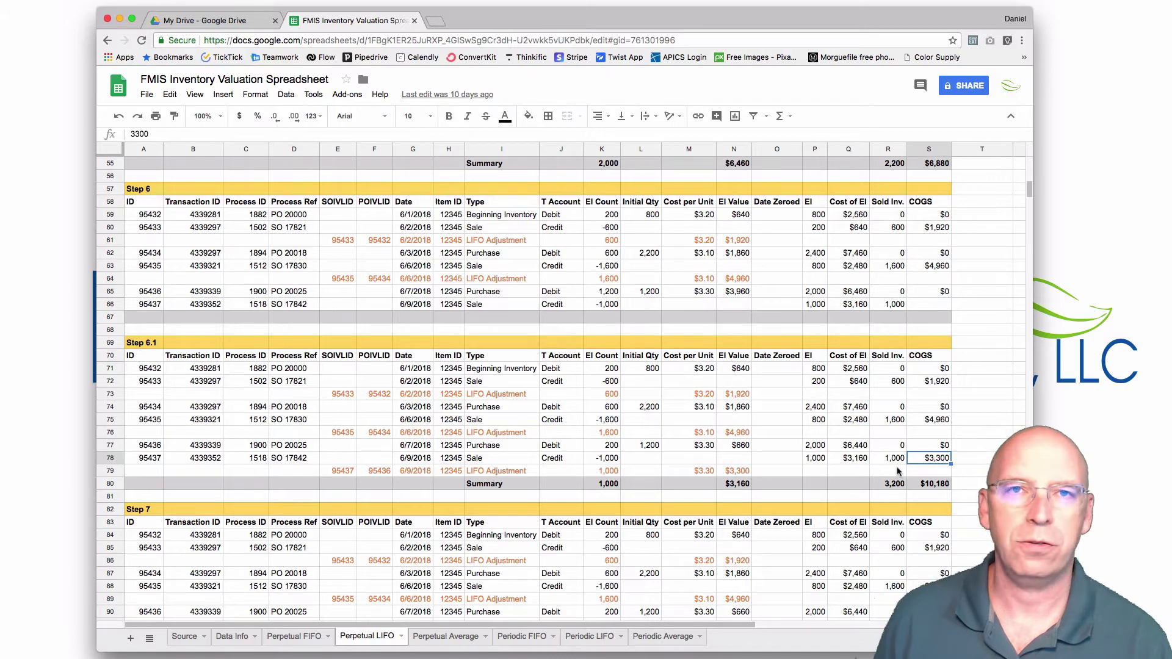
Step: Compare the EI Count of the 6/10/2018 sale in Step 7 with the remaining 6/7/2018 purchase in row 77 of Step 6.1
scroll(873, 470, "down", 4)
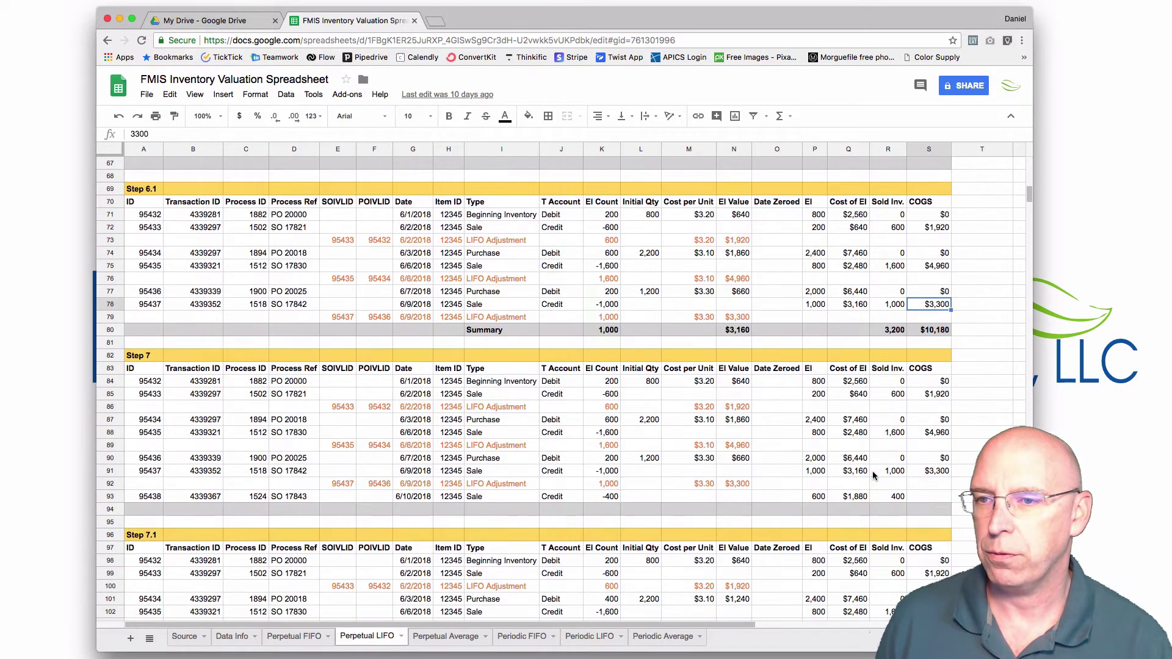
scroll(871, 471, "down", 2)
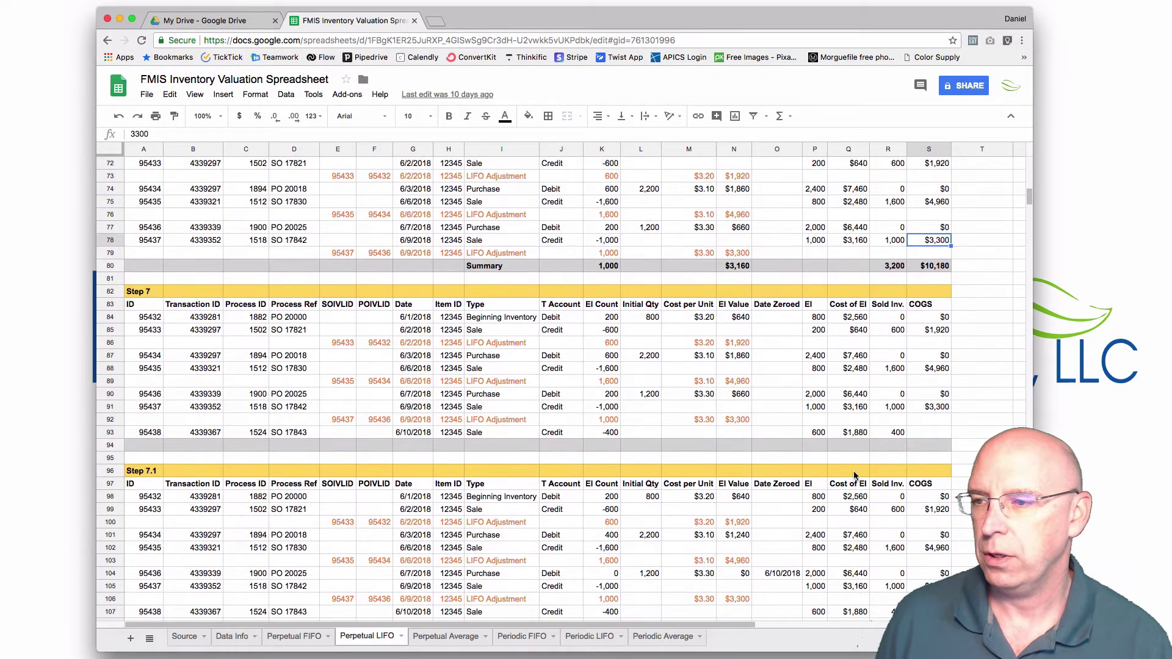
left_click(592, 432)
scroll(597, 434, "down", 3)
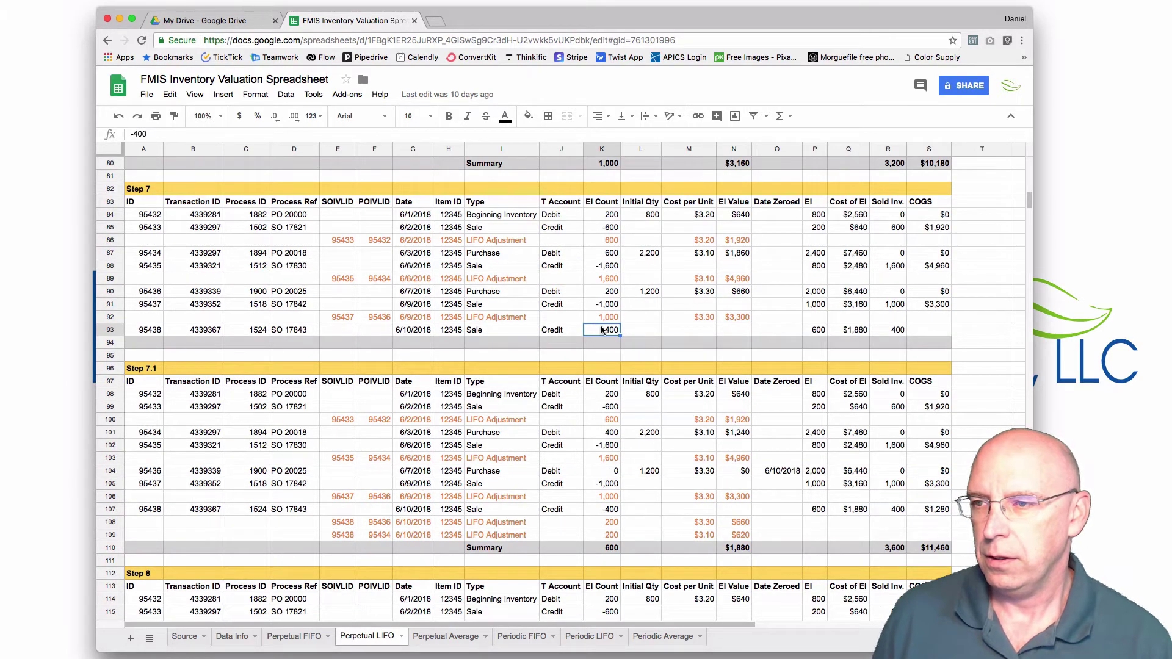
scroll(601, 299, "up", 2)
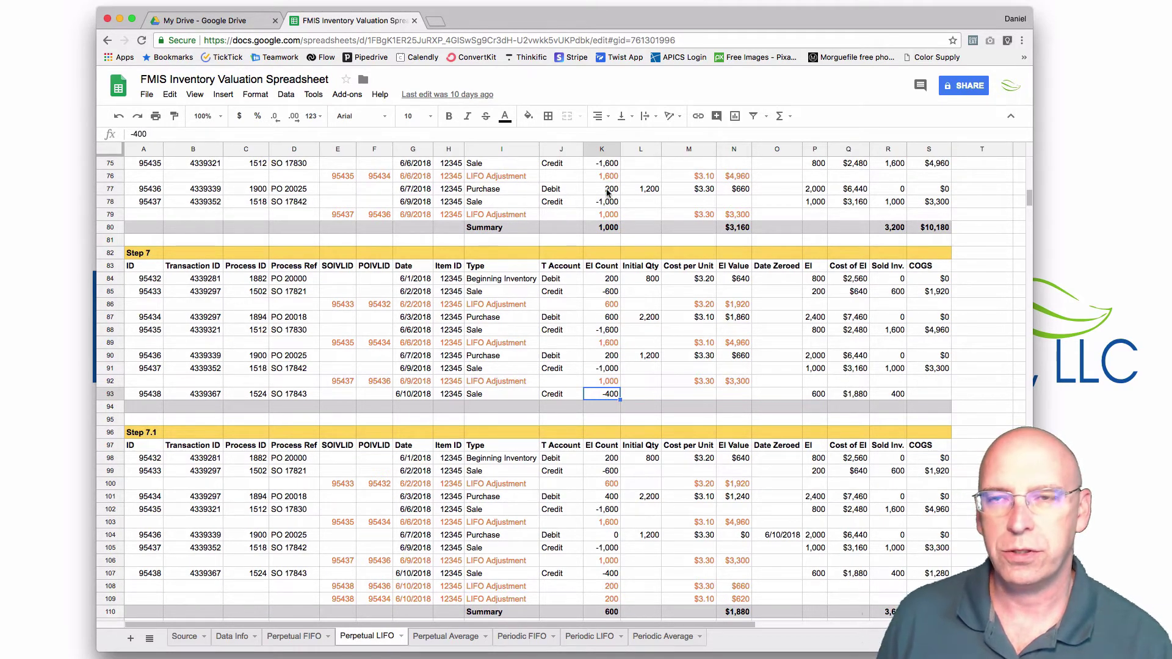
left_click(109, 188)
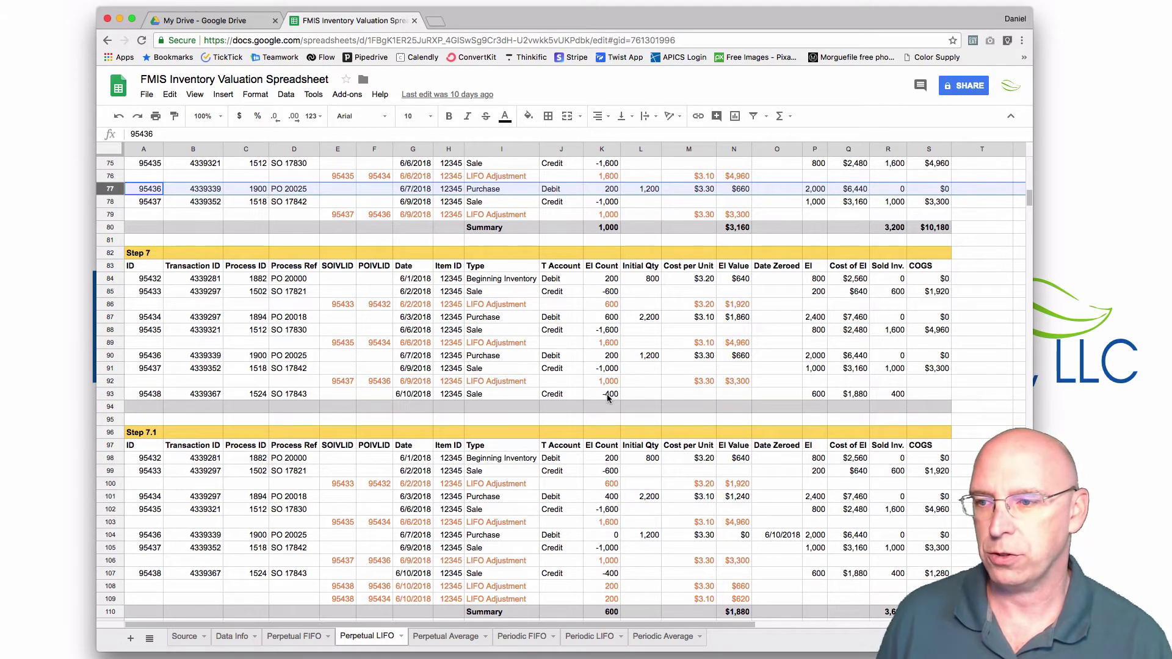
Step: Trace the SOIVLID of both 6/10/2018 LIFO Adjustments in Step 7.1 to the sale in row 107
scroll(606, 394, "down", 3)
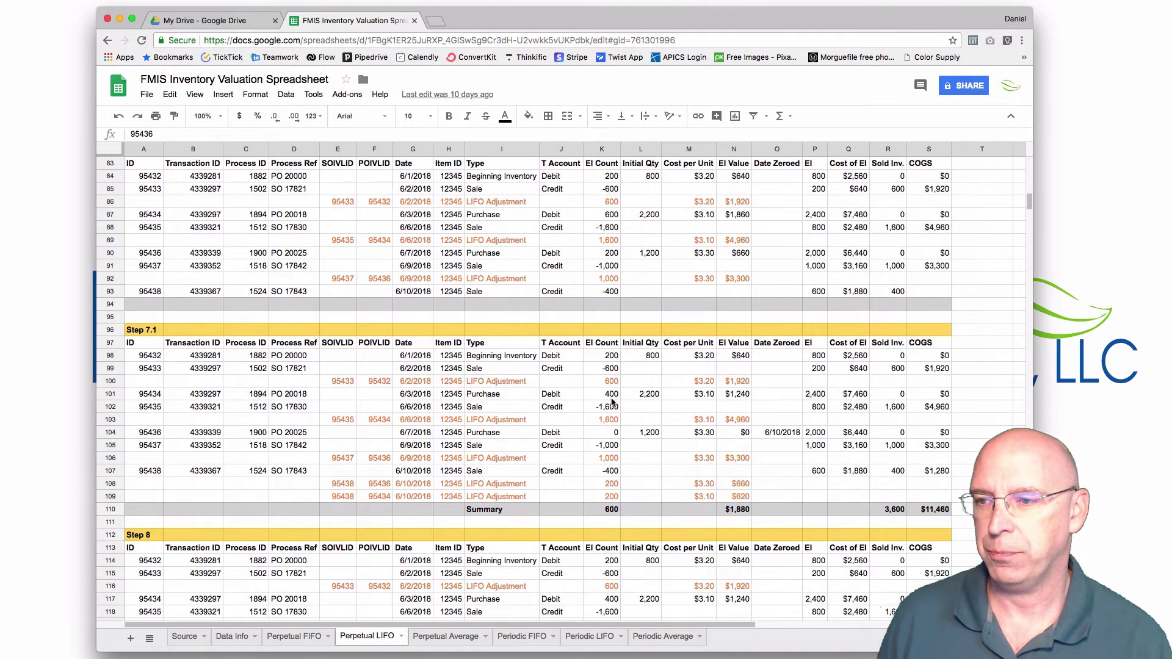
left_click(339, 486)
left_click(349, 499)
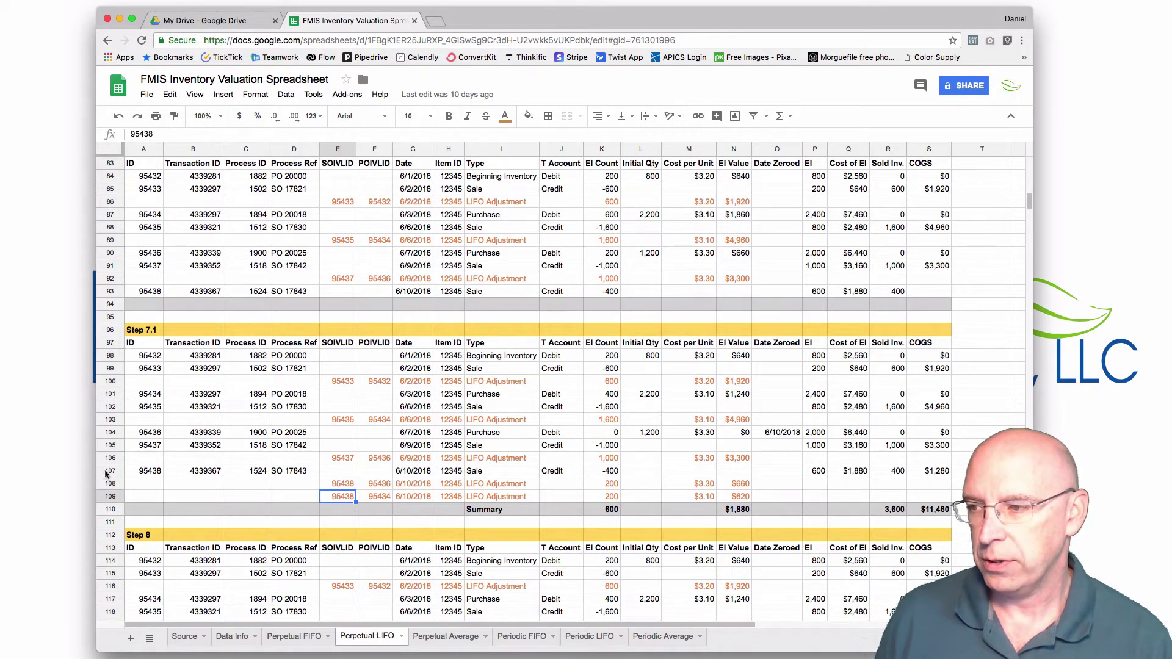
left_click(145, 473)
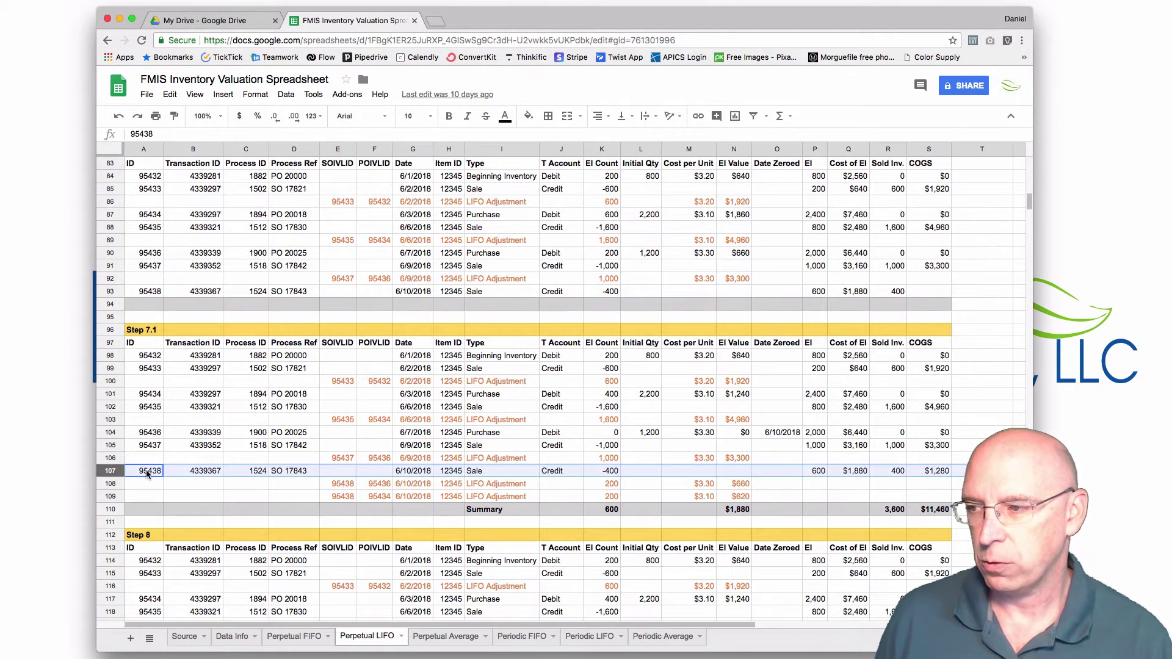
left_click(343, 485)
left_click(345, 497)
left_click(343, 488)
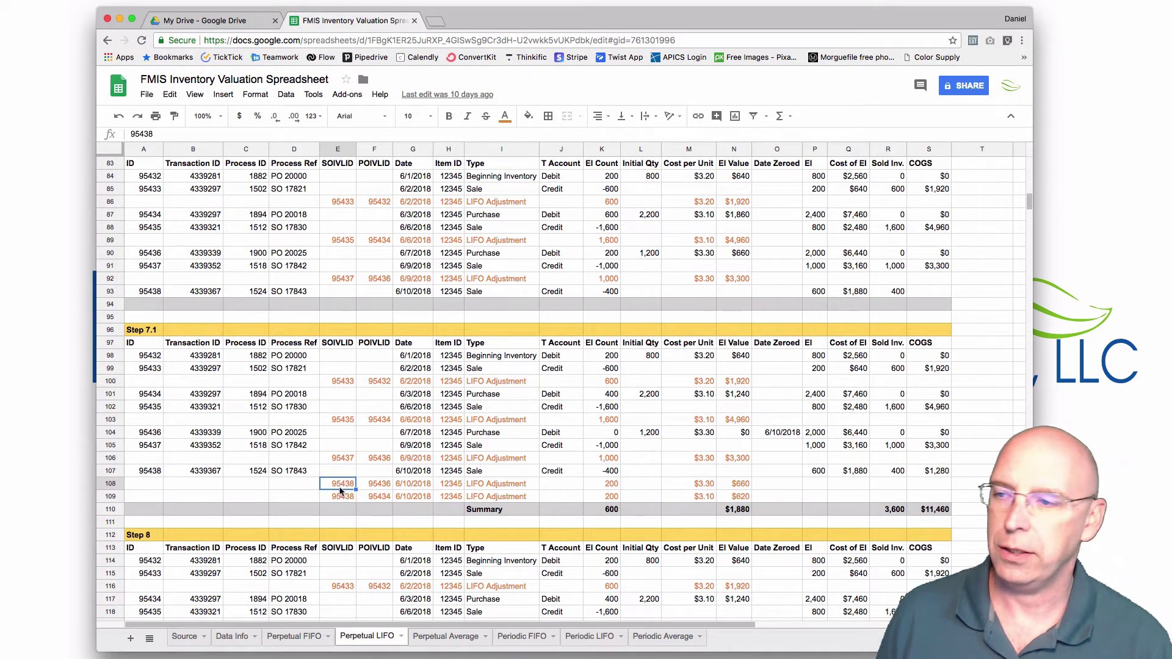
left_click(150, 473)
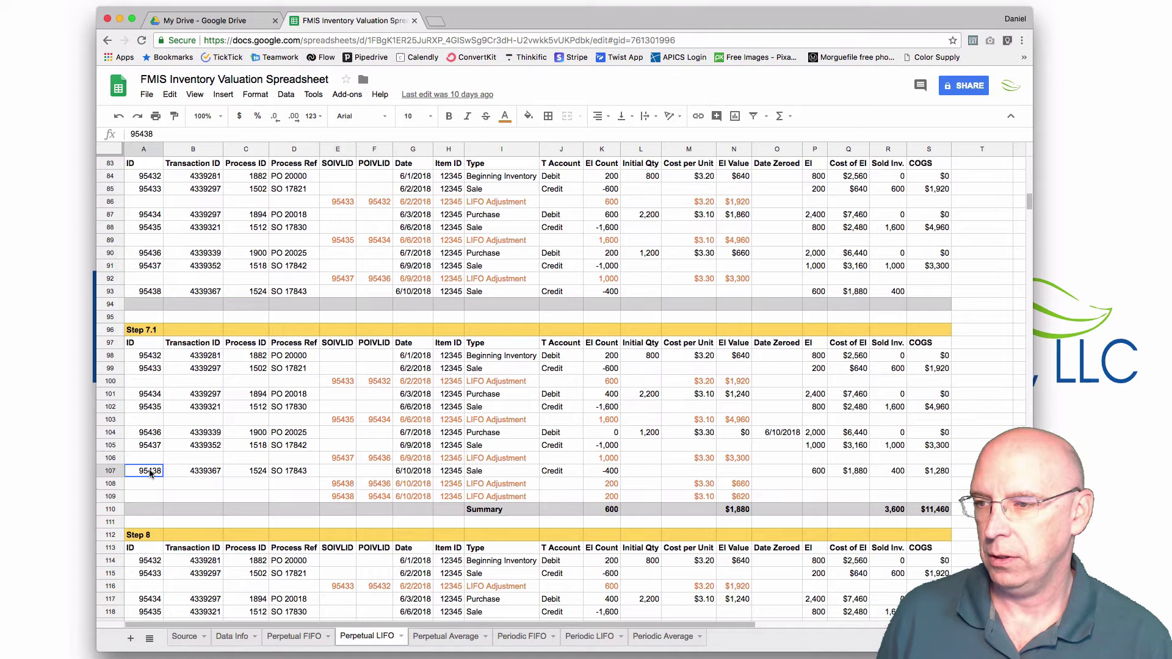
left_click(111, 471)
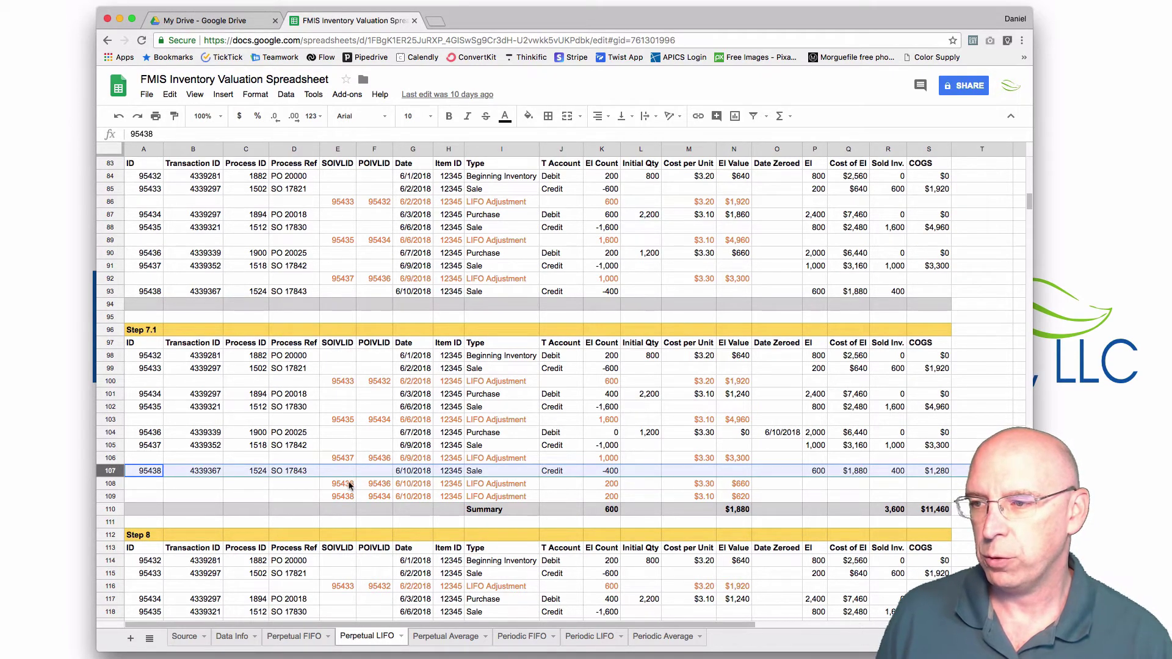
Step: Trace the POIVLID of the row 108 LIFO Adjustment to the 6/7/2018 purchase in Steps 7.1 and 7
left_click(369, 487)
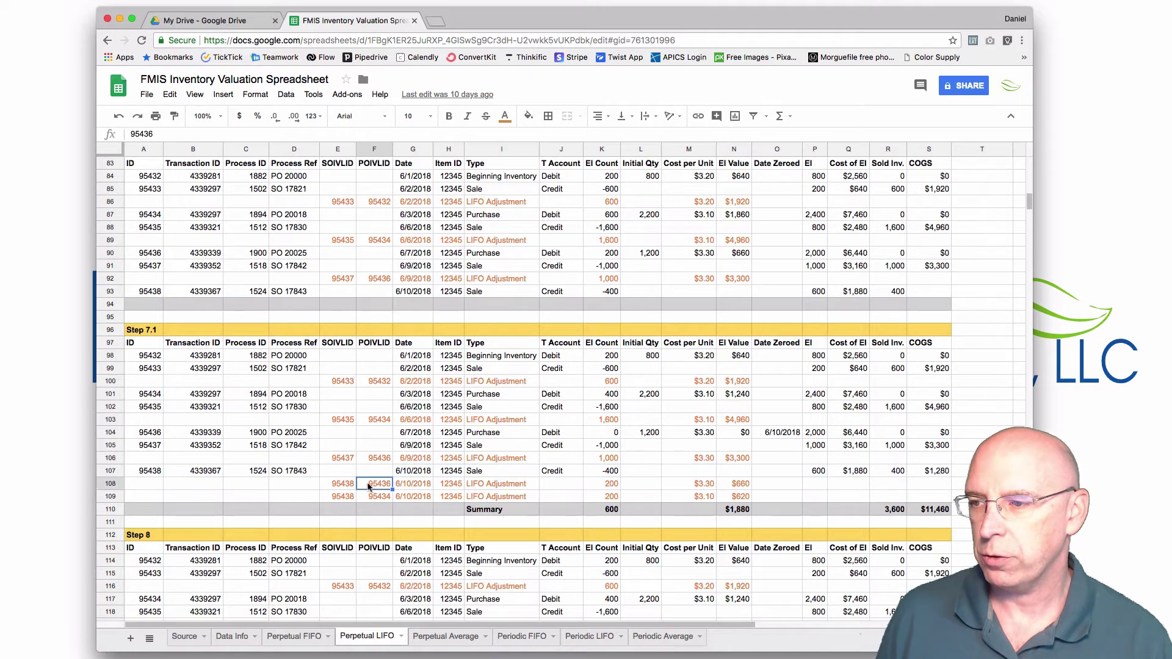
left_click(139, 434)
left_click(121, 435)
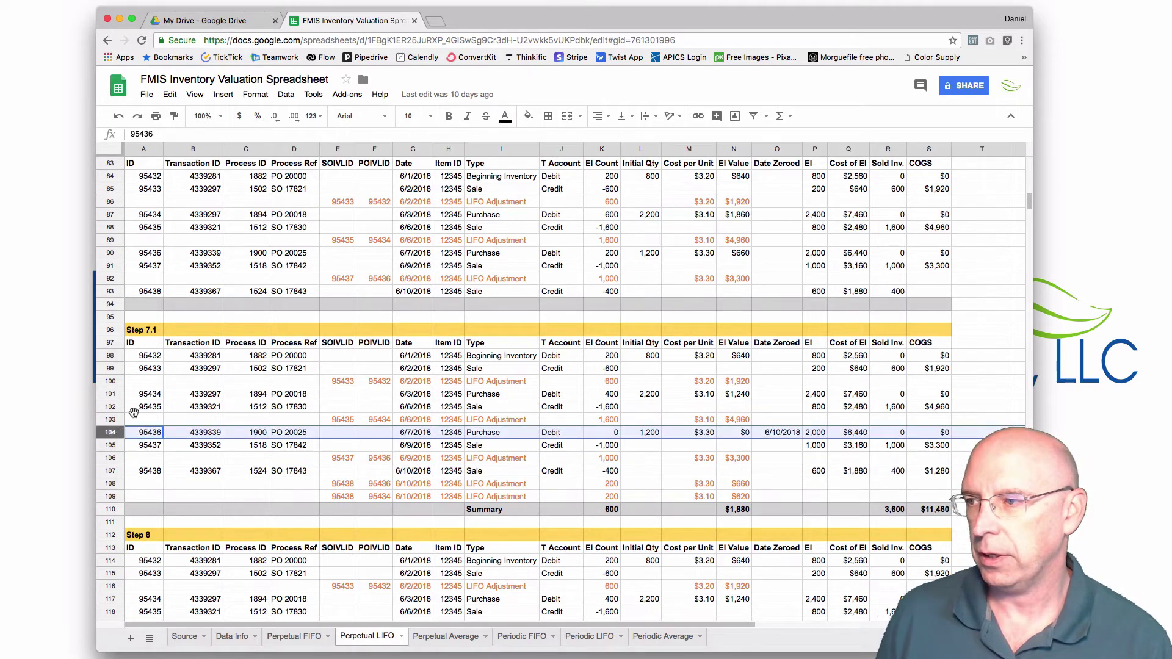
left_click(115, 253)
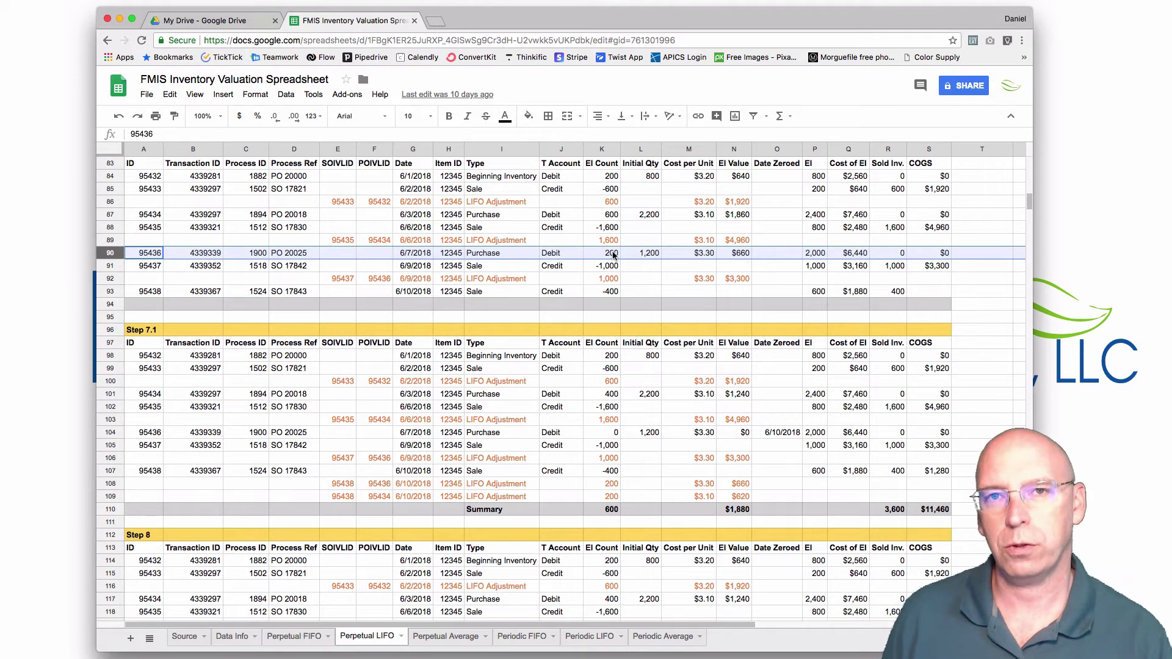
Step: Compare the row 108 LIFO Adjustment's EI Count with the 6/7/2018 purchase in Step 7, and check the adjustment's Cost per Unit and EI Value
left_click(620, 488)
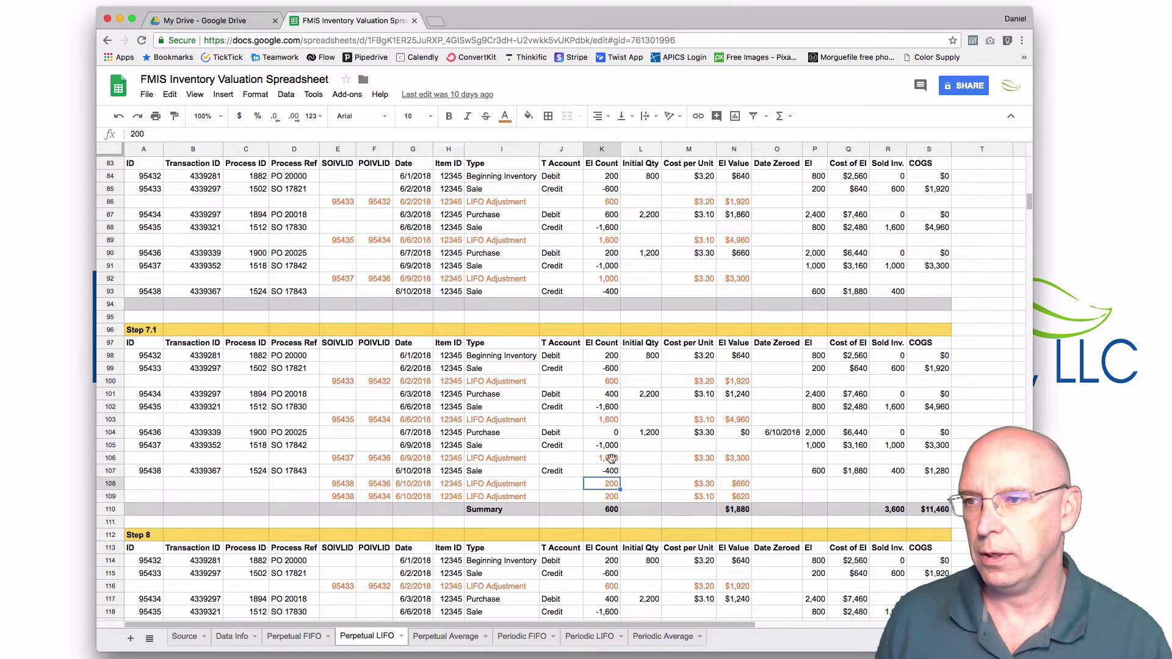
left_click(121, 253)
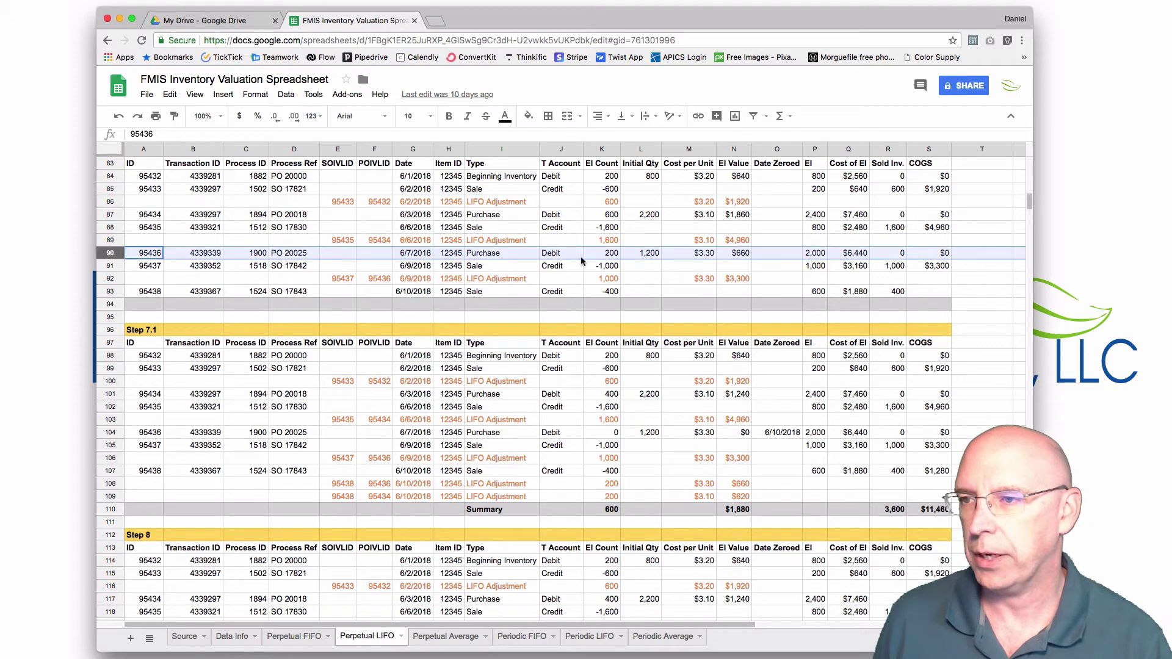
left_click(614, 485)
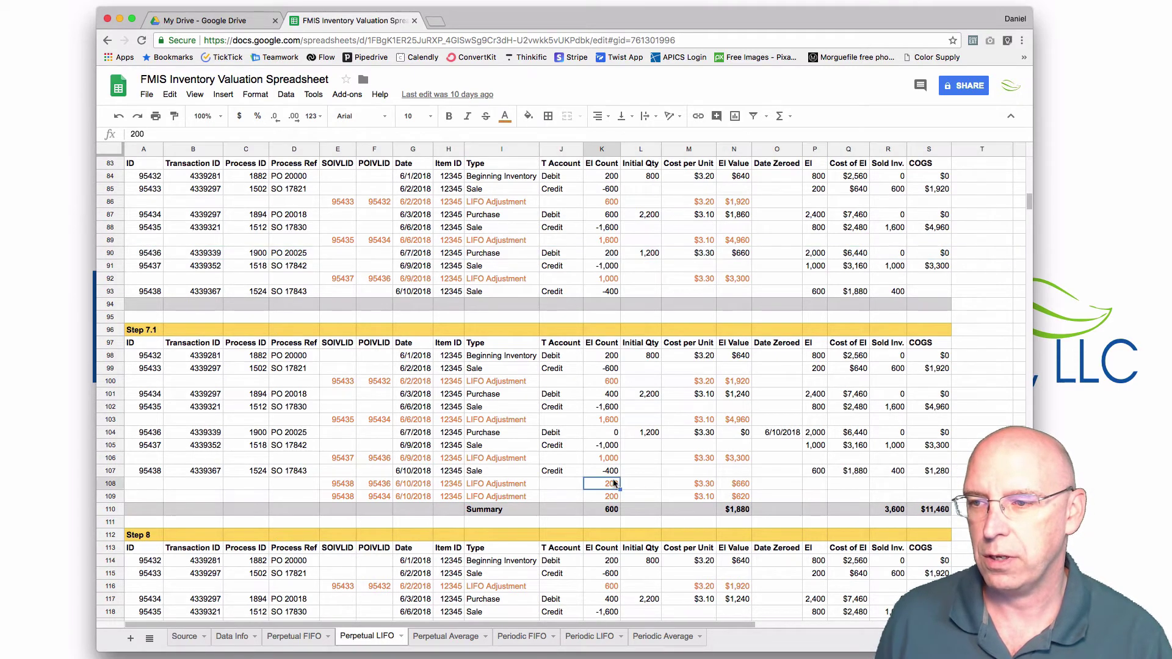
left_click(700, 483)
left_click(733, 487)
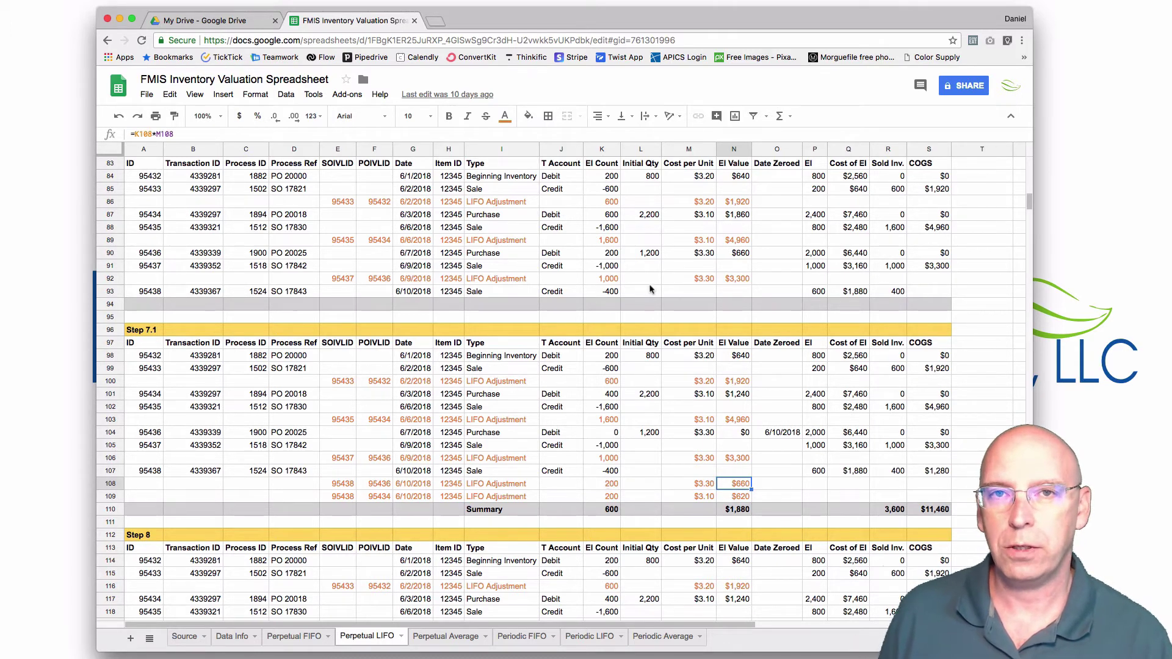
Step: Trace the POIVLID of the row 109 LIFO Adjustment to the 6/3/2018 purchase in Steps 7 and 7.1
left_click(606, 255)
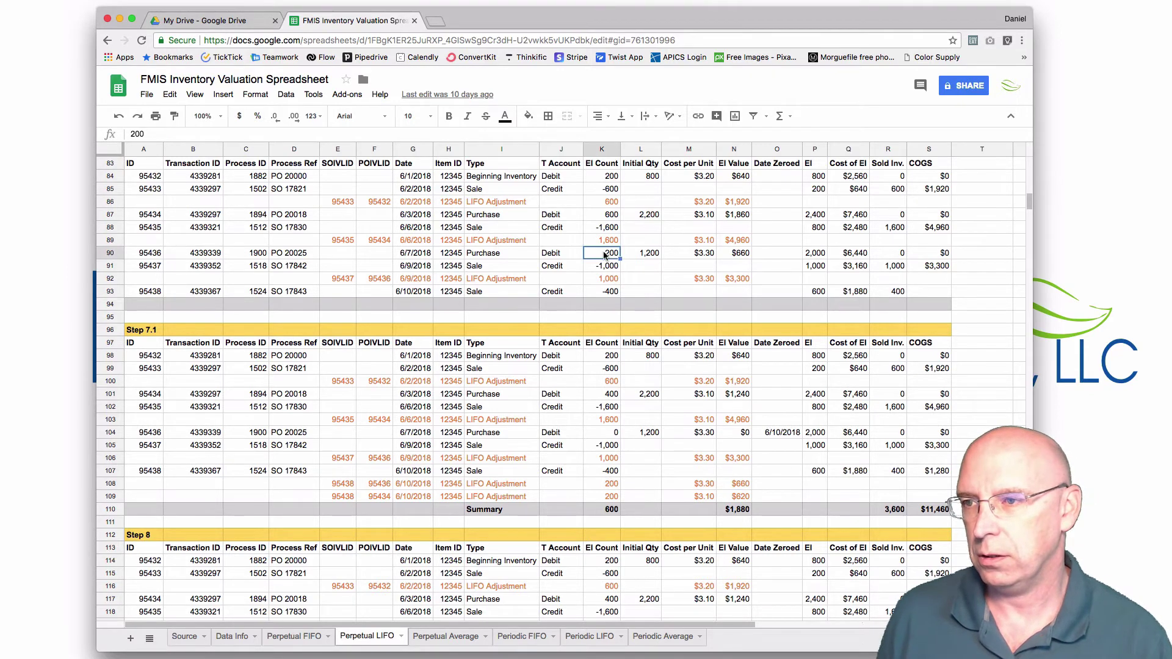
left_click(560, 216)
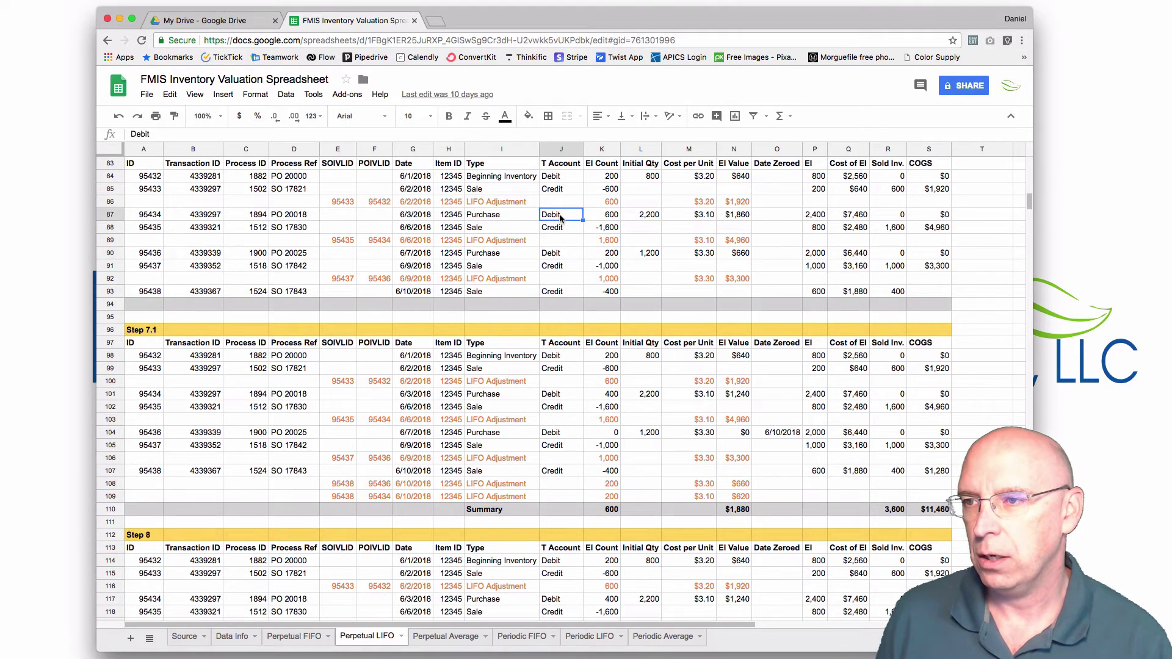
left_click(110, 215)
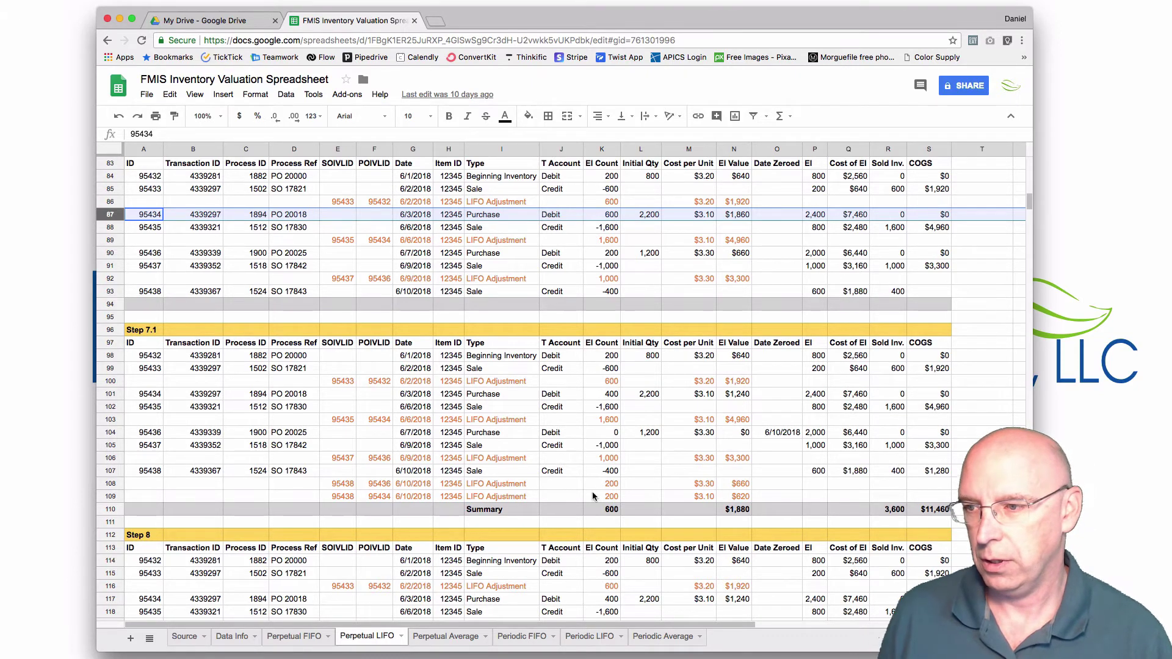
left_click(370, 496)
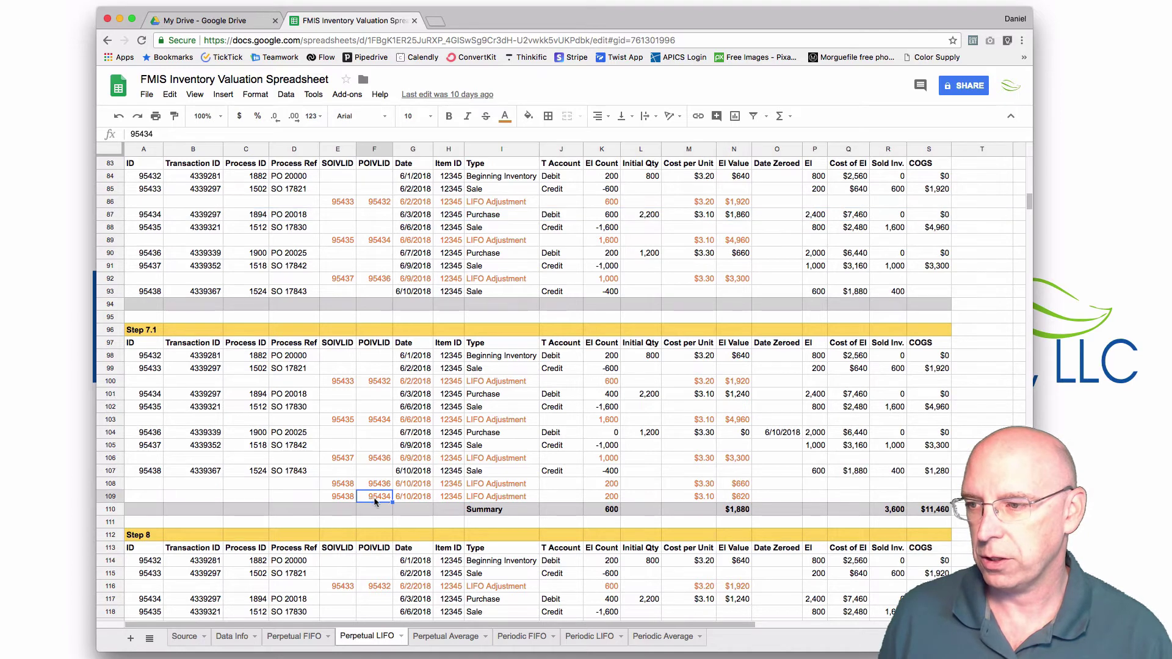
left_click(111, 393)
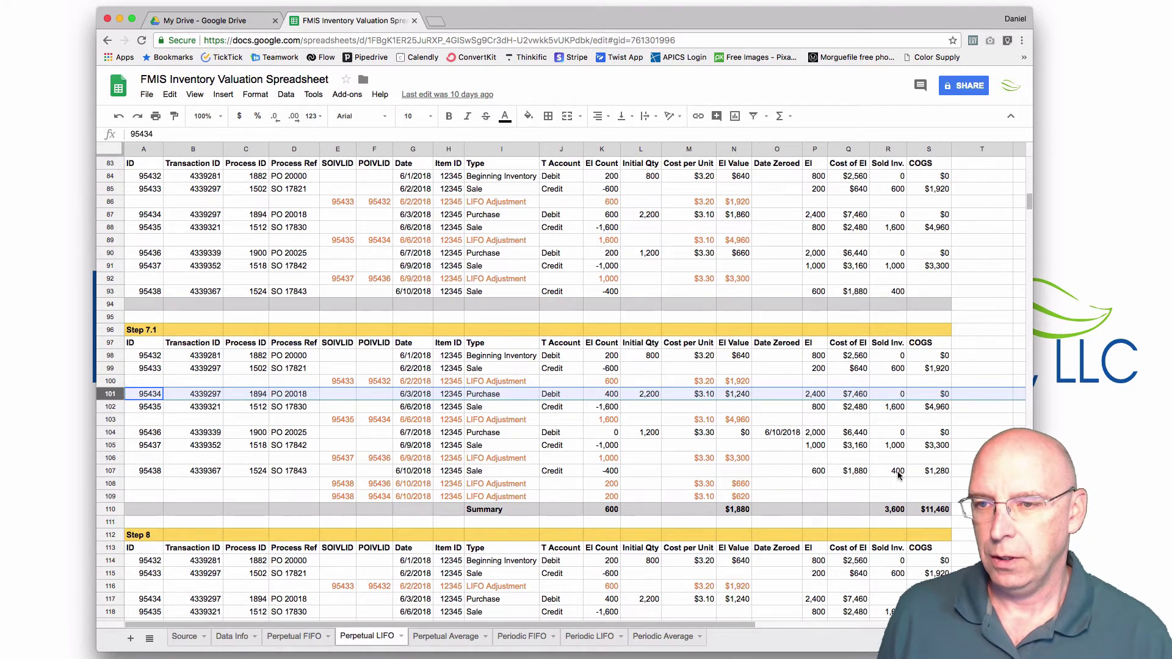
Step: Compare the COGS of Step 7.1's 6/10/2018 sale with the EI Values and unit costs of its two LIFO Adjustments
left_click(931, 472)
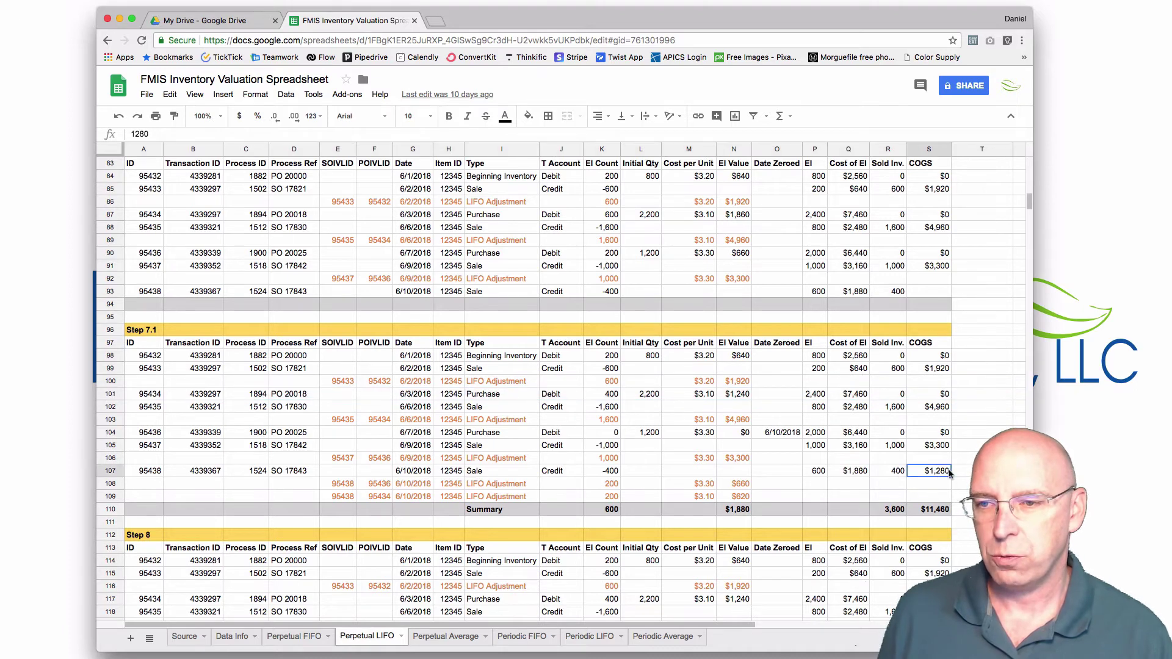
left_click(742, 485)
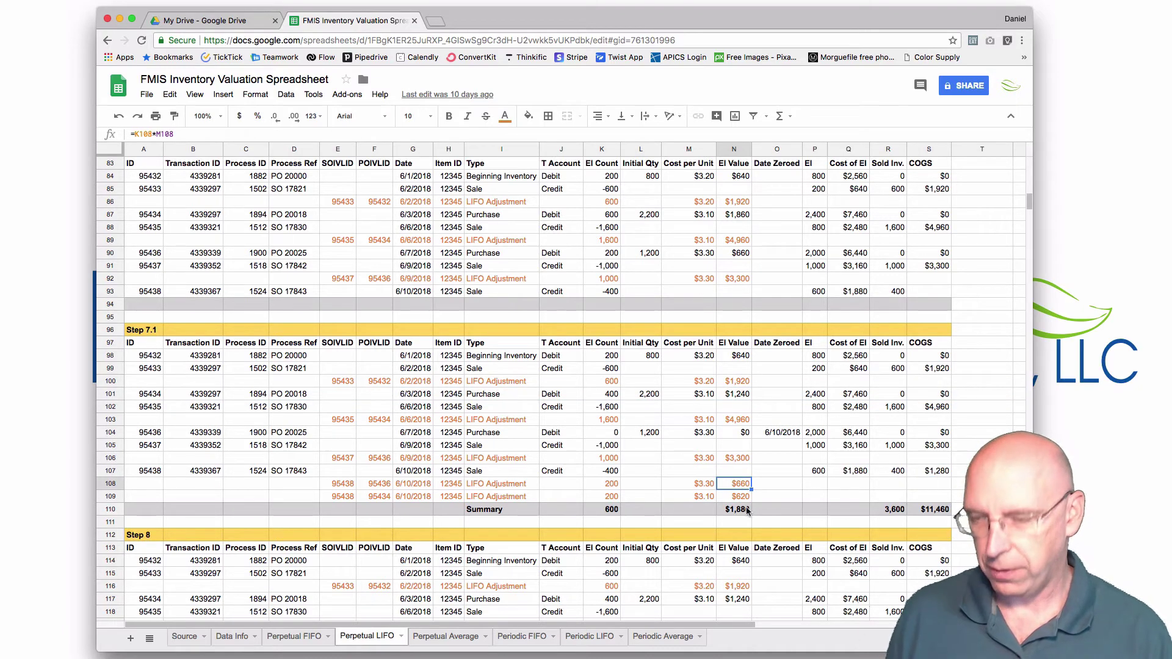
left_click(744, 497, "shift")
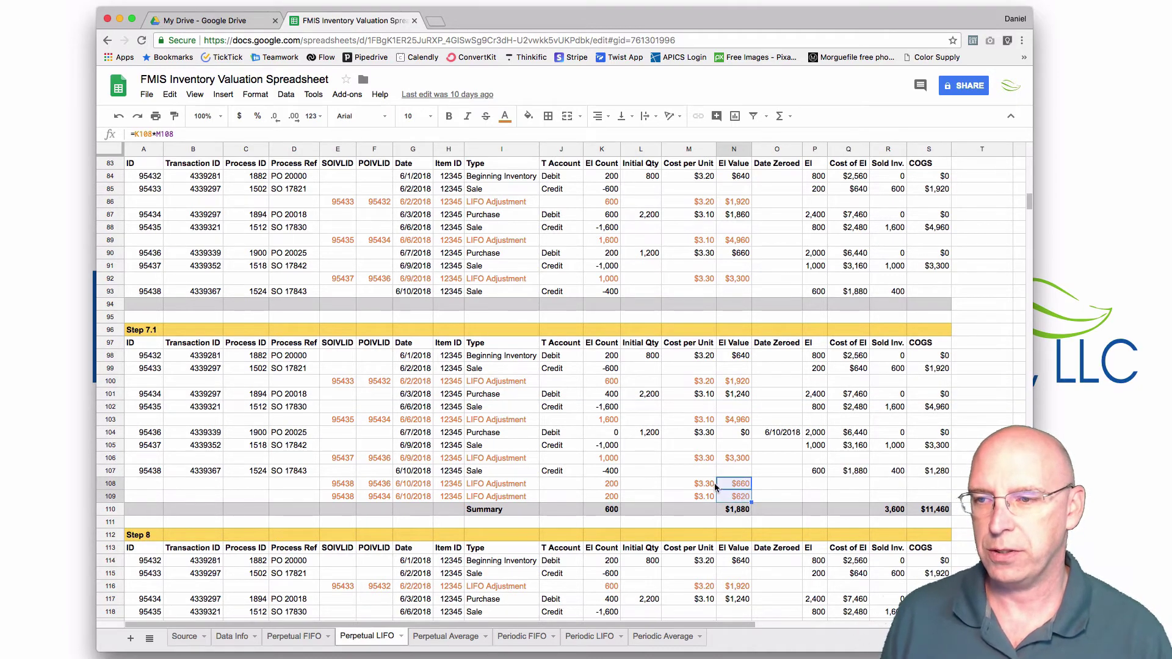
left_click_drag(711, 485, 712, 498)
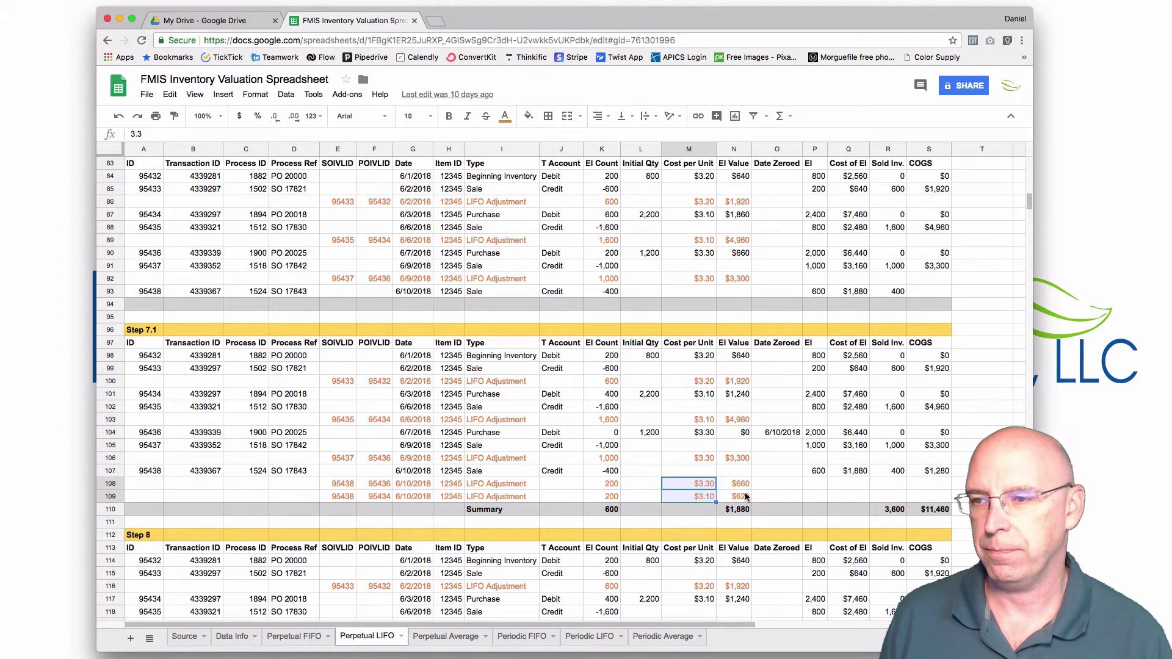
Step: Check the EI Count of Step 8's 6/15/2018 purchase and the summary EI Count and EI Value
scroll(745, 492, "down", 5)
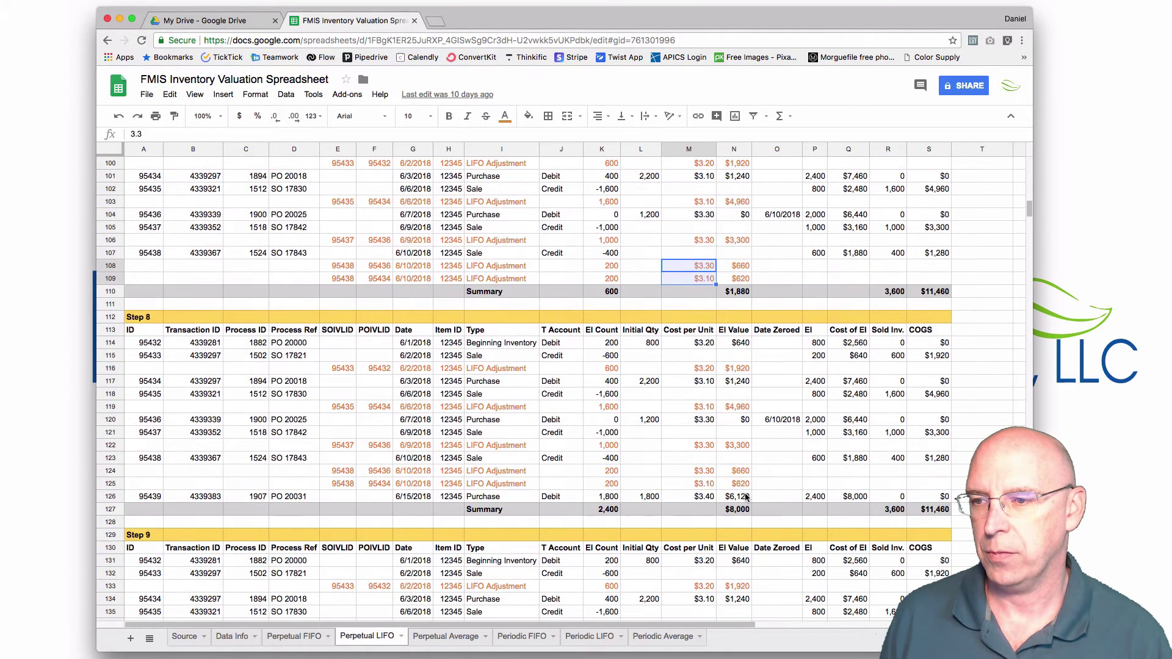
left_click(607, 498)
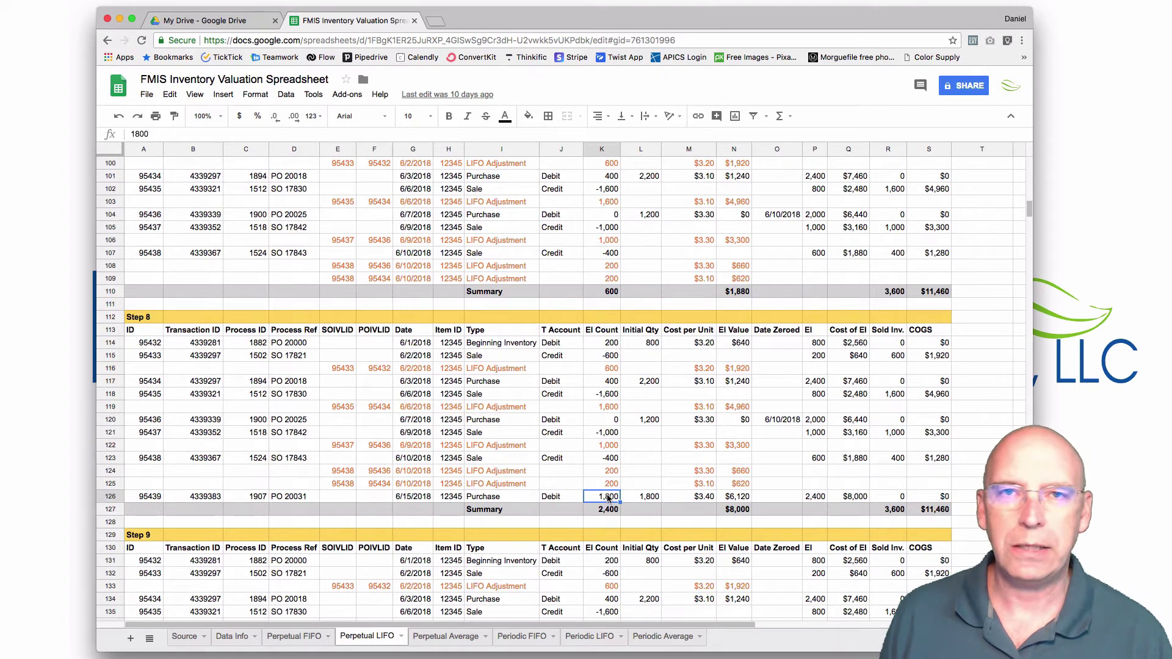
left_click(614, 511)
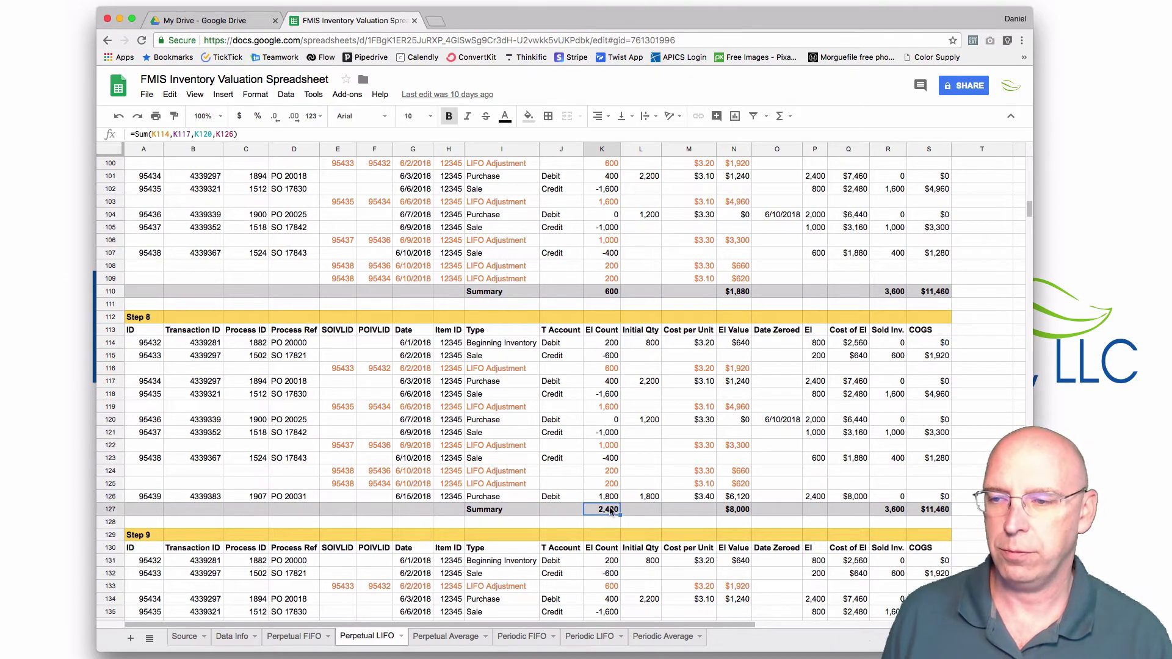
left_click(742, 511)
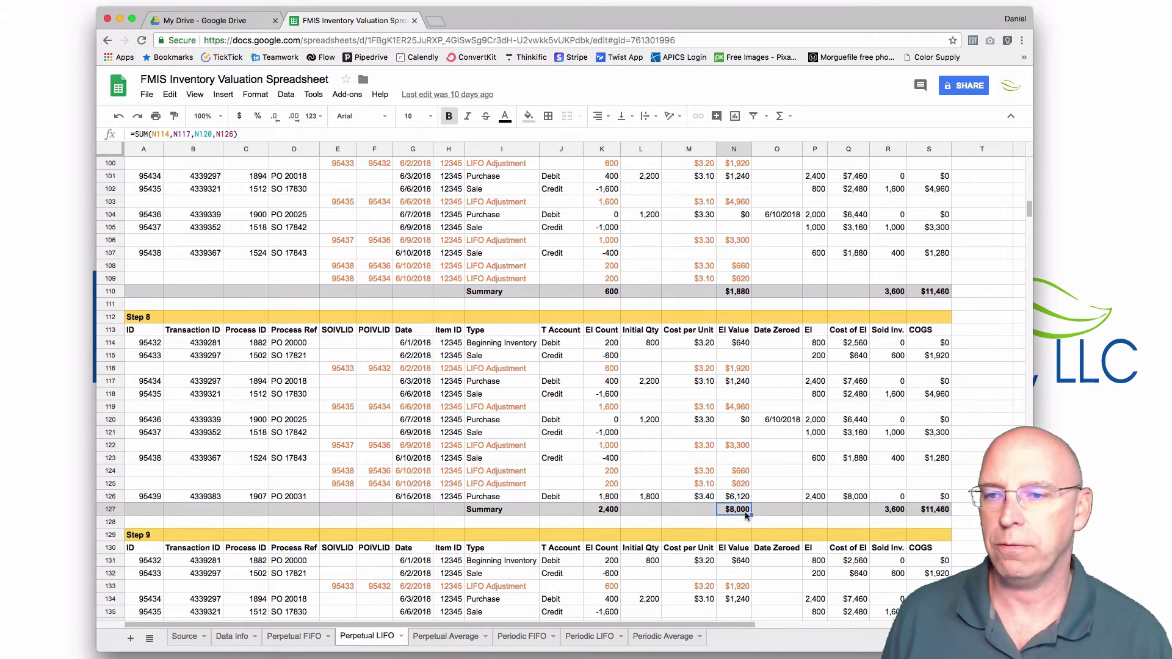
Step: Compare the EI Count of Step 9's 6/18/2018 sale with that of its LIFO Adjustment in Step 9.1
scroll(747, 515, "down", 10)
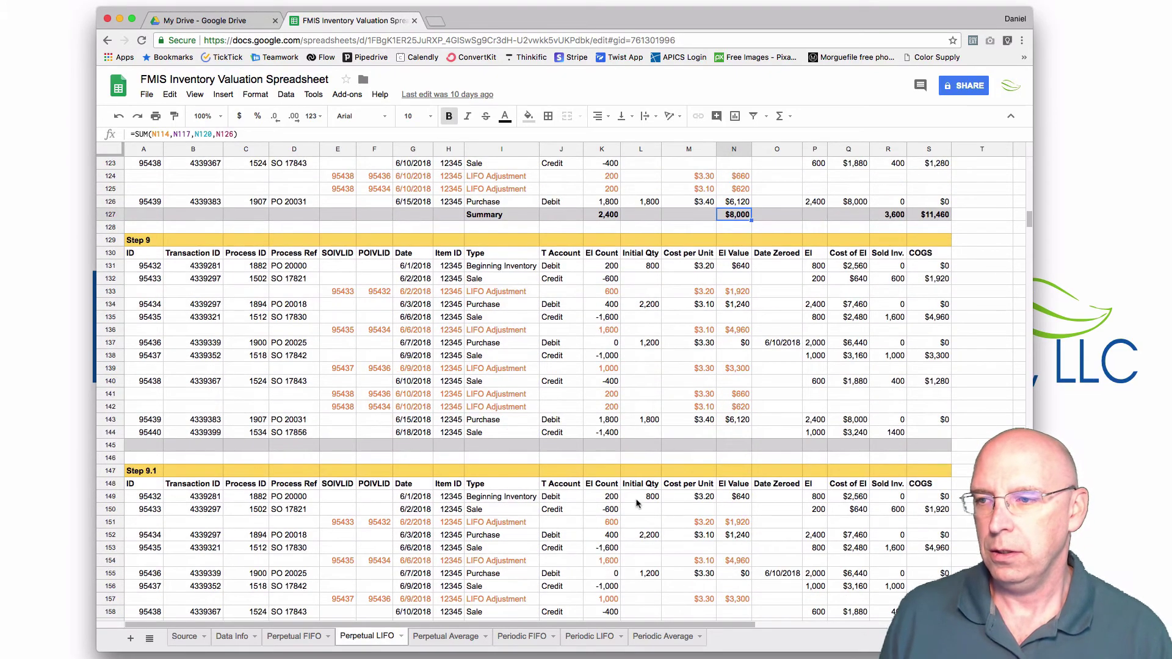
left_click(604, 435)
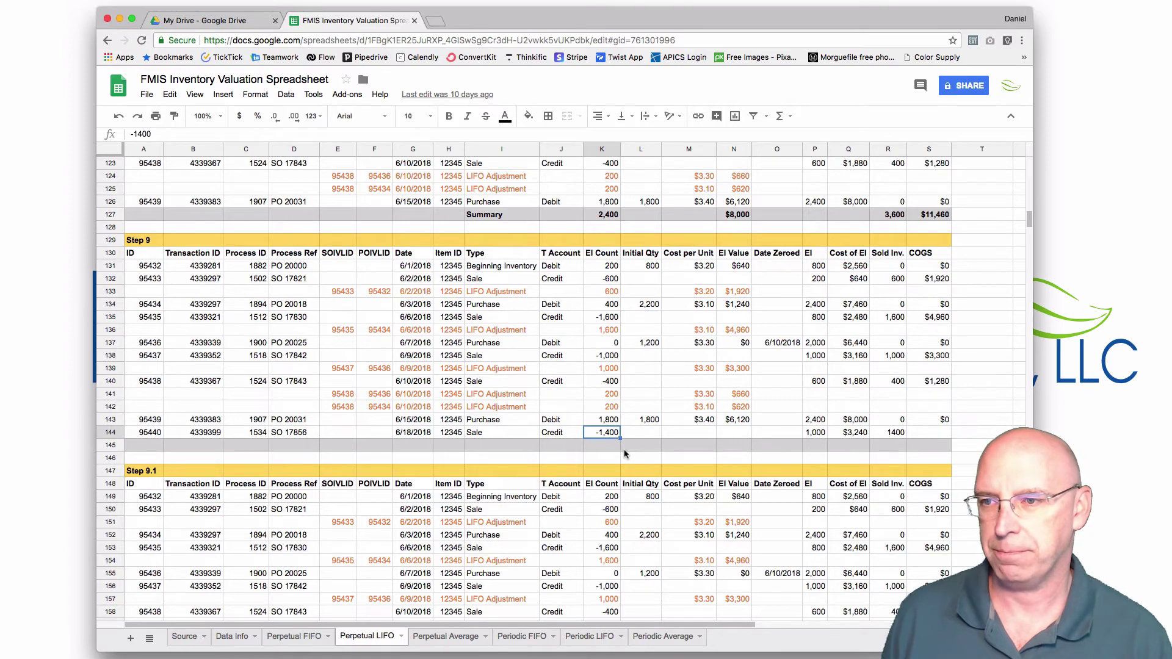
scroll(625, 453, "down", 3)
scroll(624, 454, "down", 3)
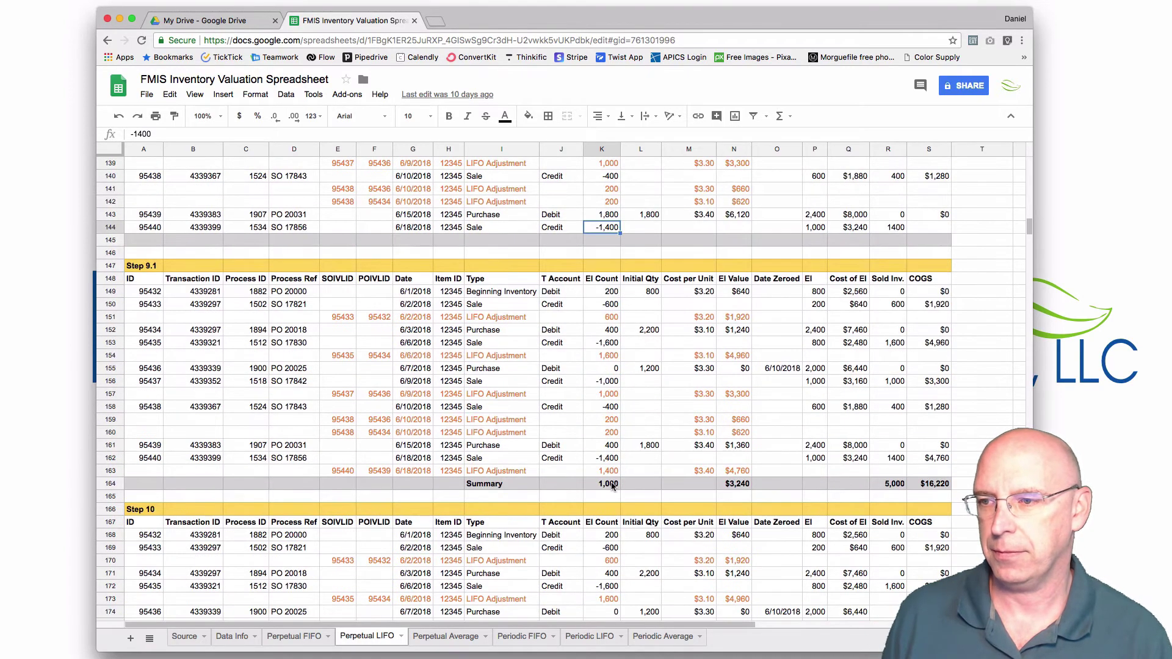
left_click(610, 472)
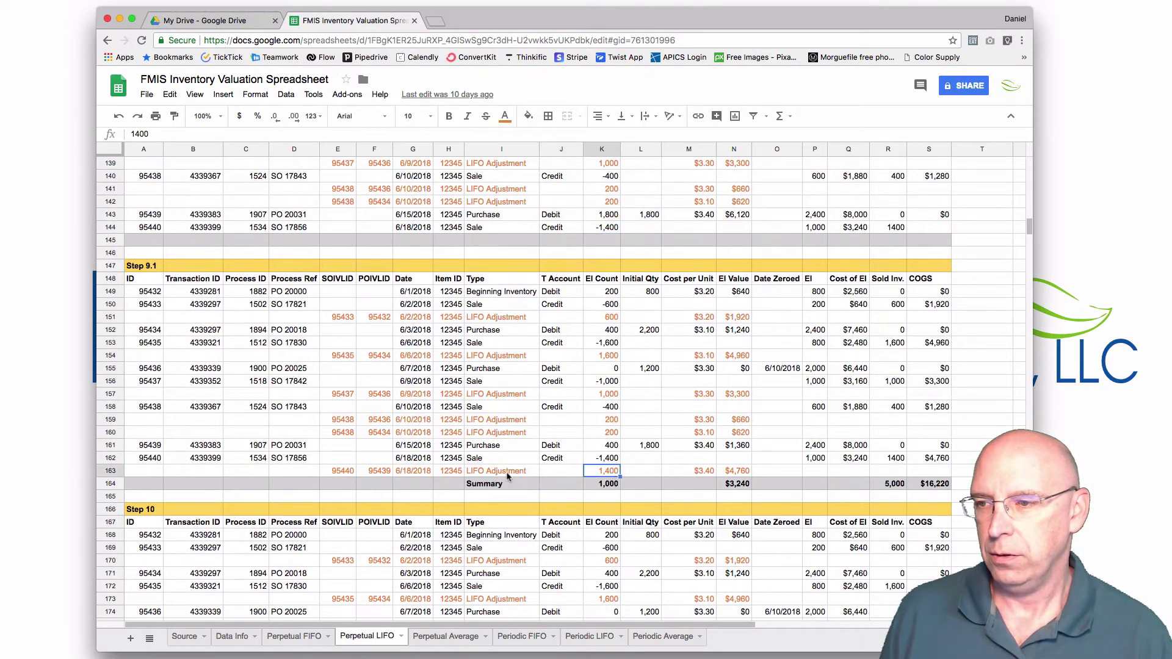
Step: Trace the SOIVLID of Step 9.1's 6/18/2018 LIFO Adjustment to the sale in row 162
left_click(348, 471)
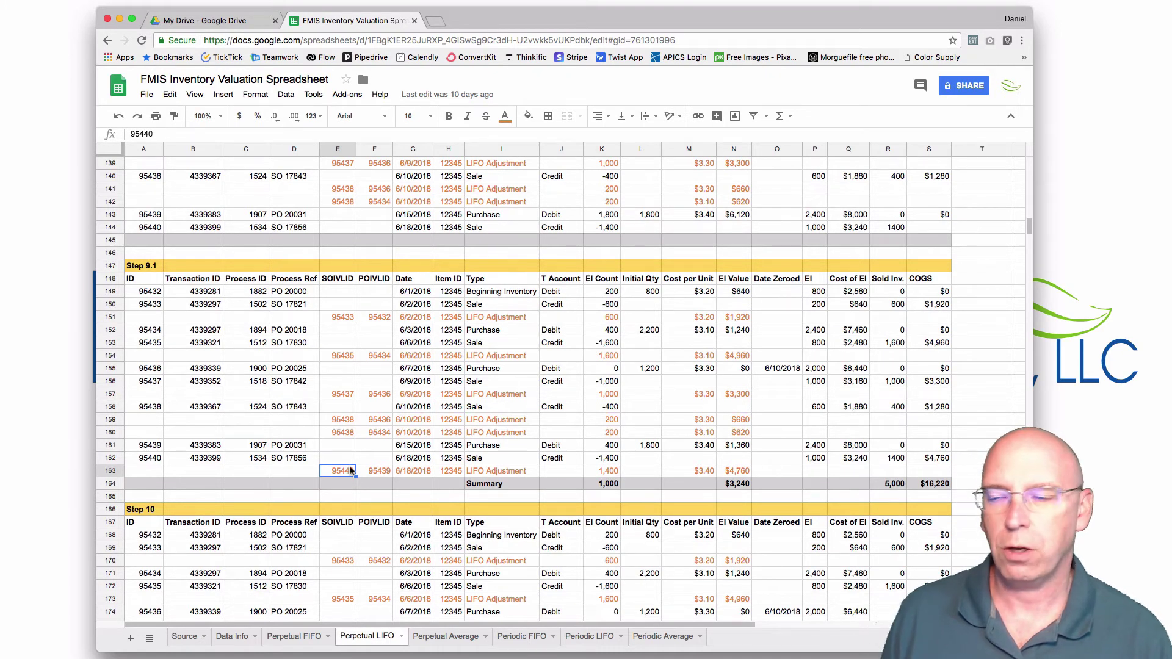
left_click(151, 459)
left_click(113, 458)
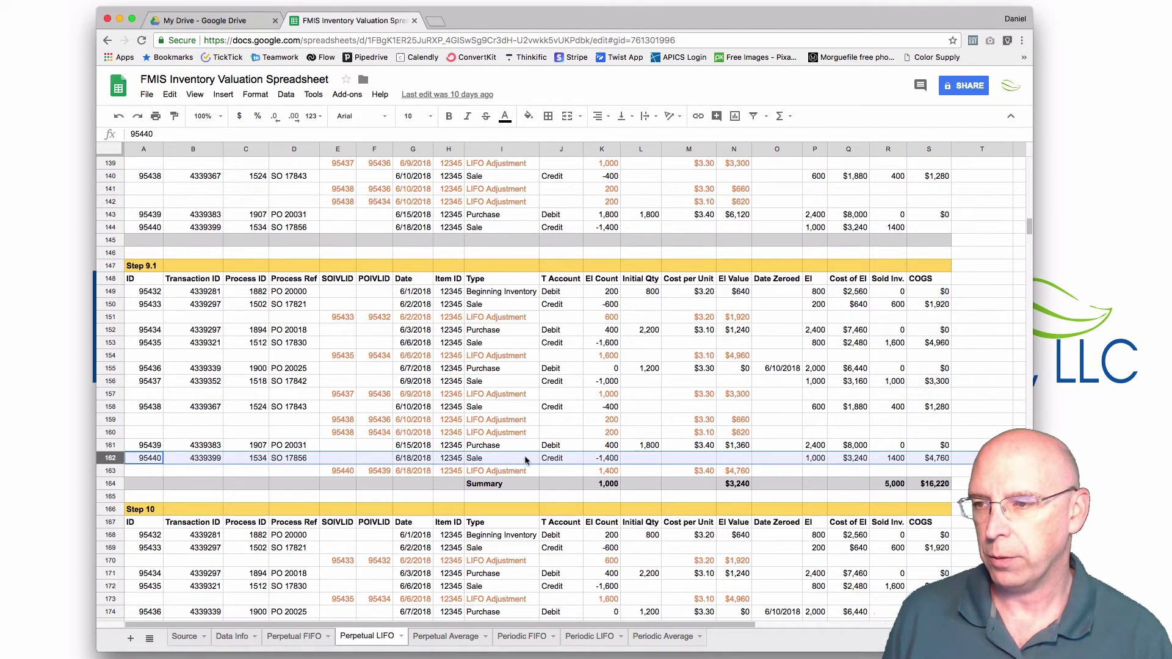
Step: Compare the EI Count of the 6/15/2018 purchase between Steps 9 and 9.1
left_click(113, 446)
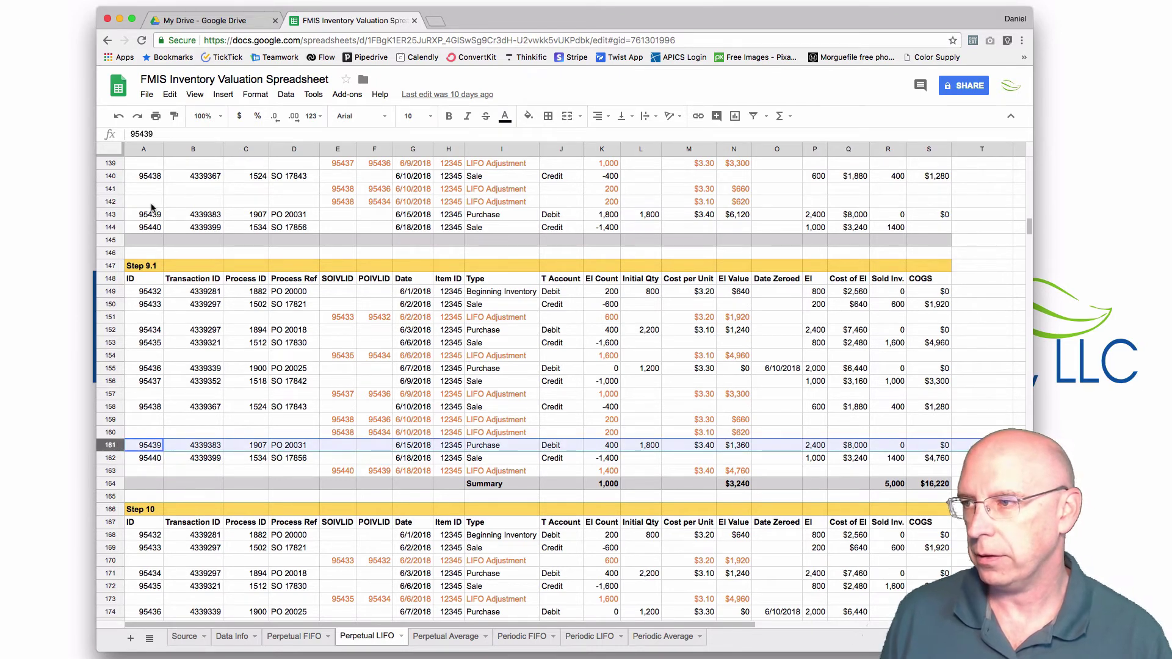
left_click(113, 215)
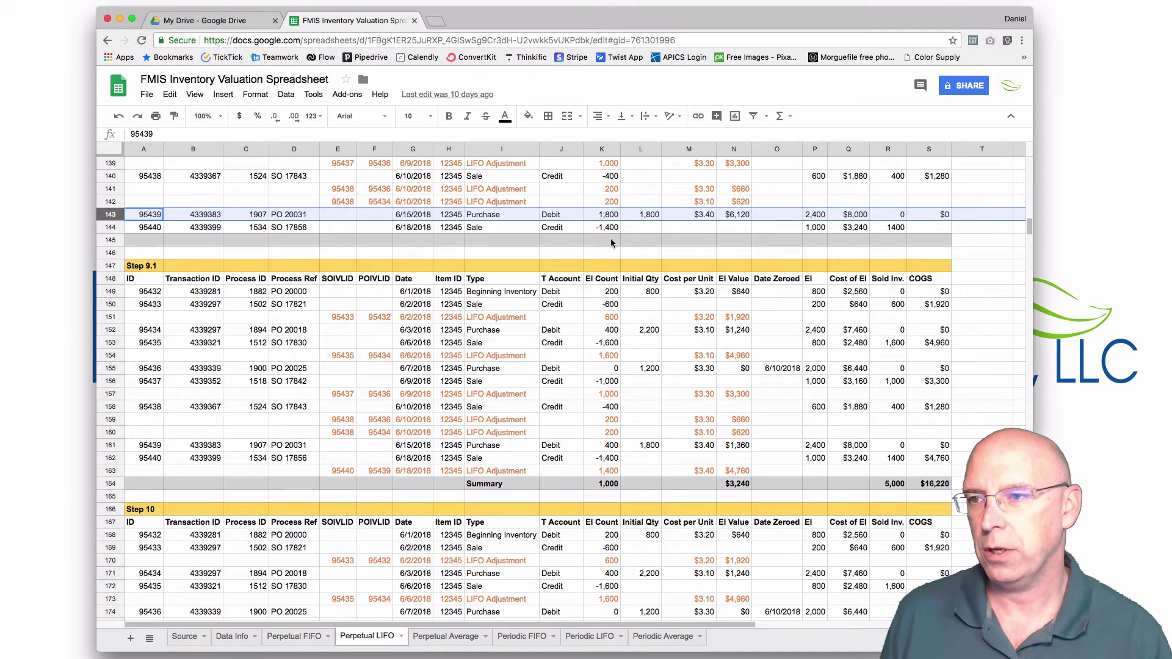
left_click(603, 448)
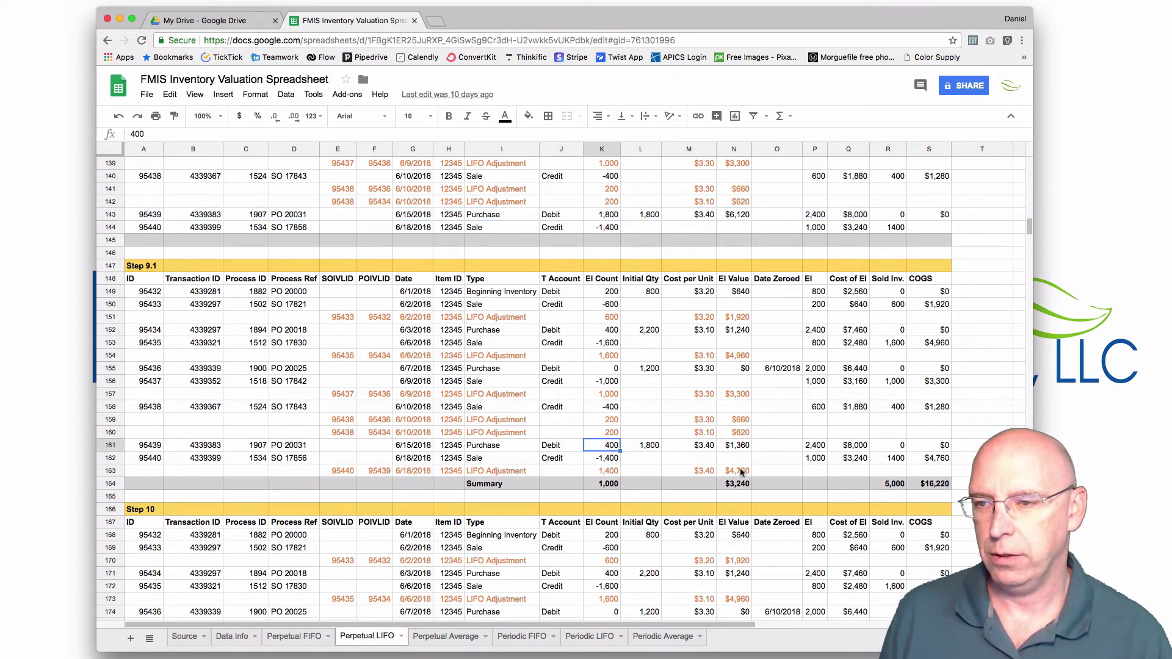
Step: Compare the 6/18/2018 LIFO Adjustment's Cost per Unit and EI Value with the Sold Inv. and COGS of its sale in Step 9.1
left_click(714, 474)
left_click(728, 474)
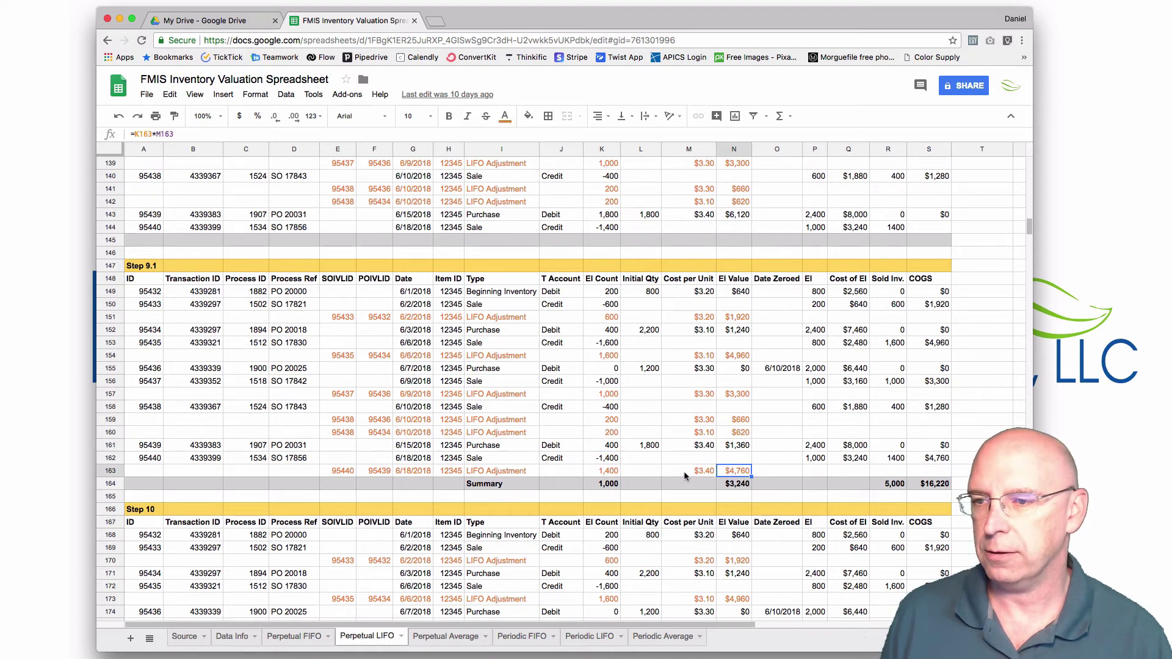
left_click(705, 471)
left_click(896, 459)
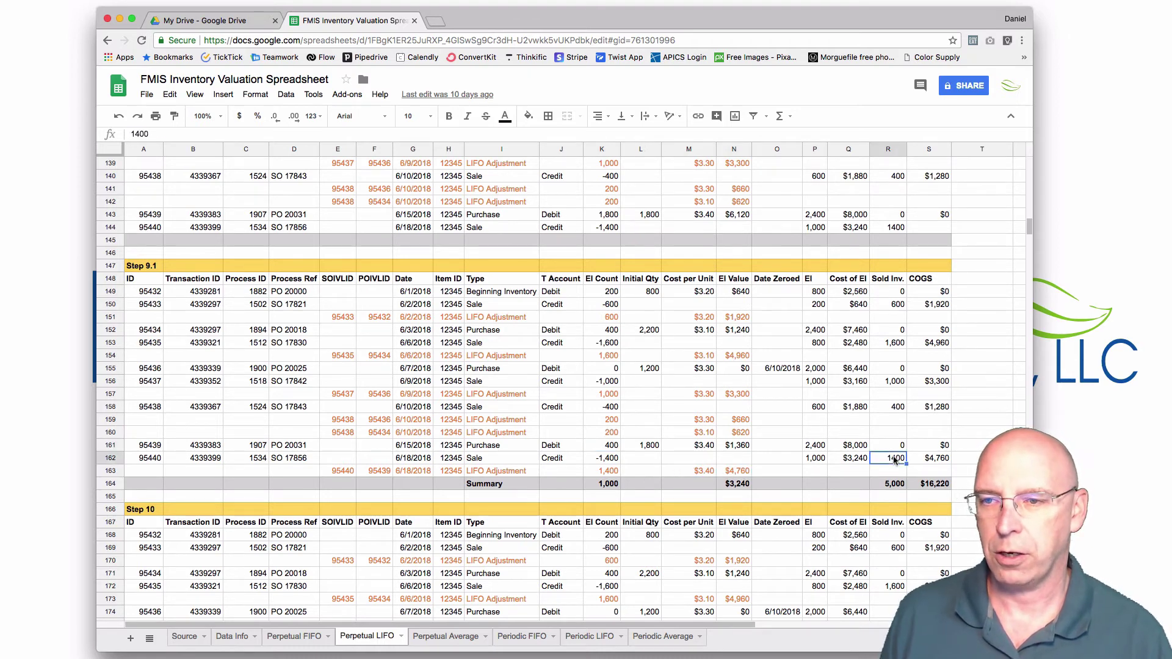
left_click(934, 460)
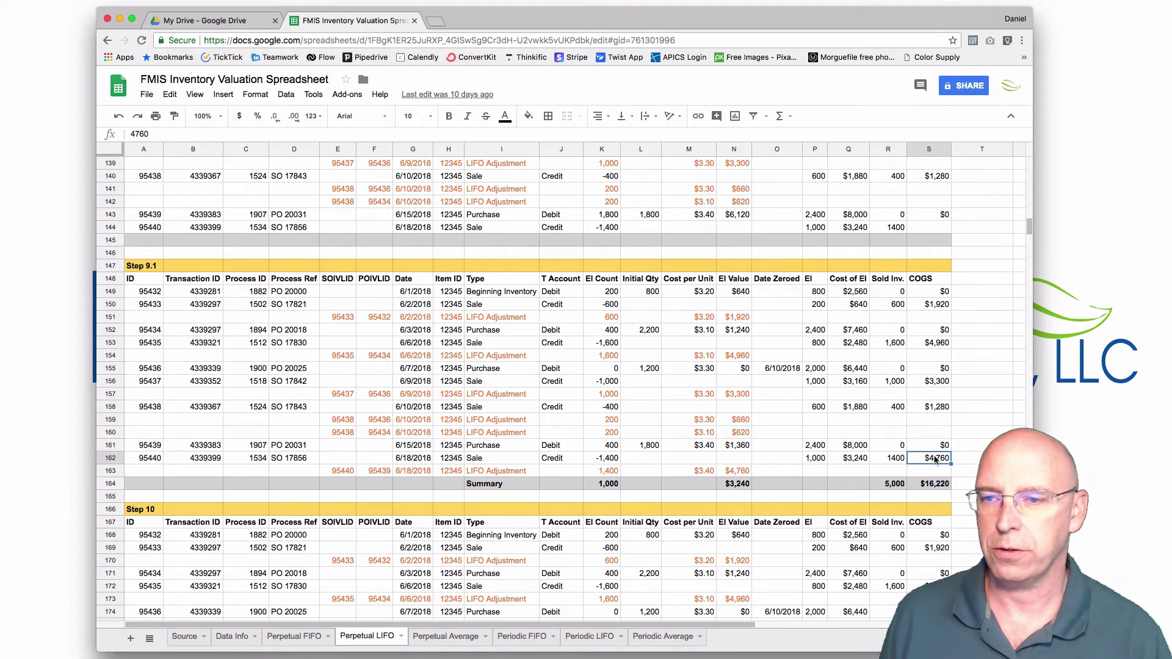
Step: Check the EI Count of the 6/22/2018 purchase in Step 10
scroll(751, 472, "down", 5)
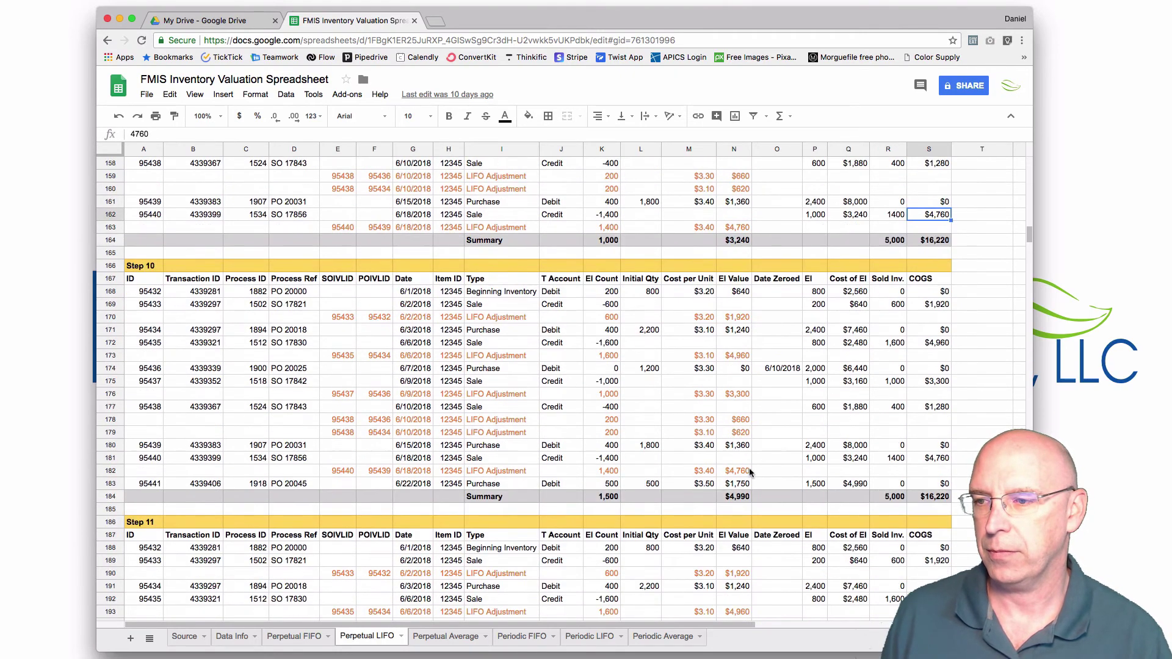
left_click(608, 484)
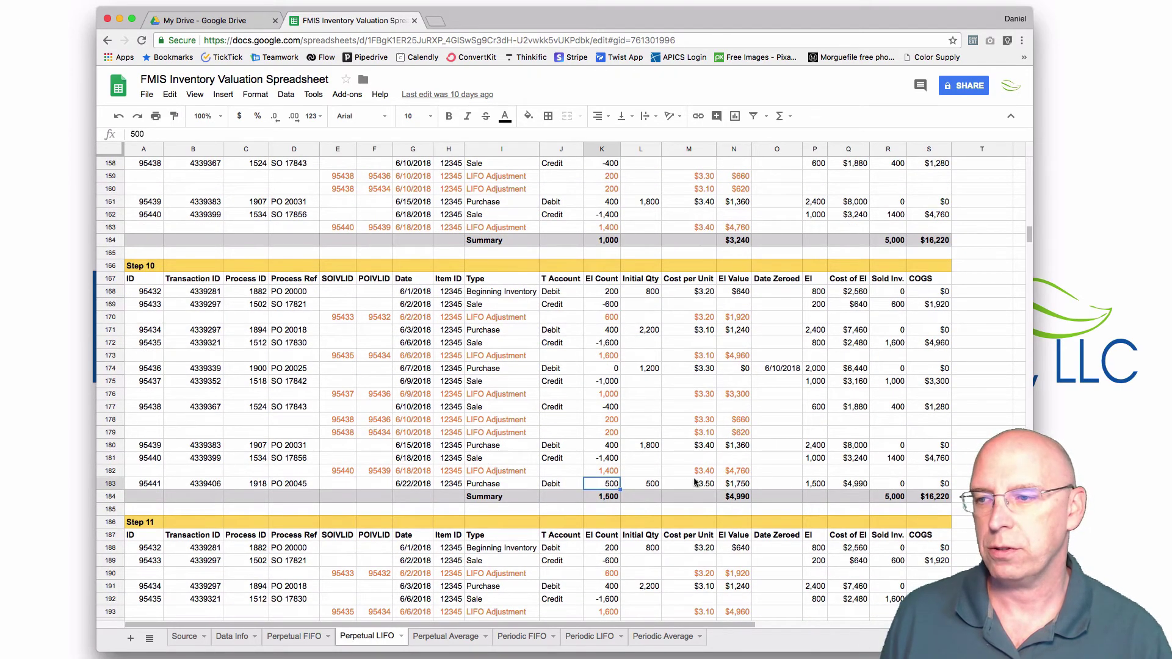
scroll(790, 482, "down", 3)
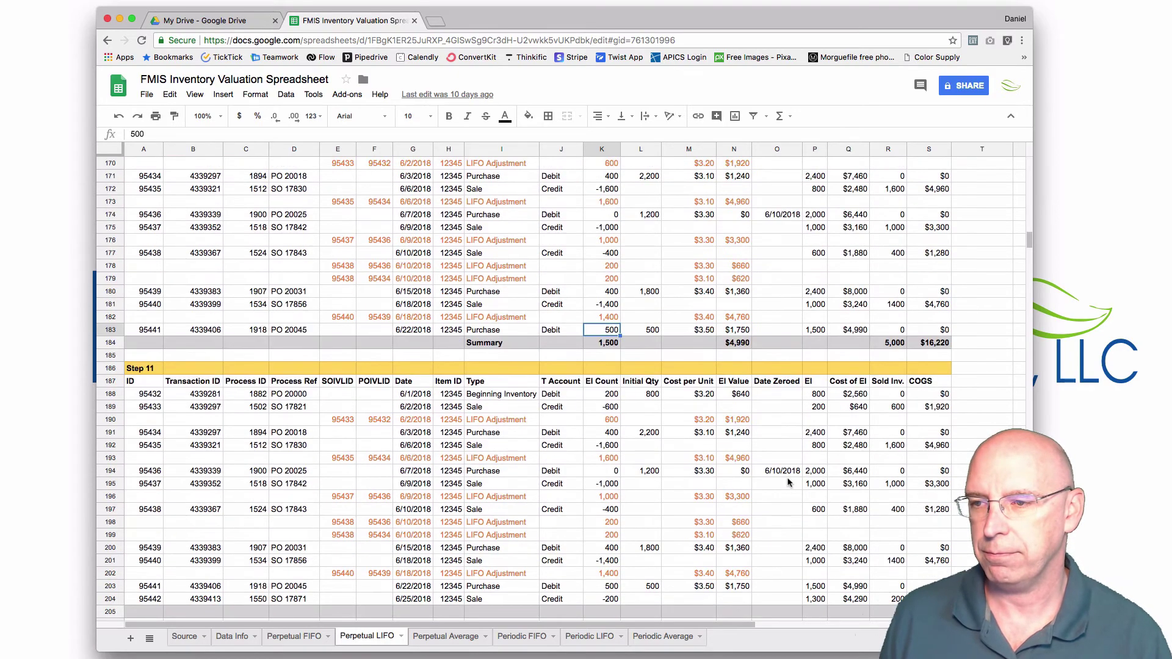
Step: Compare the EI Count of Step 11's 6/25/2018 sale with that of its LIFO Adjustment in Step 11.1
scroll(789, 482, "down", 3)
left_click(613, 486)
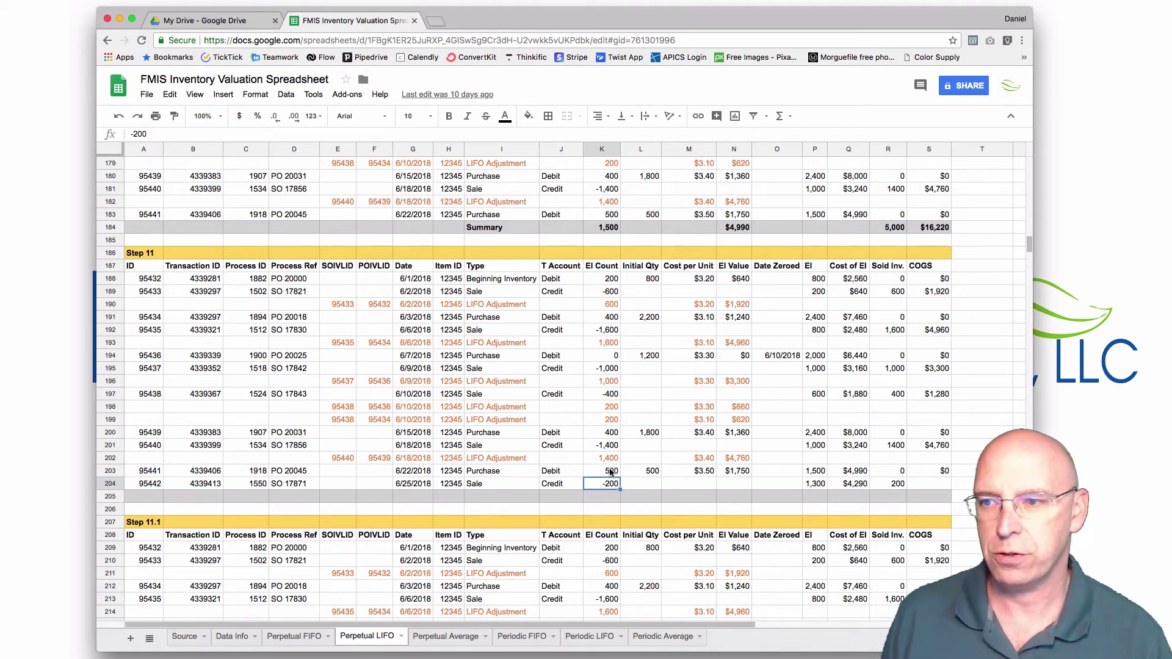
scroll(615, 471, "down", 5)
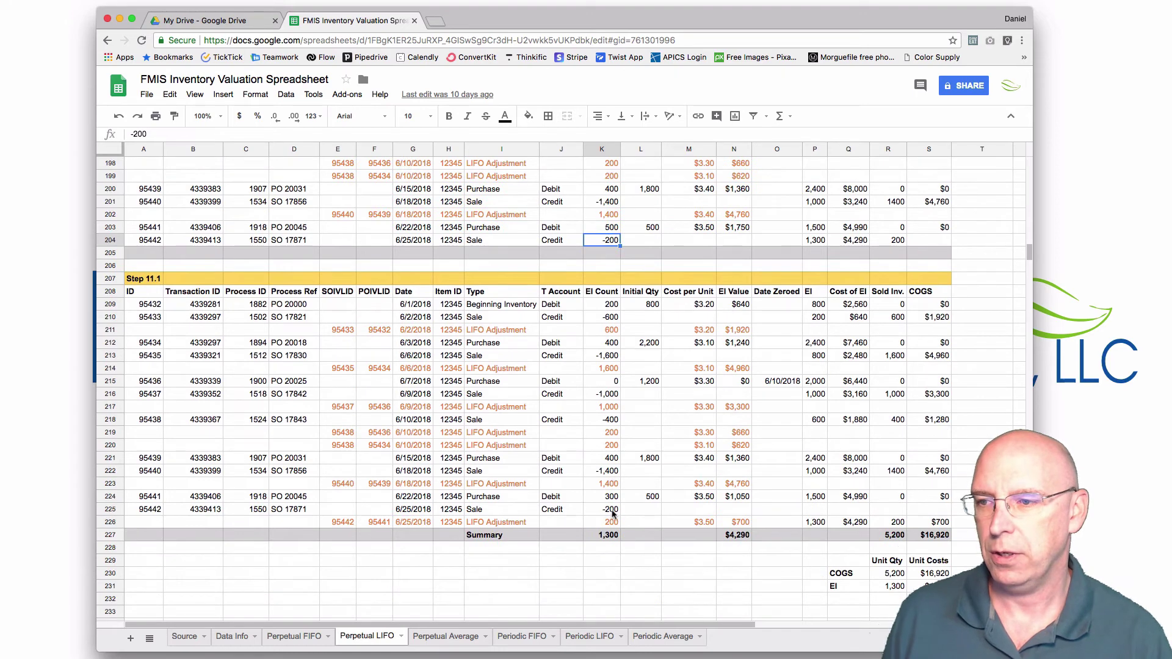
left_click(614, 523)
Step: Trace the SOIVLID of Step 11.1's 6/25/2018 LIFO Adjustment to the sale in row 225
left_click(335, 526)
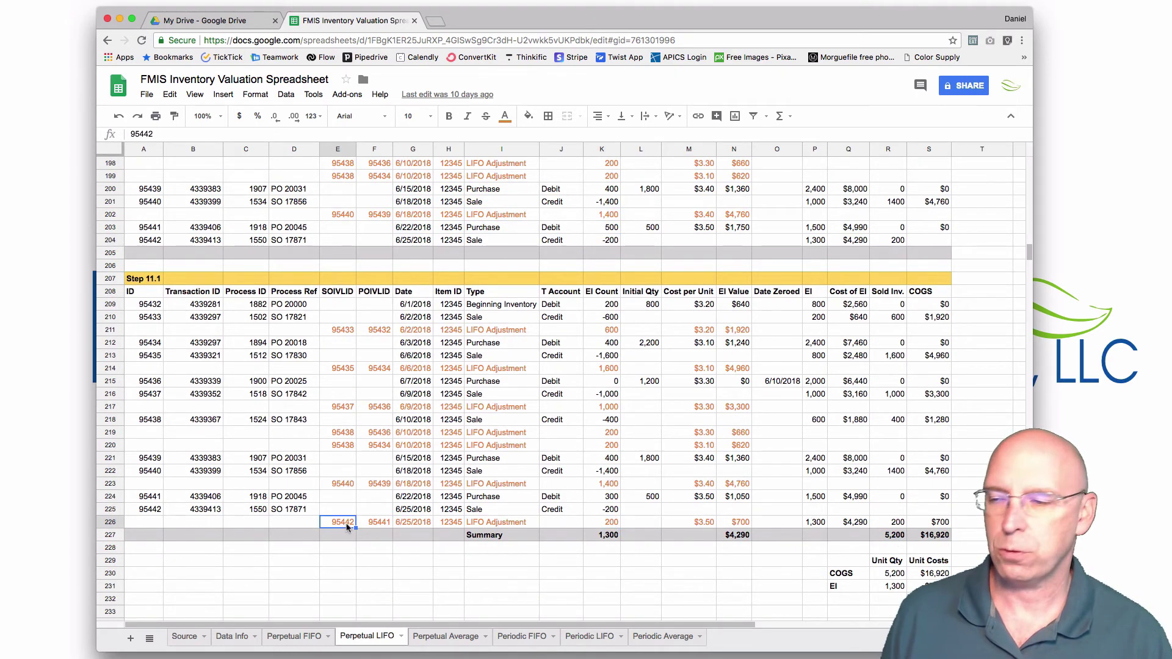
left_click(144, 511)
left_click(114, 509)
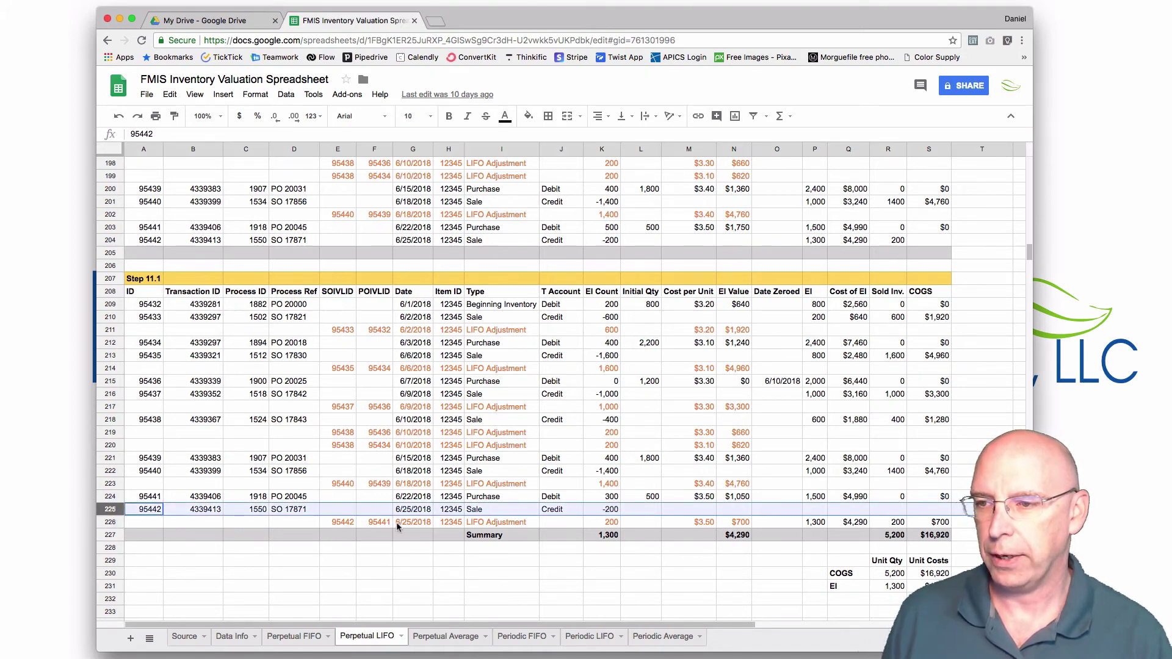
Step: Trace the POIVLID of Step 11.1's 6/25/2018 LIFO Adjustment to the purchase in row 224
left_click(375, 523)
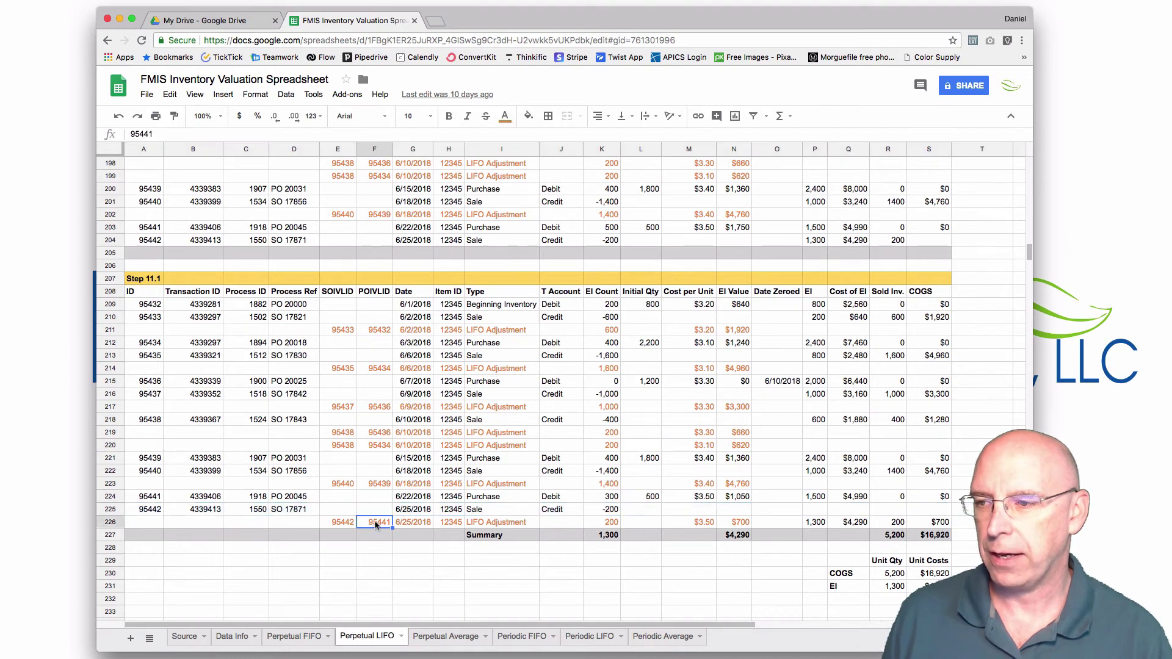
left_click(149, 497)
left_click(114, 496)
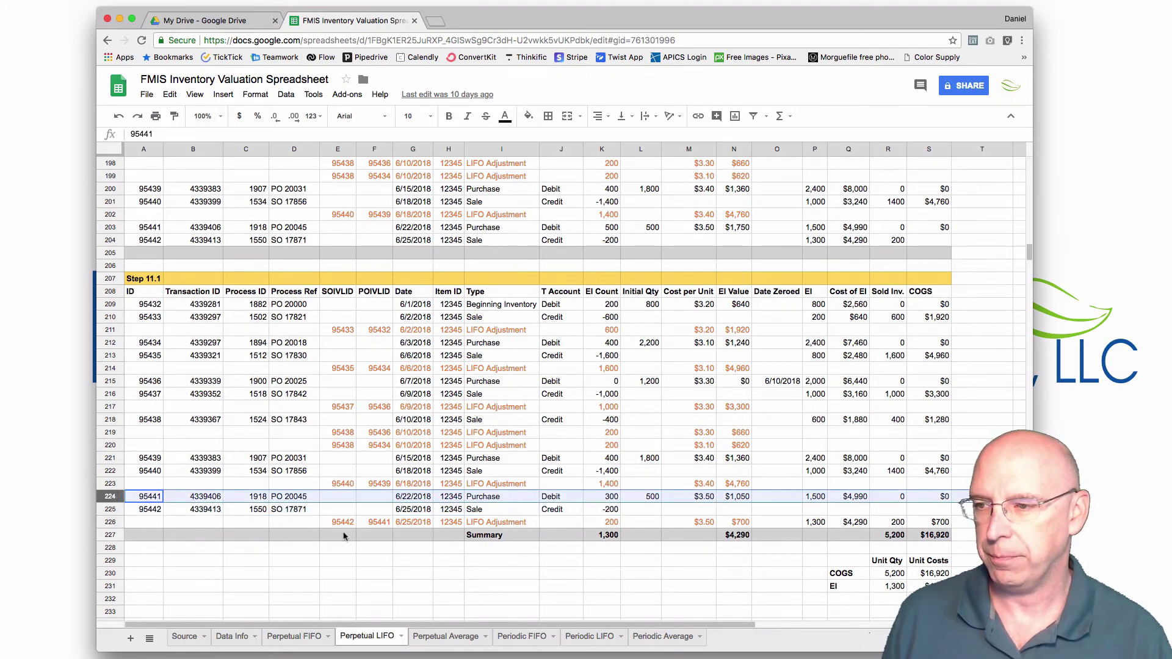
Step: Compare the 6/22/2018 purchase in Step 11 with its EI Count in Step 11.1, using the LIFO Adjustment's POIVLID as the link
left_click(113, 229)
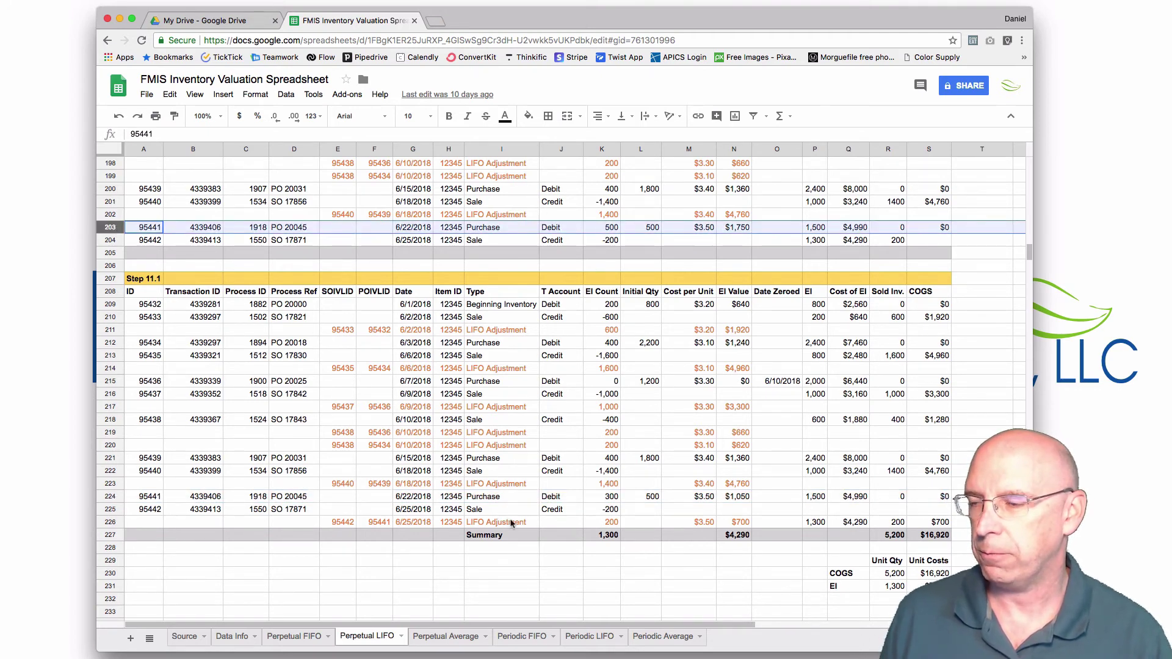
left_click(385, 521)
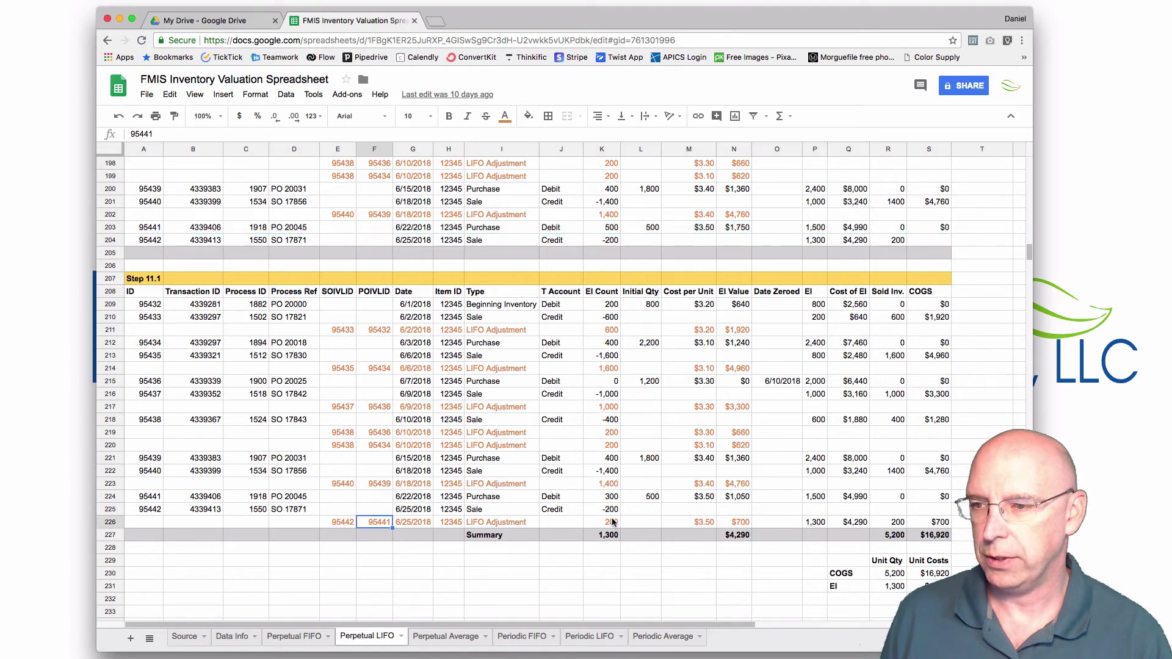
left_click(614, 498)
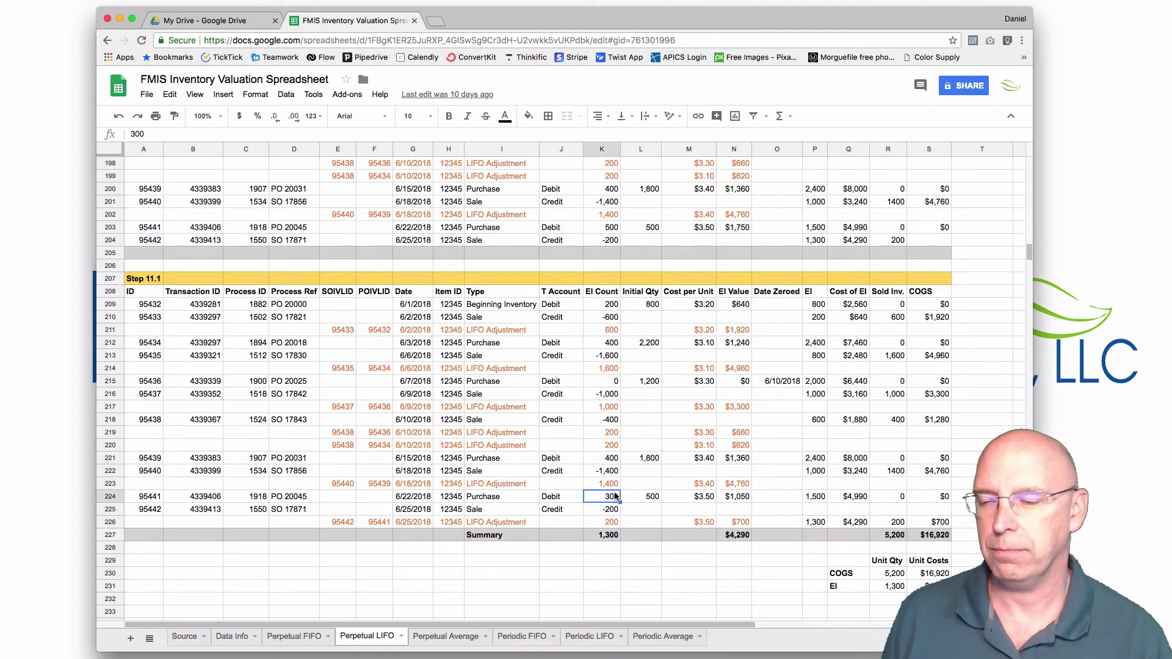
Step: Review the Unit Qty and Unit Costs of COGS and EI in the totals below Step 11.1
left_click(880, 573)
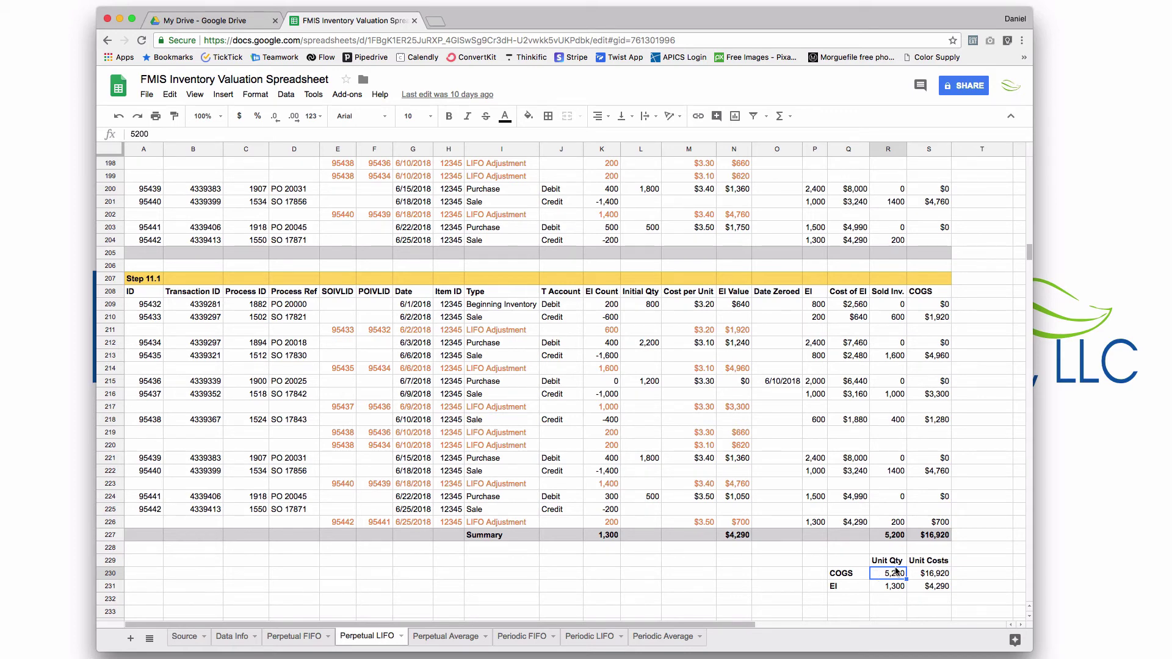
left_click(928, 573)
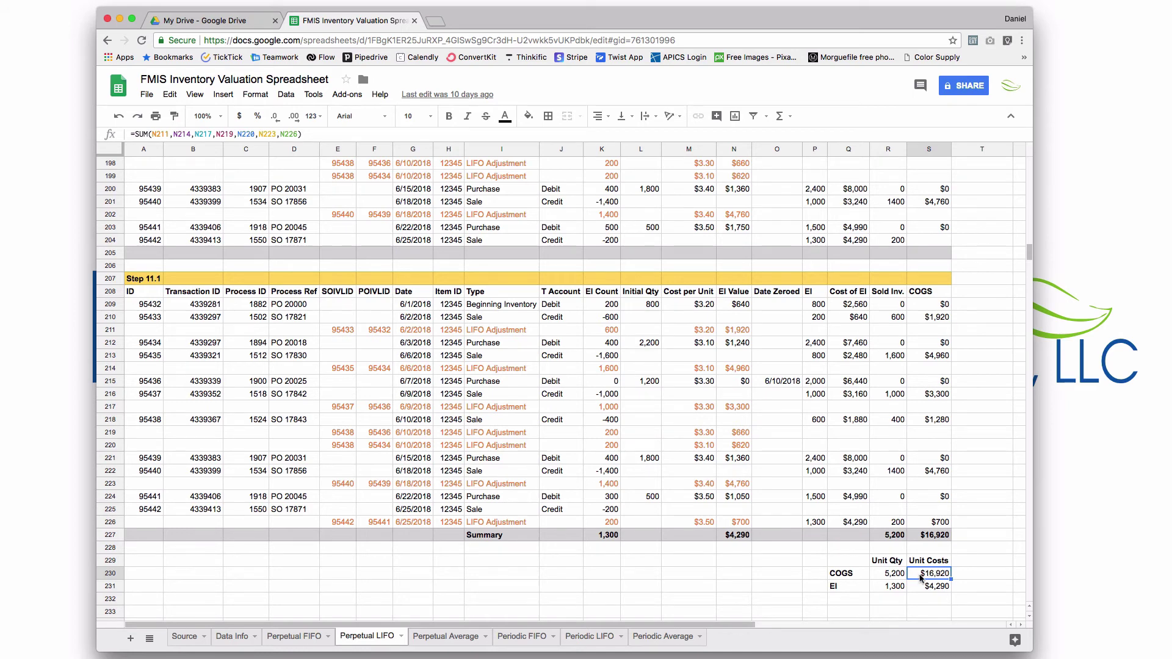
left_click(892, 587)
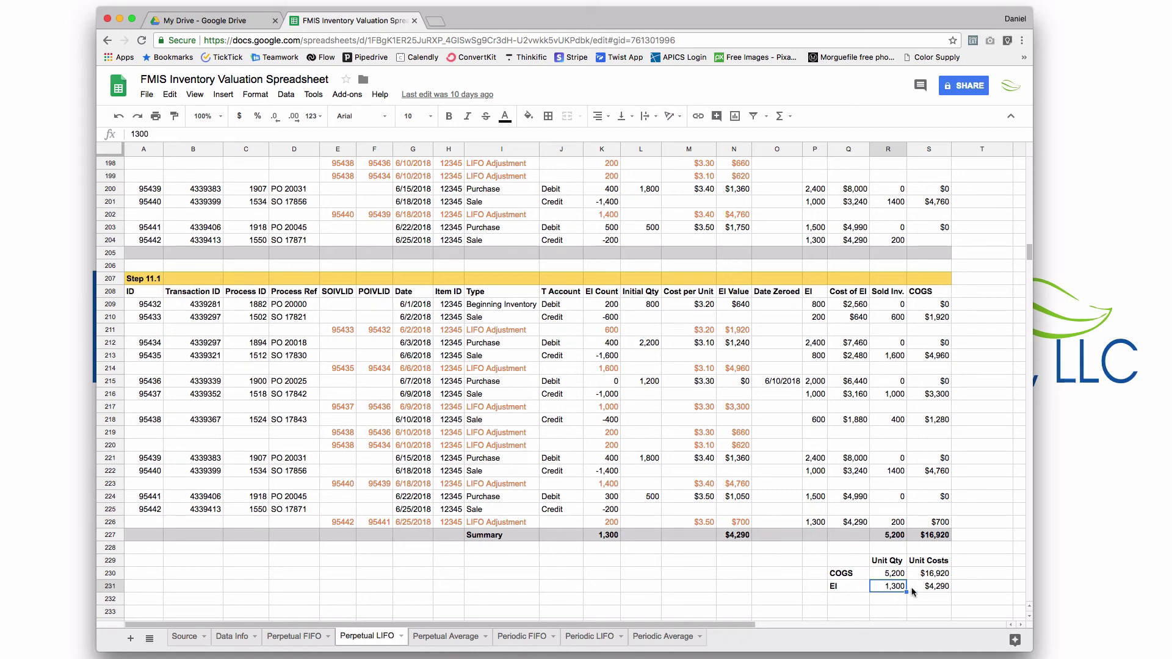
left_click(933, 589)
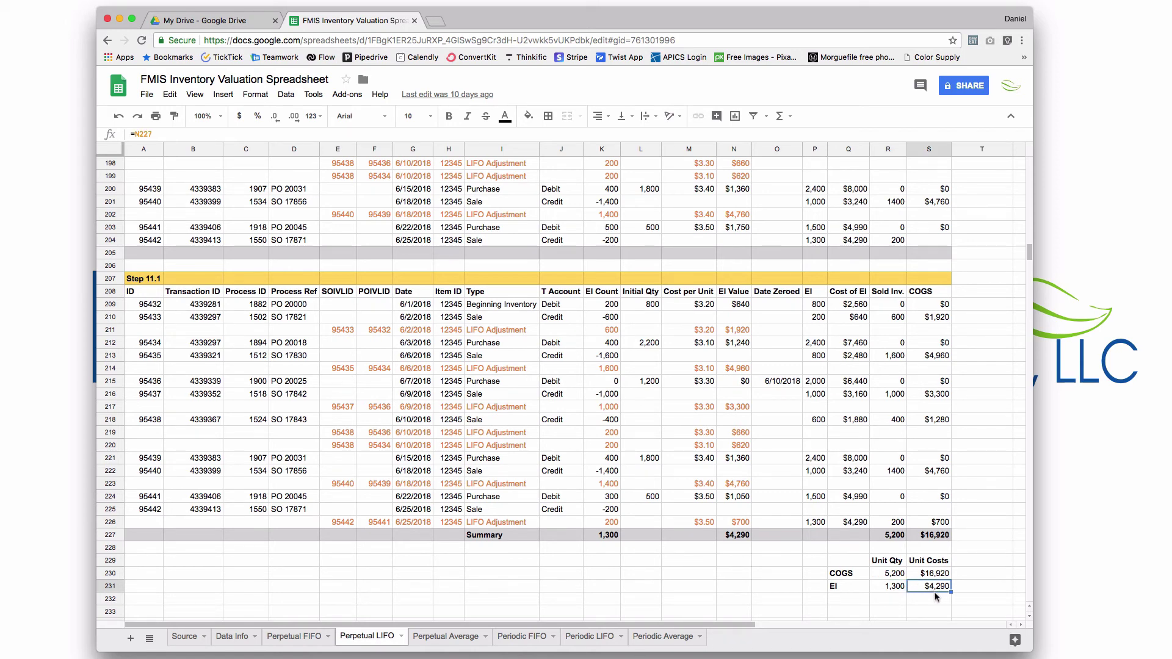
Step: Select the COGS and EI cells together to check their combined Unit Qty and combined Unit Costs
left_click(894, 574)
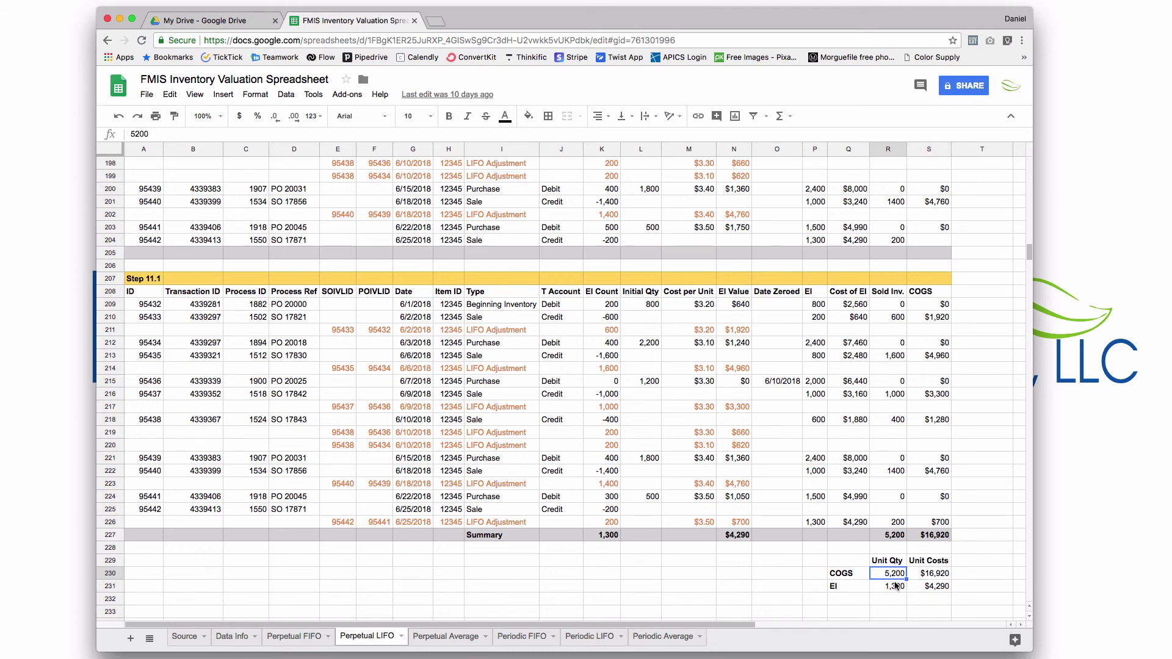
left_click(896, 586, "shift")
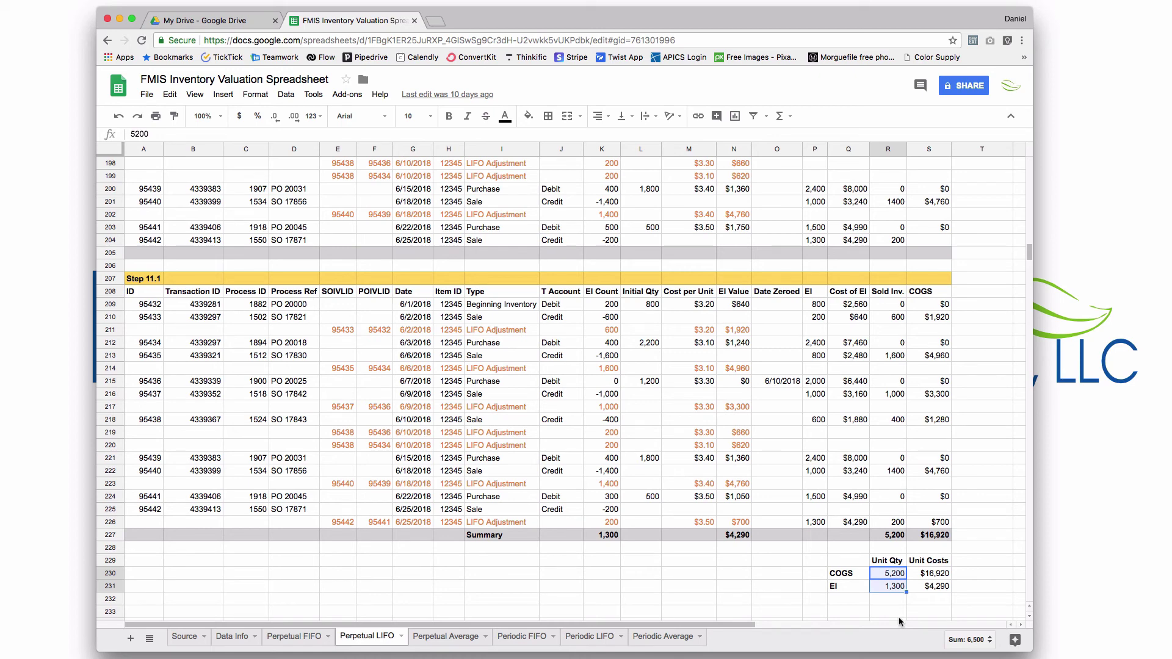
left_click(918, 574)
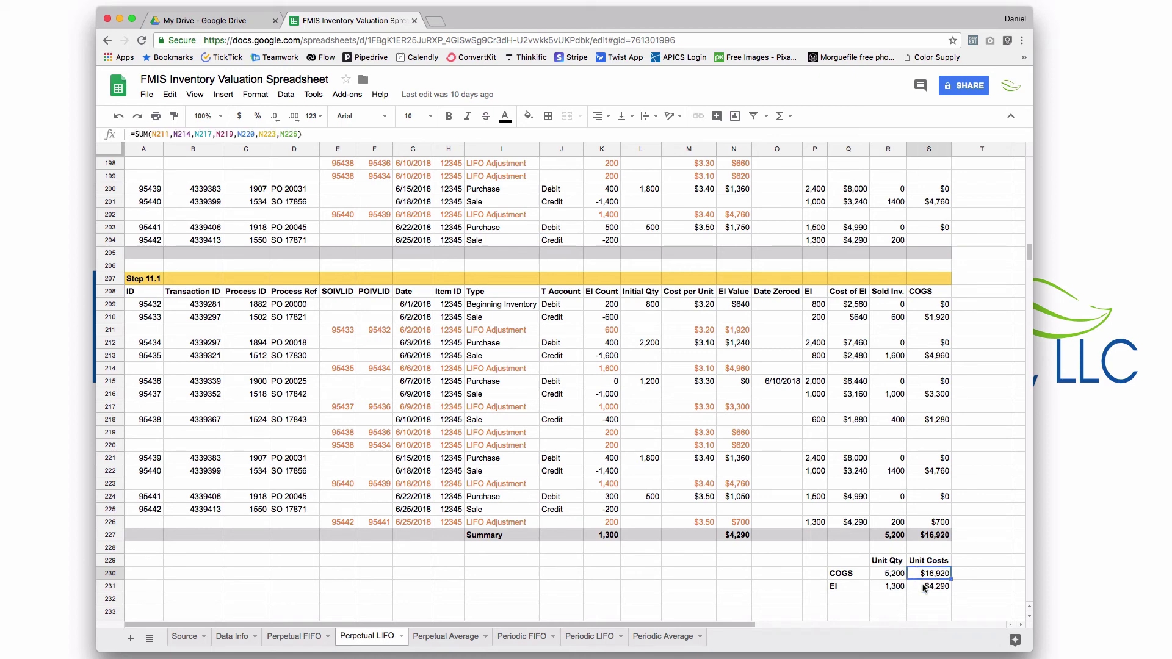
left_click(923, 587, "shift")
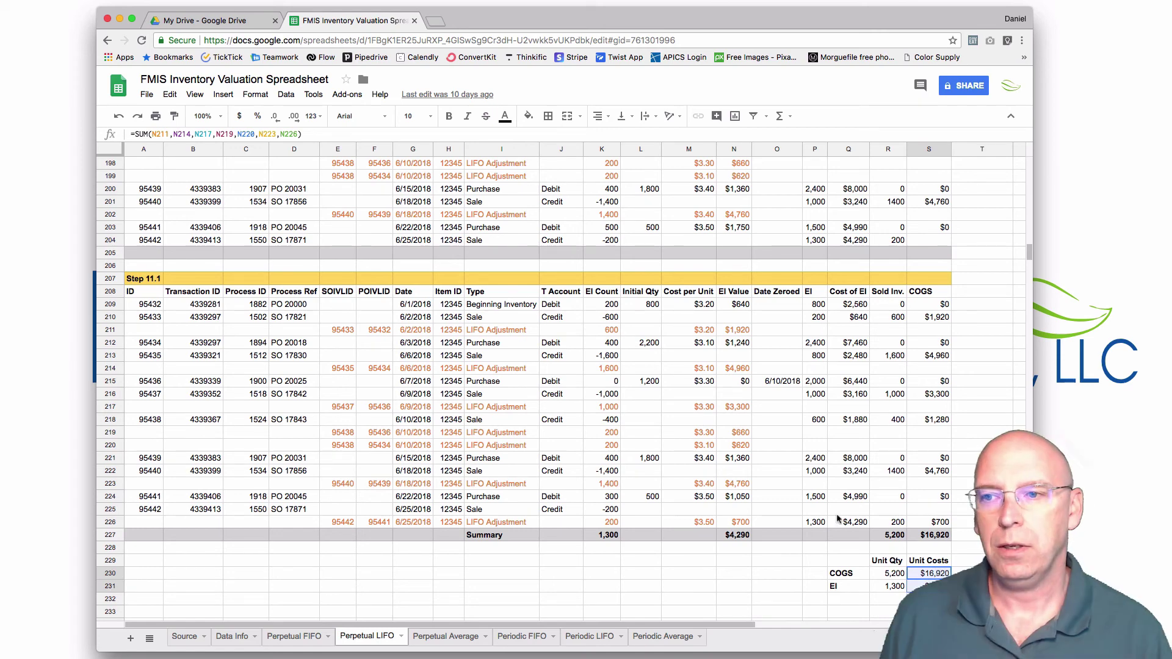
Step: Check the Date Zeroed and EI Count of the 6/7/2018 purchase in Step 11.1, row 215
left_click(783, 380)
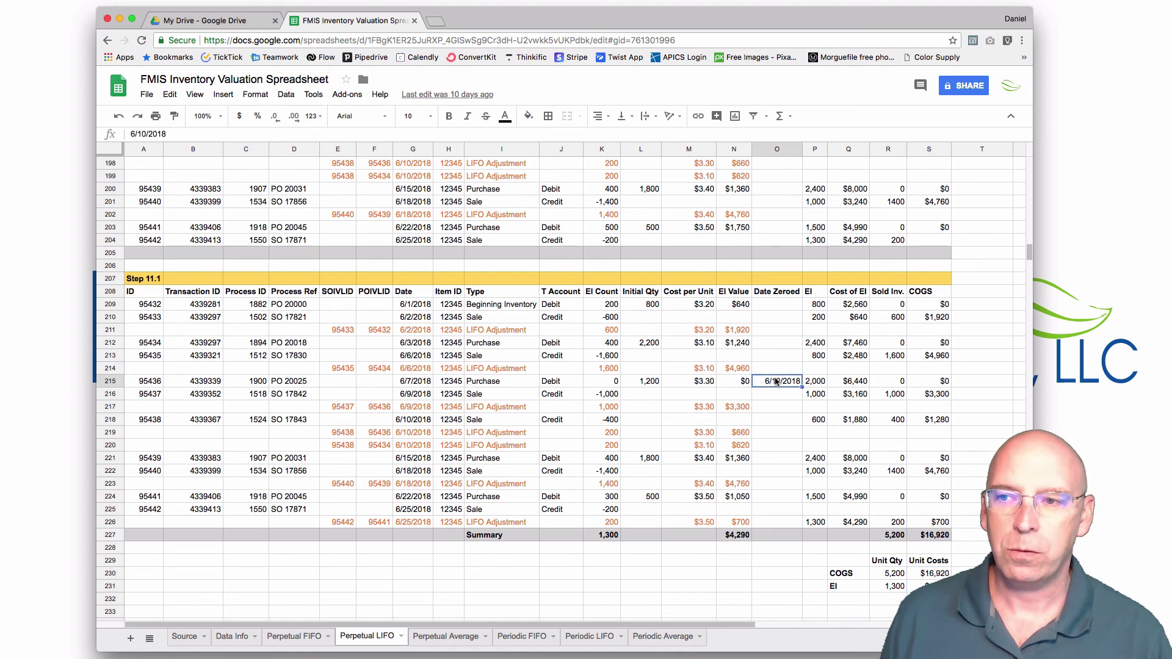
left_click(610, 381)
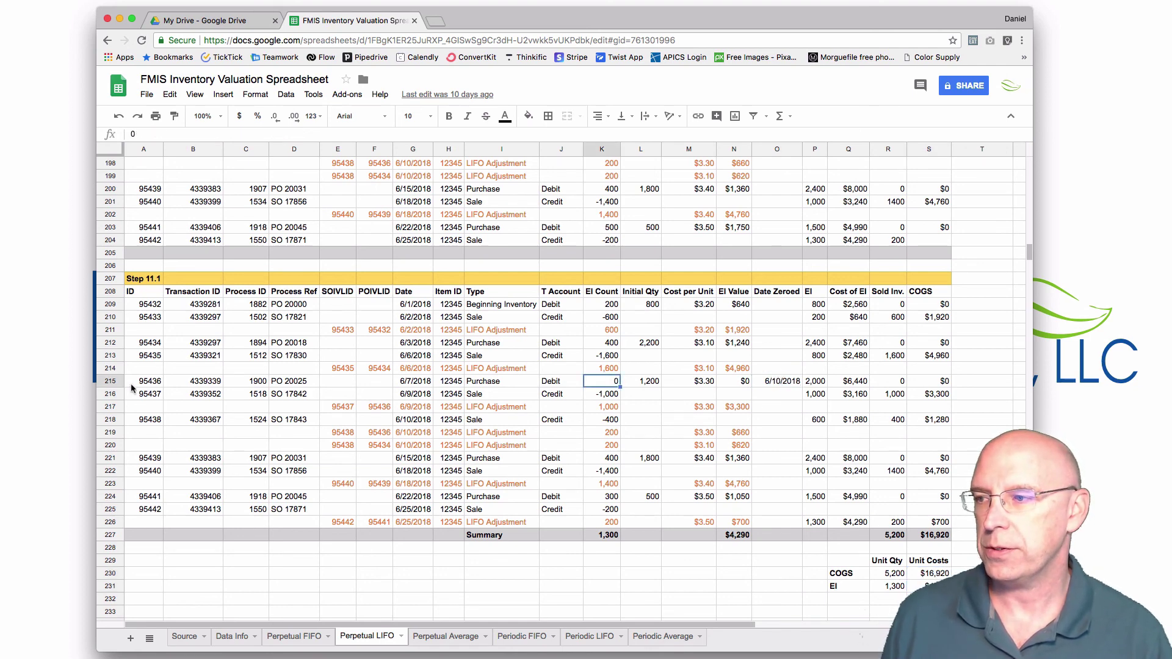
left_click(110, 380)
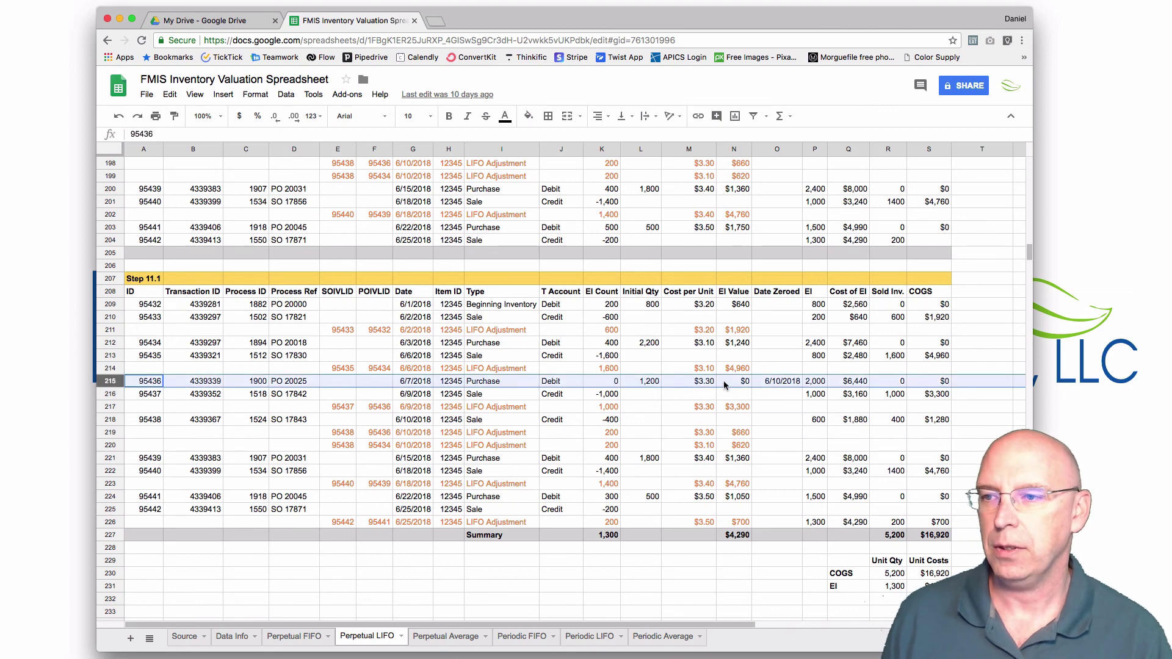
Step: Compare the EI Count of Step 11.1's 6/3/2018 purchase with the Beginning Inventory and check the purchase's Cost per Unit
left_click(603, 345)
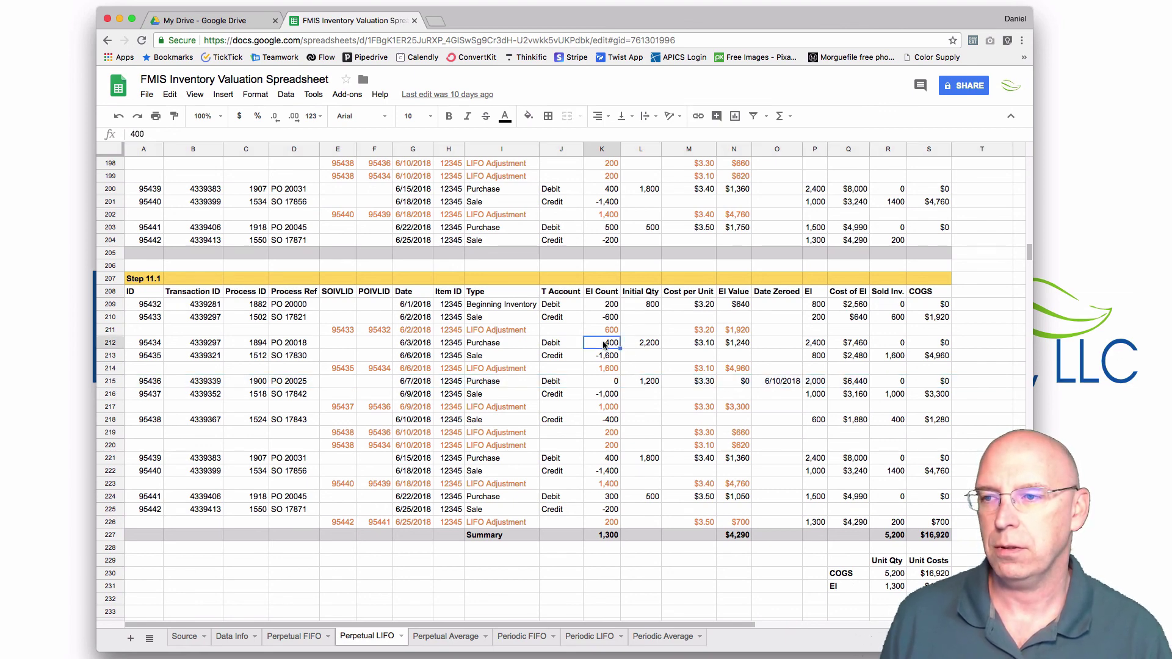
left_click(606, 309)
left_click(607, 346)
left_click(698, 344)
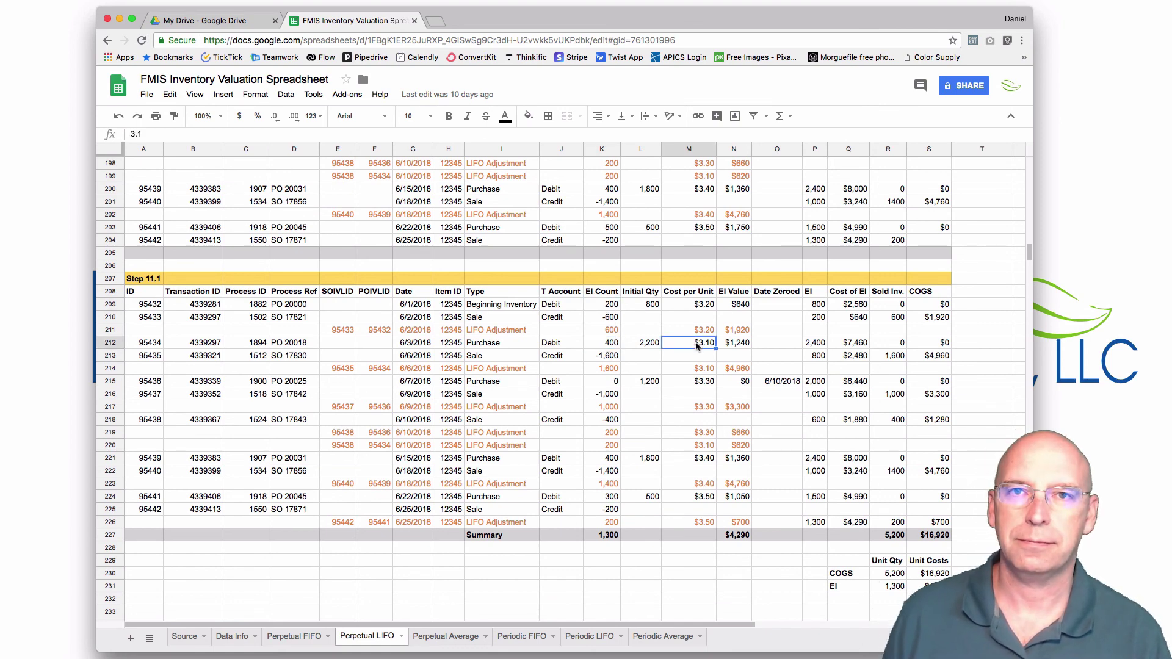
left_click(815, 0)
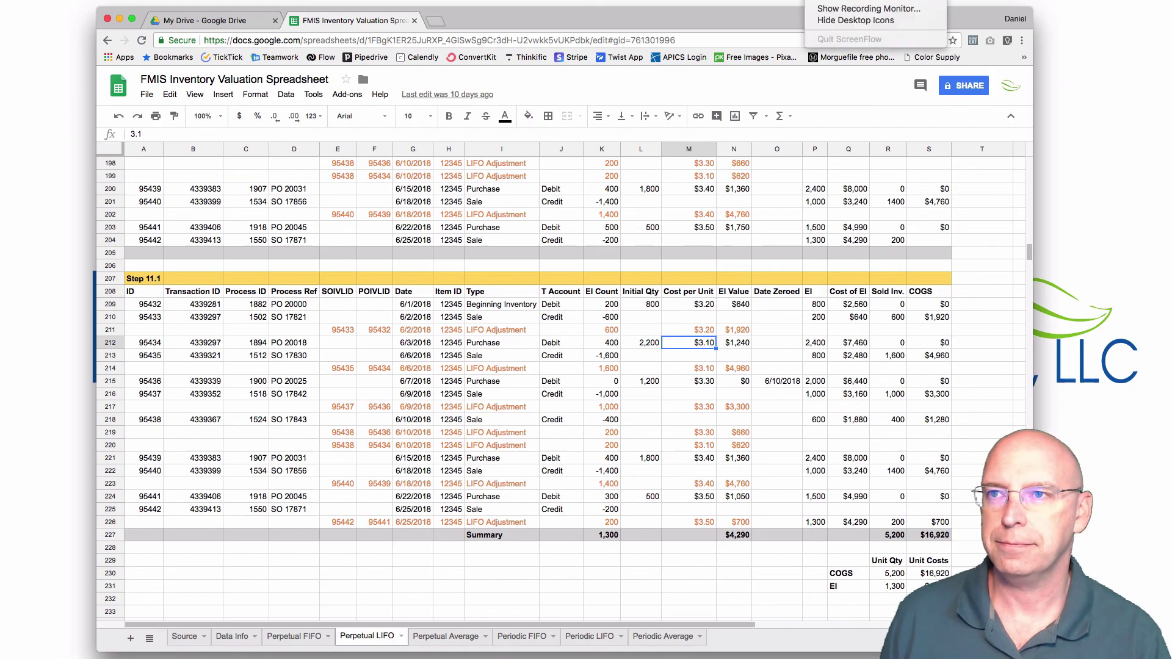